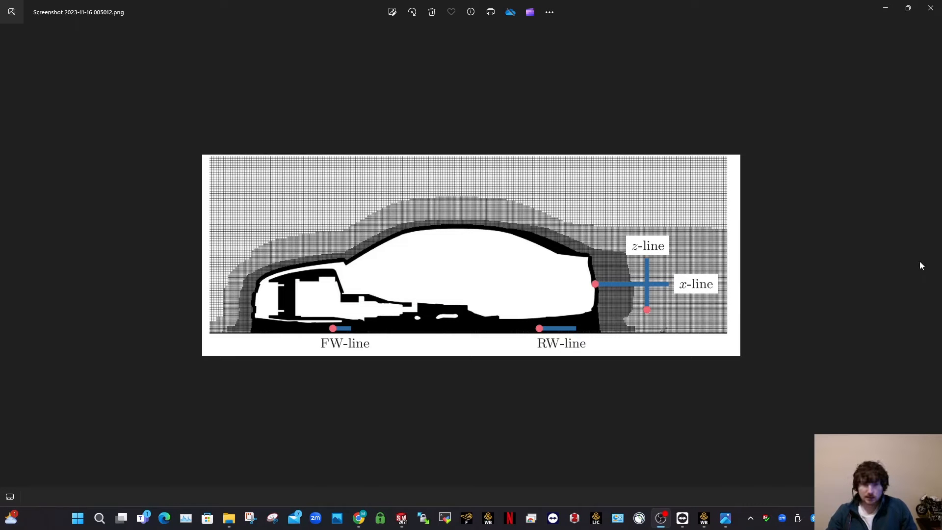
{"action": "scroll", "coordinate": [326, 284], "scroll_direction": "up", "scroll_amount": 3}
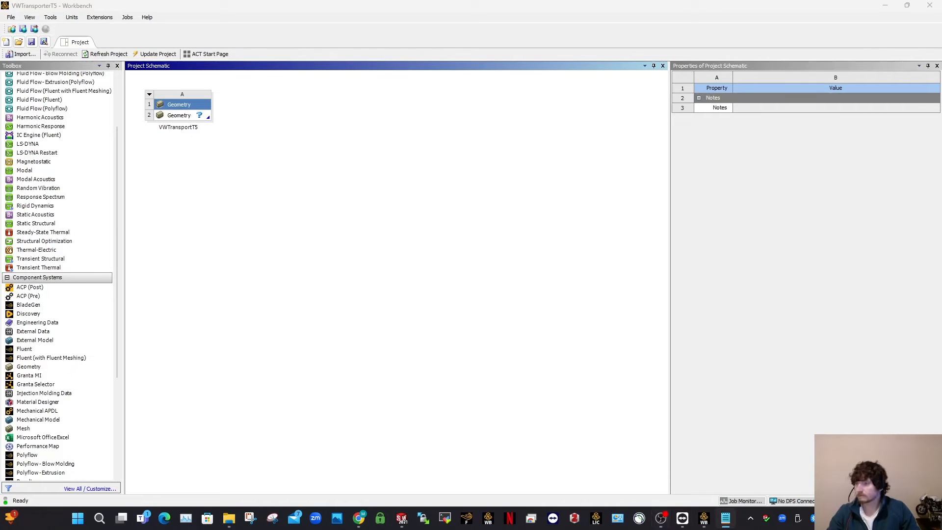
{"action": "right_click", "coordinate": [199, 116]}
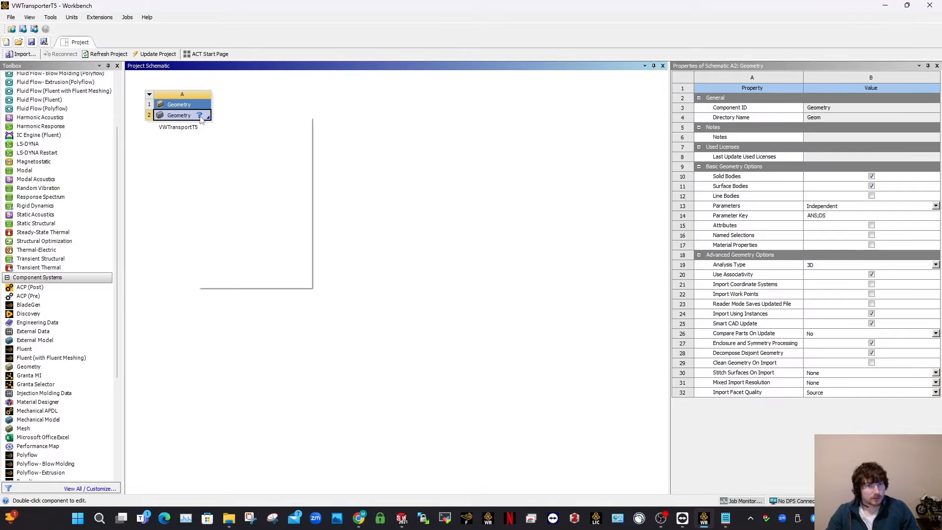
{"action": "left_click", "coordinate": [143, 183]}
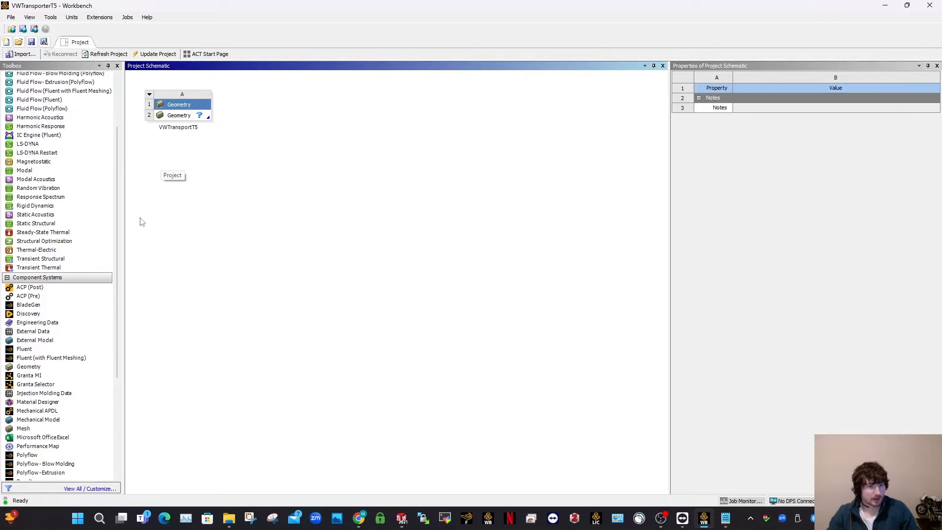
- Import VWVan-OriginMoved.SLDPRT into the VWTransportT5 Geometry cell and open it for editing in SpaceClaim
{"action": "right_click", "coordinate": [182, 116]}
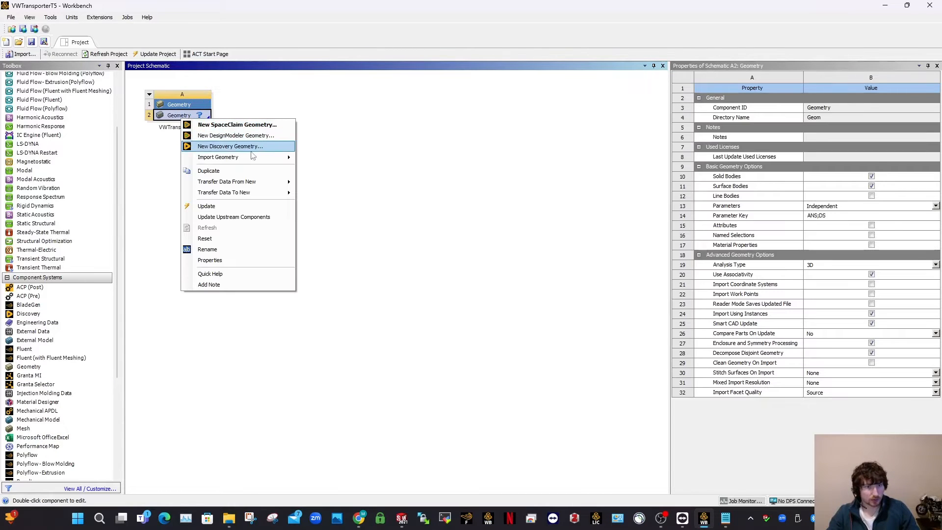
{"action": "mouse_move", "coordinate": [252, 159]}
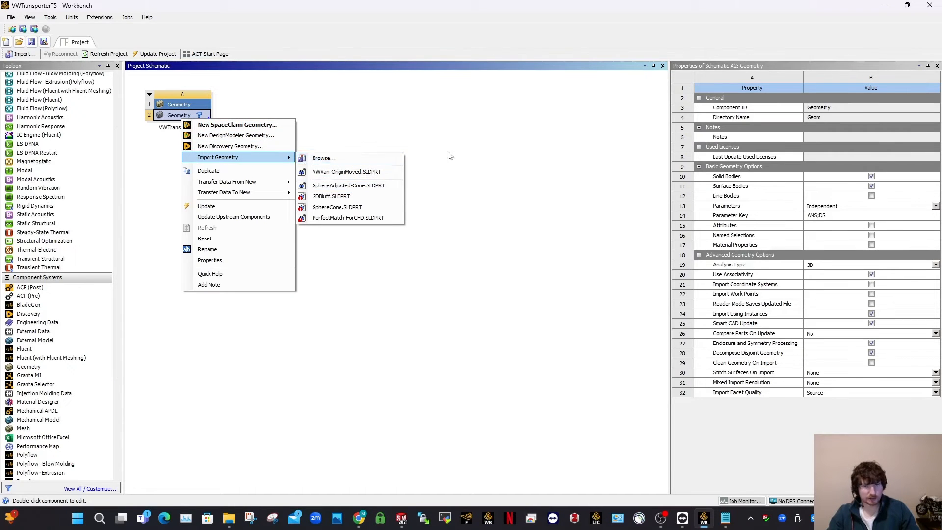
{"action": "left_click", "coordinate": [343, 172]}
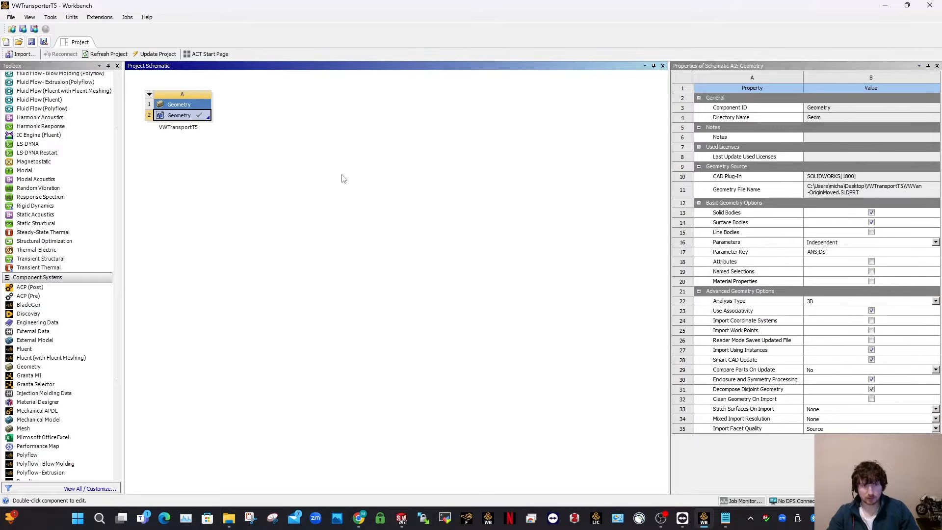
{"action": "right_click", "coordinate": [181, 117]}
{"action": "left_click", "coordinate": [202, 119]}
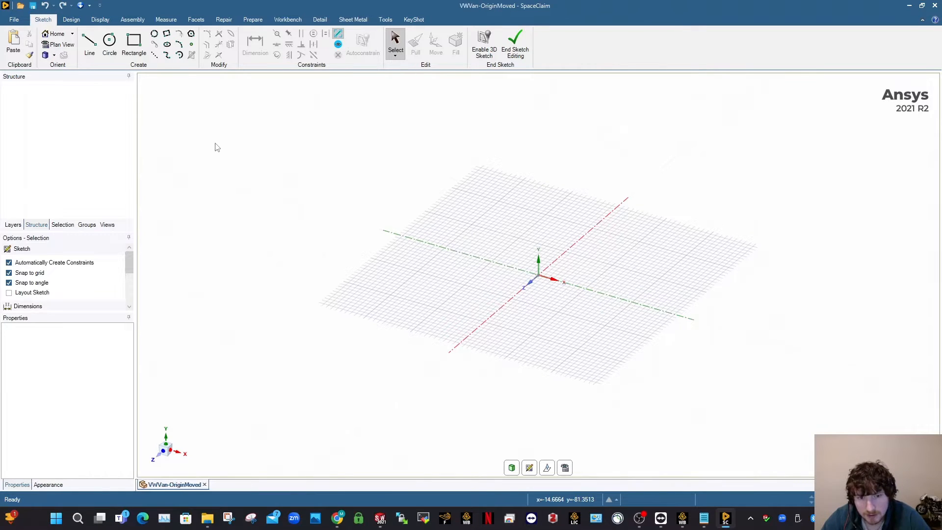
- Examine the imported van model from below, including the front lip, wheels, axles, underbody and rear wheel flaps
{"action": "middle_click_drag", "start_coordinate": [444, 334], "coordinate": [513, 291]}
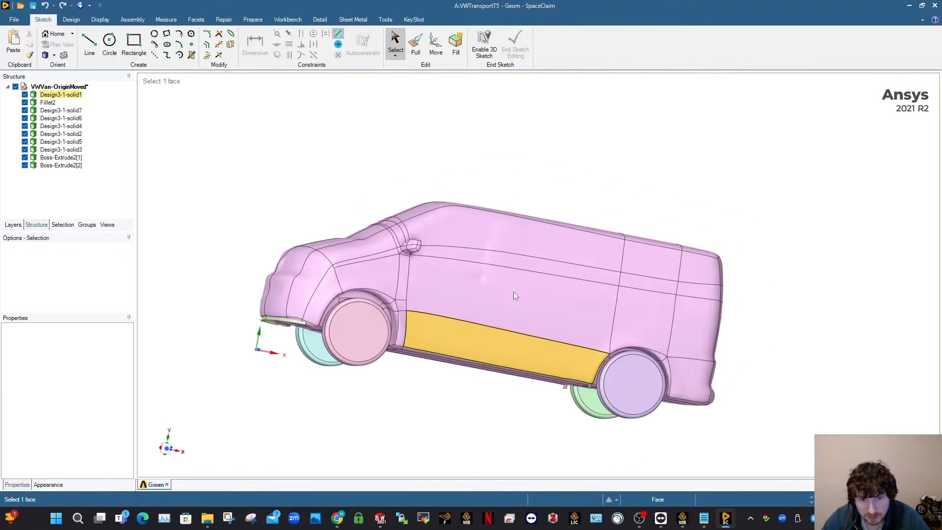
{"action": "middle_click_drag", "start_coordinate": [408, 357], "coordinate": [534, 256], "text": "ctrl"}
{"action": "scroll", "coordinate": [426, 220], "scroll_direction": "up", "scroll_amount": 3}
{"action": "scroll", "coordinate": [404, 228], "scroll_direction": "up", "scroll_amount": 4}
{"action": "middle_click_drag", "start_coordinate": [400, 234], "coordinate": [410, 205]}
{"action": "scroll", "coordinate": [410, 221], "scroll_direction": "up", "scroll_amount": 4}
{"action": "scroll", "coordinate": [405, 220], "scroll_direction": "down", "scroll_amount": 6}
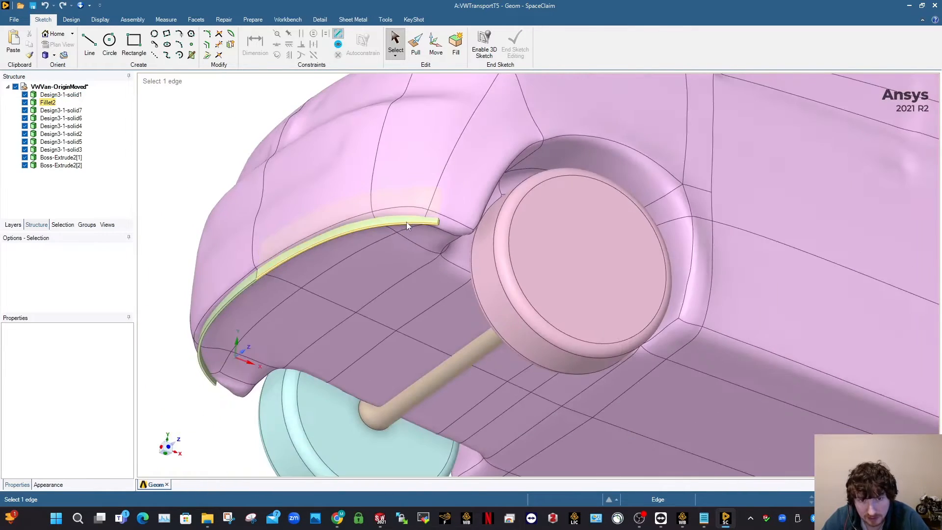
{"action": "middle_click_drag", "start_coordinate": [452, 291], "coordinate": [400, 161], "text": "ctrl"}
{"action": "scroll", "coordinate": [668, 248], "scroll_direction": "up", "scroll_amount": 4}
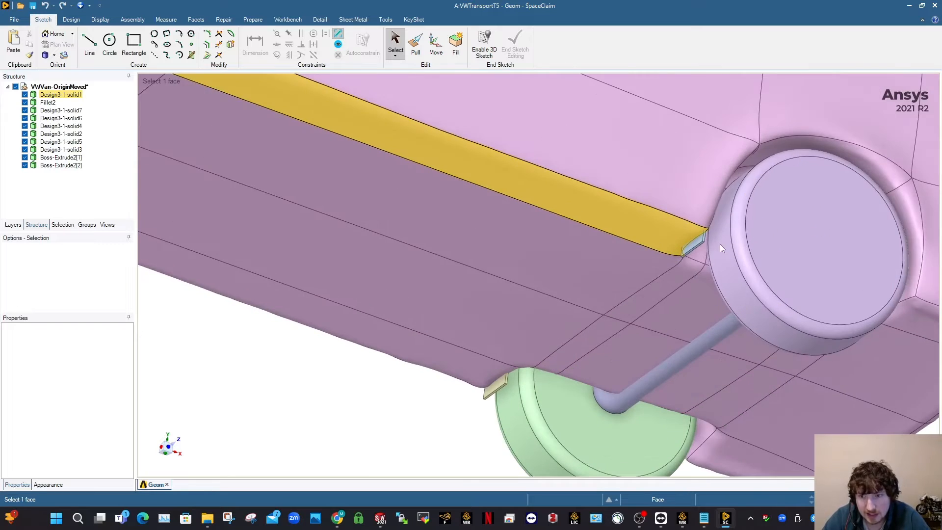
{"action": "scroll", "coordinate": [701, 242], "scroll_direction": "up", "scroll_amount": 4}
{"action": "middle_click_drag", "start_coordinate": [702, 241], "coordinate": [667, 260]}
{"action": "scroll", "coordinate": [672, 262], "scroll_direction": "down", "scroll_amount": 4}
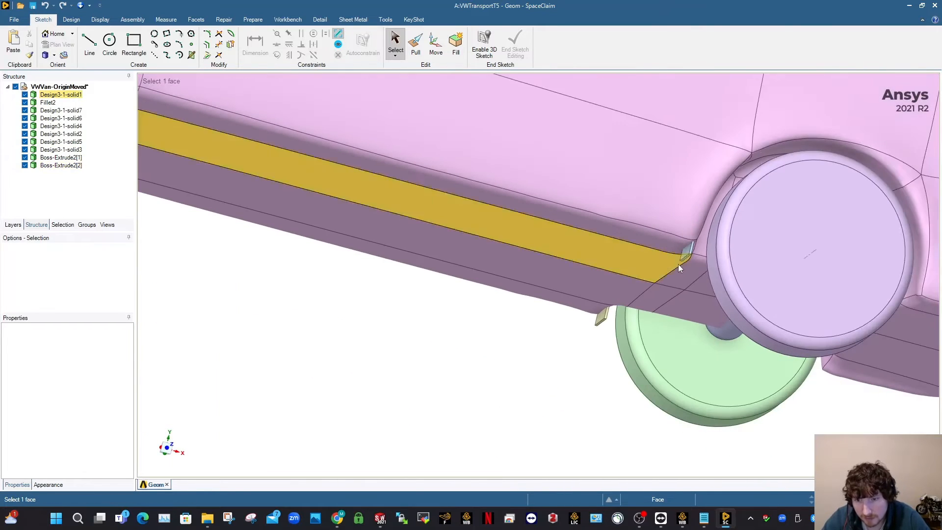
{"action": "scroll", "coordinate": [729, 331], "scroll_direction": "down", "scroll_amount": 4}
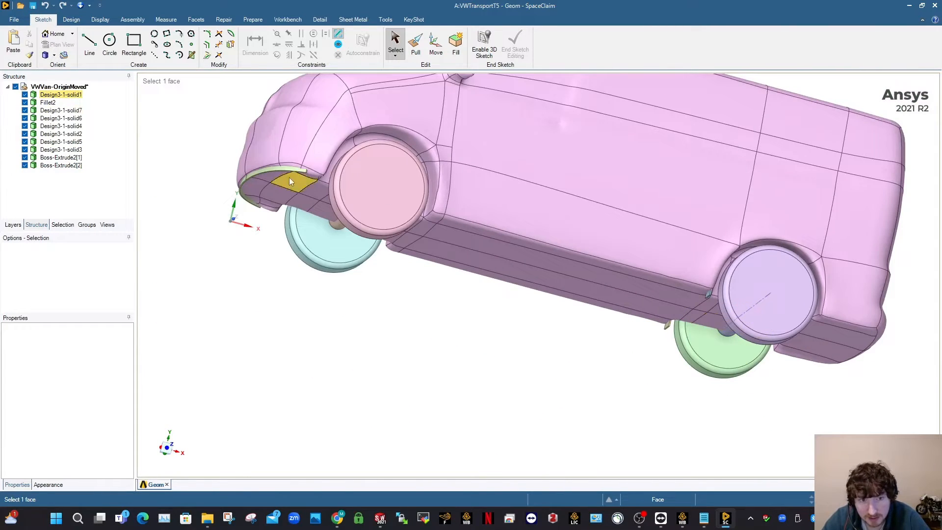
{"action": "middle_click_drag", "start_coordinate": [322, 153], "coordinate": [374, 196]}
{"action": "scroll", "coordinate": [385, 167], "scroll_direction": "down", "scroll_amount": 4}
{"action": "scroll", "coordinate": [378, 204], "scroll_direction": "up", "scroll_amount": 4}
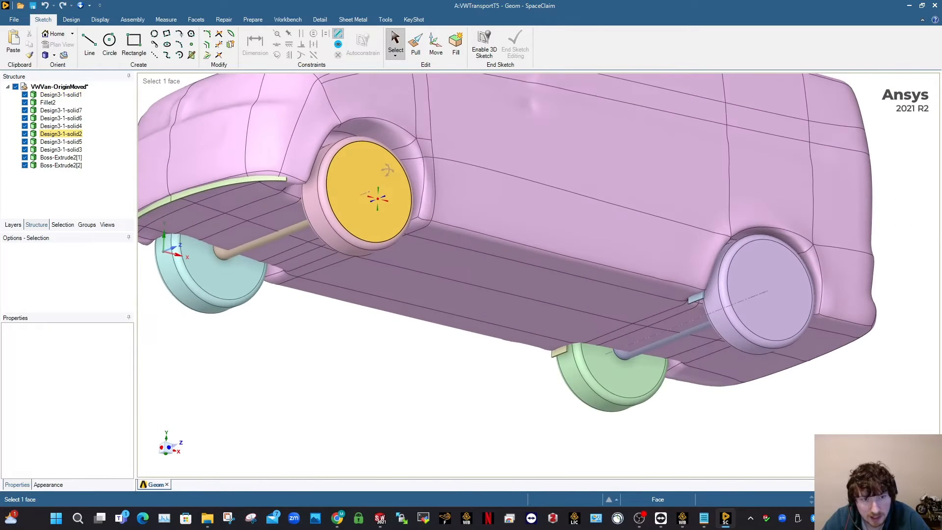
{"action": "scroll", "coordinate": [374, 313], "scroll_direction": "down", "scroll_amount": 5}
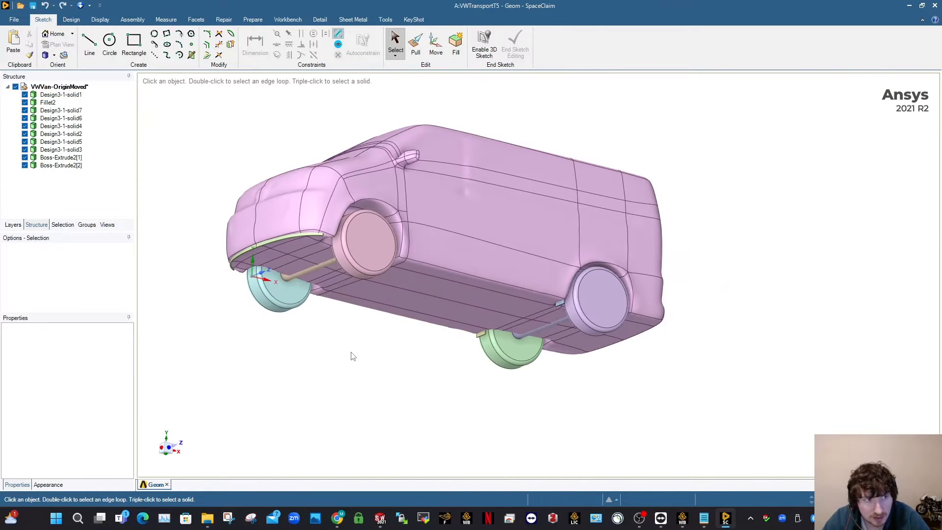
- Save the Workbench project from the geometry editor
{"action": "left_click", "coordinate": [7, 22]}
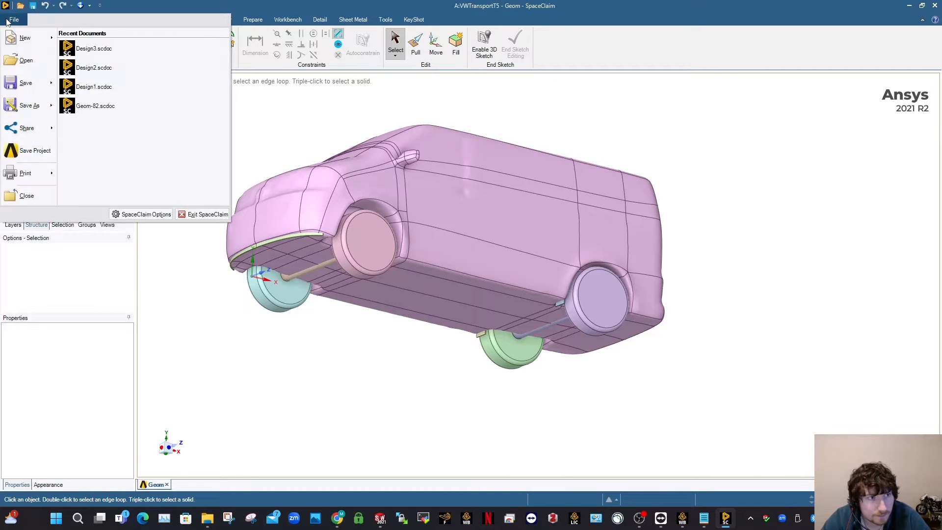
{"action": "left_click", "coordinate": [32, 150]}
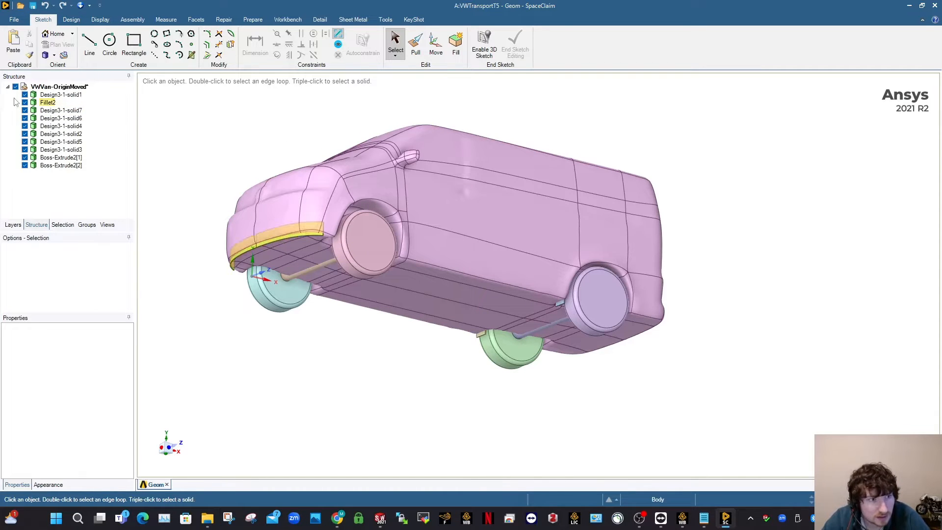
- Create a vertical plane along the van's length through the origin's X and Y axes
{"action": "middle_click_drag", "start_coordinate": [401, 354], "coordinate": [293, 290]}
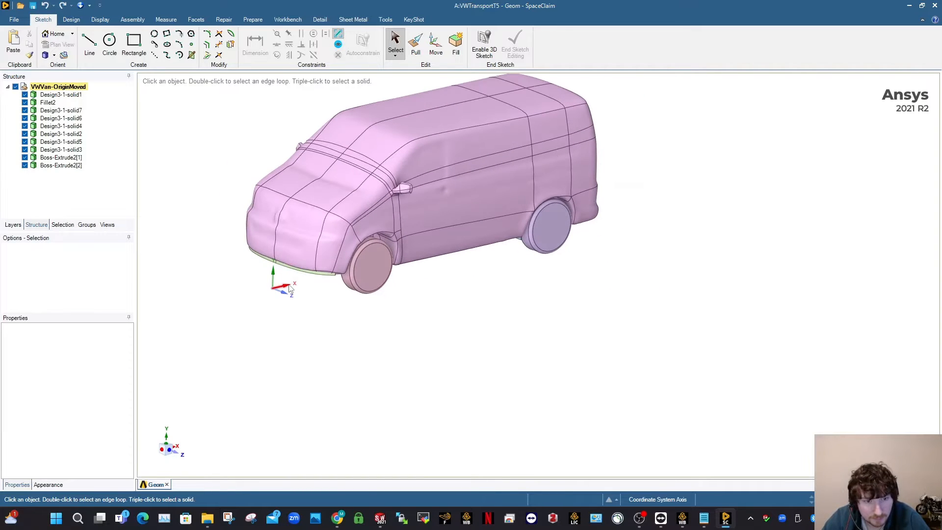
{"action": "left_click", "coordinate": [289, 285]}
{"action": "left_click", "coordinate": [273, 272], "text": "ctrl"}
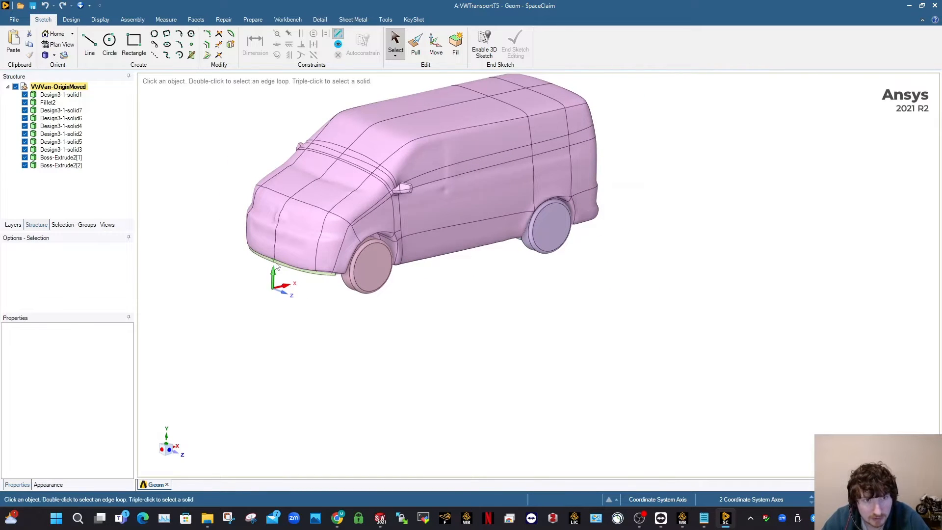
{"action": "left_click", "coordinate": [71, 19]}
{"action": "left_click", "coordinate": [325, 36]}
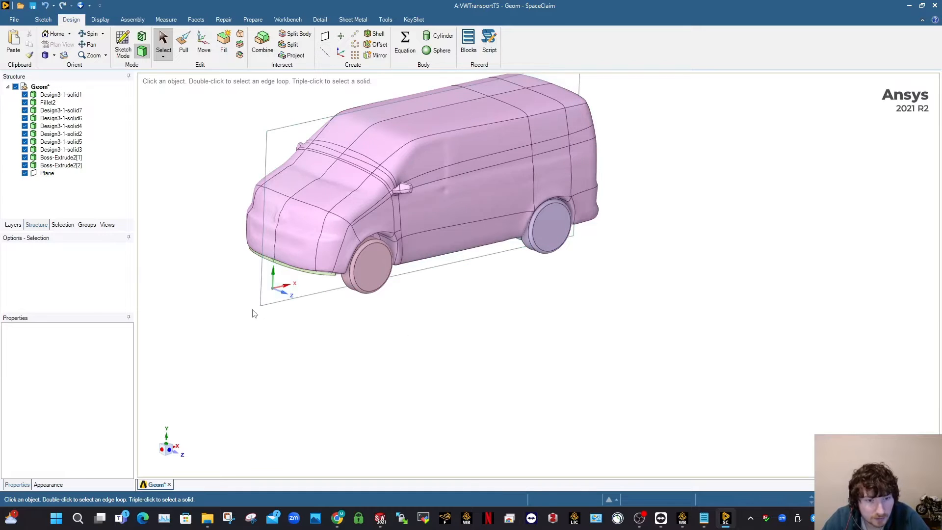
- Create a horizontal plane under the van through the origin's X and Z axes
{"action": "left_click", "coordinate": [284, 292]}
{"action": "left_click", "coordinate": [286, 285], "text": "ctrl"}
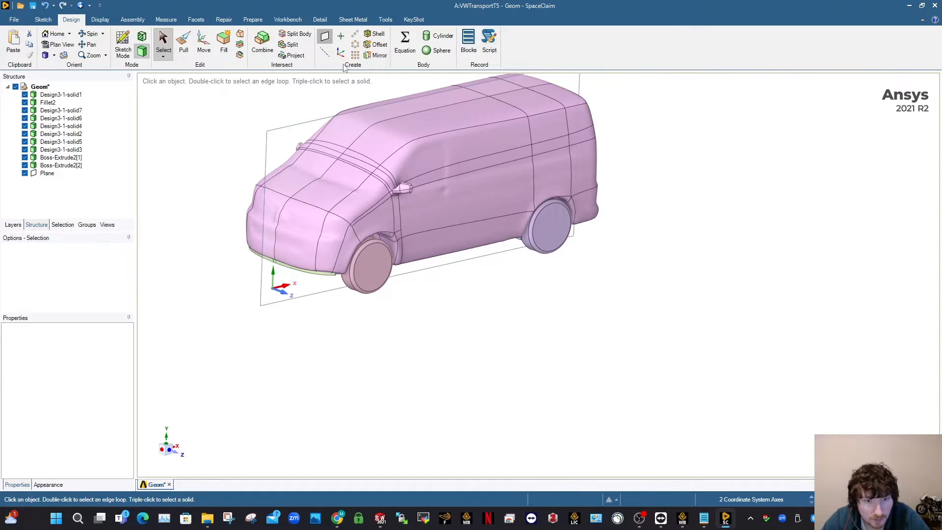
{"action": "left_click", "coordinate": [325, 37]}
{"action": "left_click", "coordinate": [387, 278]}
- Move the horizontal plane 5 mm upward along the Y axis
{"action": "left_click", "coordinate": [204, 43]}
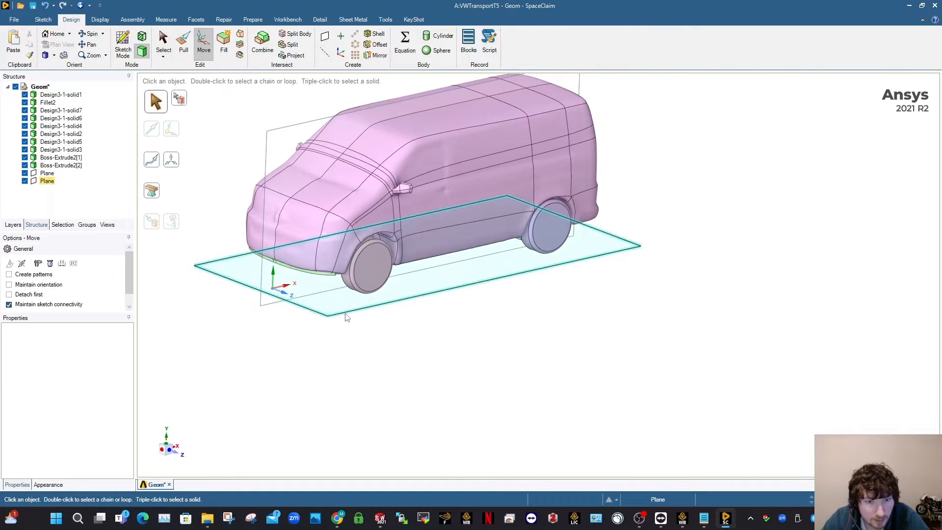
{"action": "left_click", "coordinate": [345, 317]}
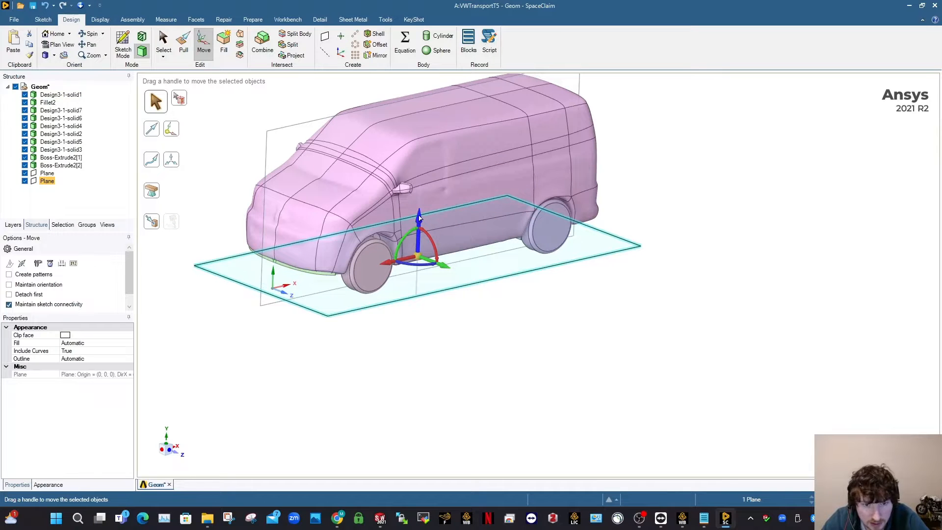
{"action": "left_click_drag", "start_coordinate": [419, 216], "coordinate": [419, 213]}
{"action": "type", "text": "5"}
{"action": "key", "text": "Return"}
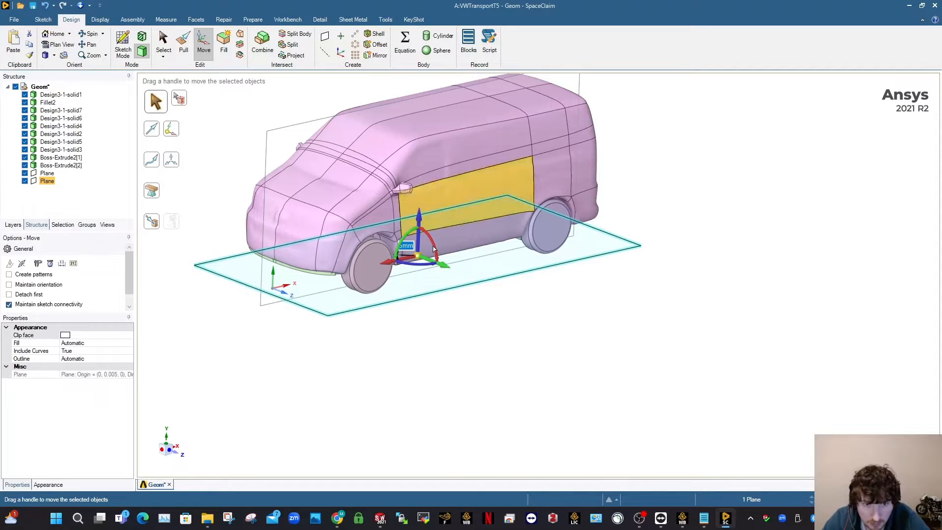
{"action": "key", "text": "Escape"}
- Start a box enclosure around all the solid bodies of the van
{"action": "scroll", "coordinate": [427, 245], "scroll_direction": "down", "scroll_amount": 6}
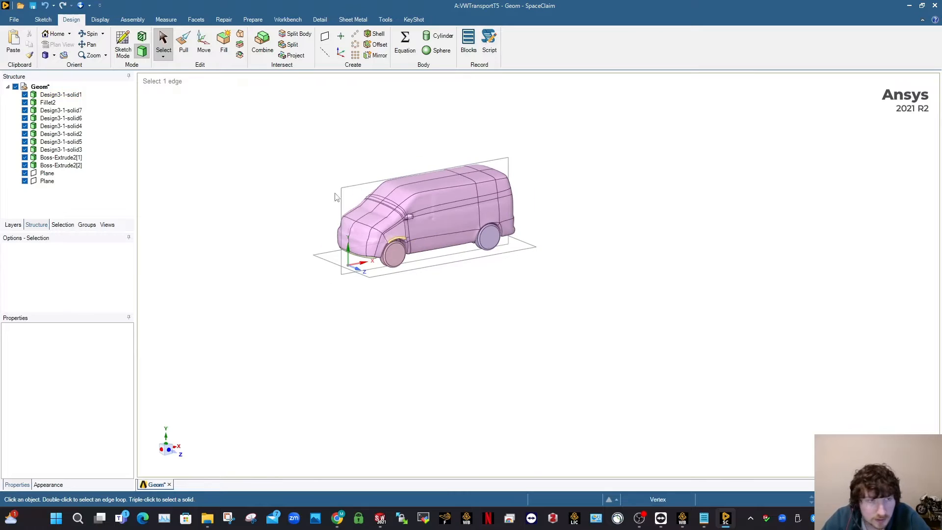
{"action": "left_click", "coordinate": [252, 20]}
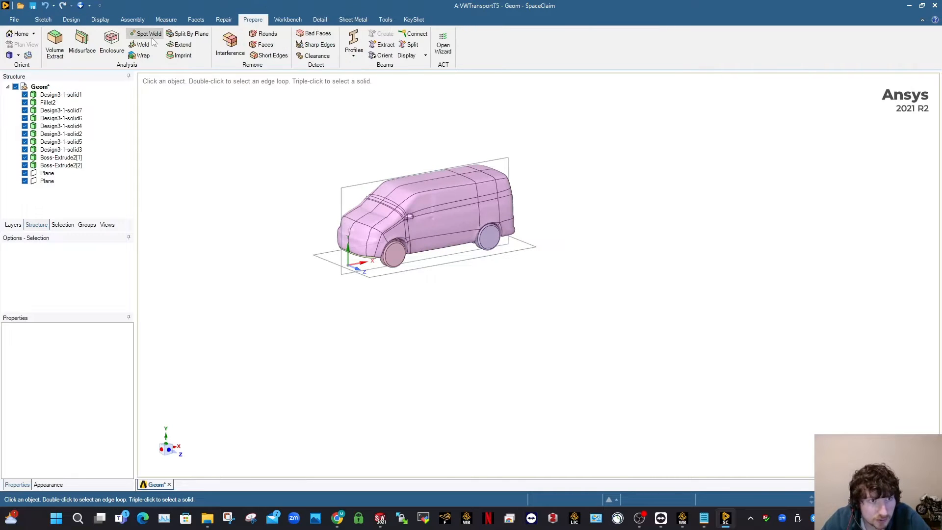
{"action": "left_click", "coordinate": [112, 44]}
{"action": "scroll", "coordinate": [442, 191], "scroll_direction": "down", "scroll_amount": 4}
{"action": "left_click_drag", "start_coordinate": [308, 119], "coordinate": [707, 299]}
- Turn off symmetric dimensions in the enclosure options so each side can be sized separately
{"action": "scroll", "coordinate": [511, 284], "scroll_direction": "up", "scroll_amount": 3}
{"action": "scroll", "coordinate": [491, 284], "scroll_direction": "down", "scroll_amount": 3}
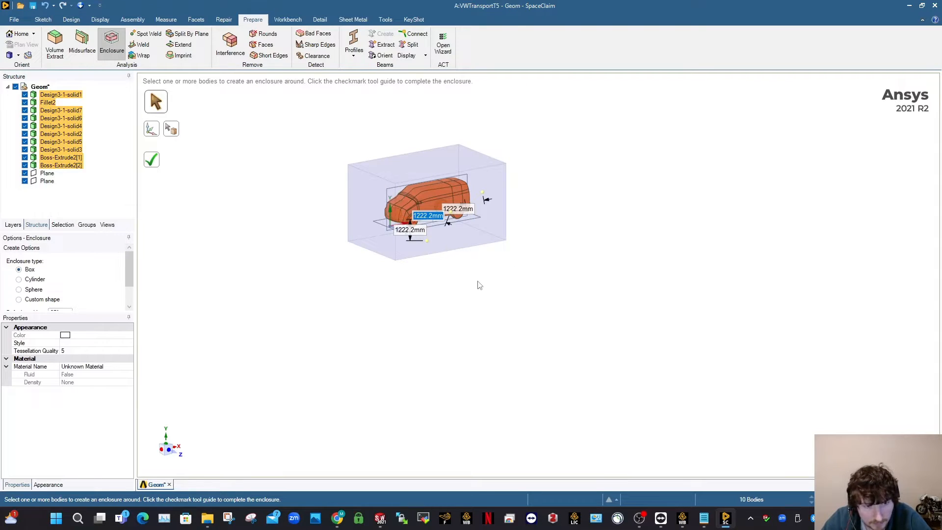
{"action": "scroll", "coordinate": [489, 230], "scroll_direction": "up", "scroll_amount": 3}
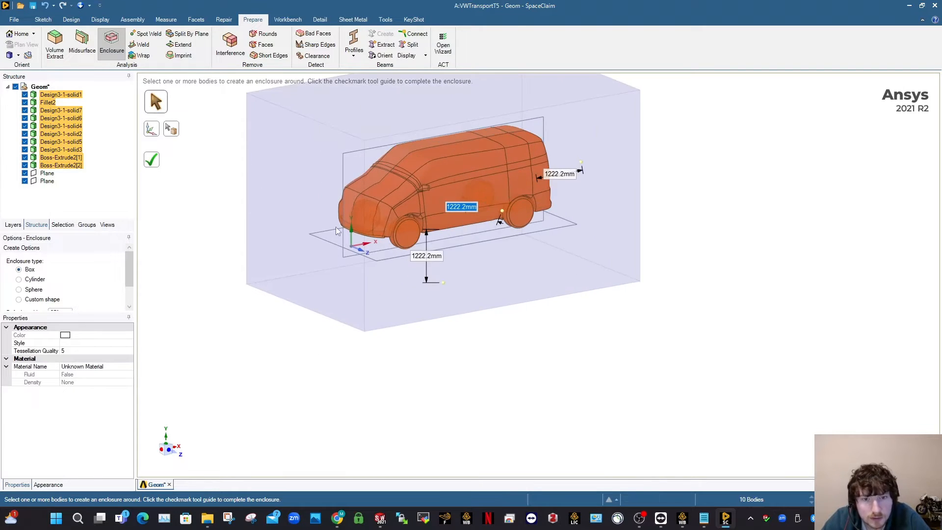
{"action": "scroll", "coordinate": [336, 235], "scroll_direction": "down", "scroll_amount": 2}
{"action": "left_click_drag", "start_coordinate": [130, 281], "coordinate": [130, 295]}
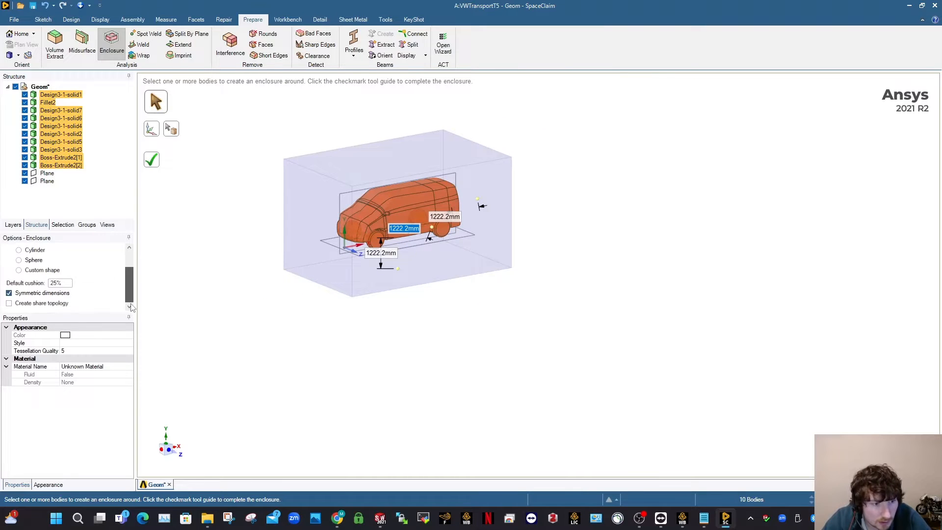
{"action": "scroll", "coordinate": [349, 215], "scroll_direction": "up", "scroll_amount": 3}
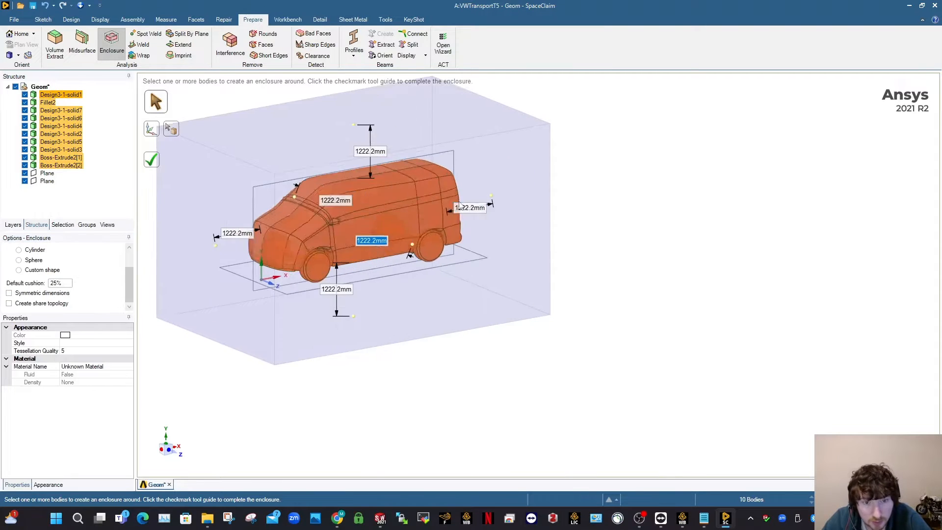
- Set the enclosure's front and rear cushion distances to 1 mm each
{"action": "type", "text": "1"}
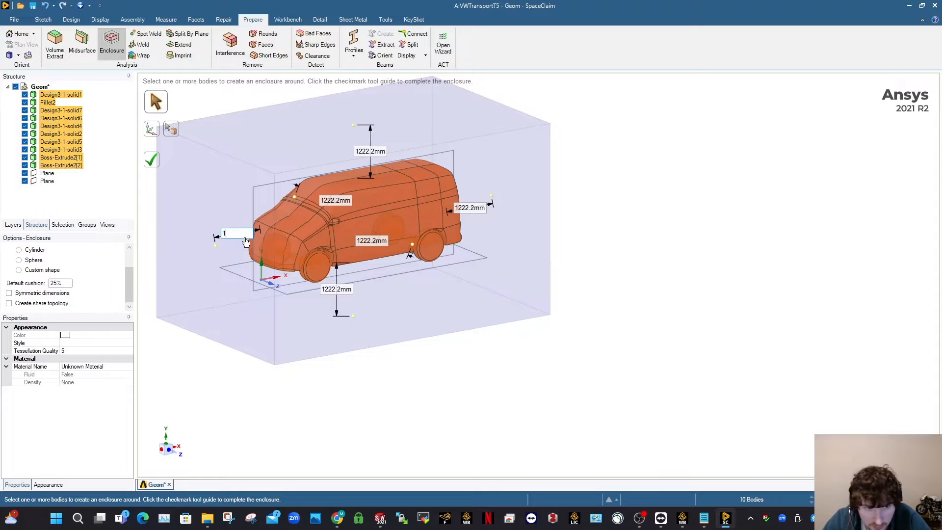
{"action": "key", "text": "Tab"}
{"action": "left_click", "coordinate": [472, 214]}
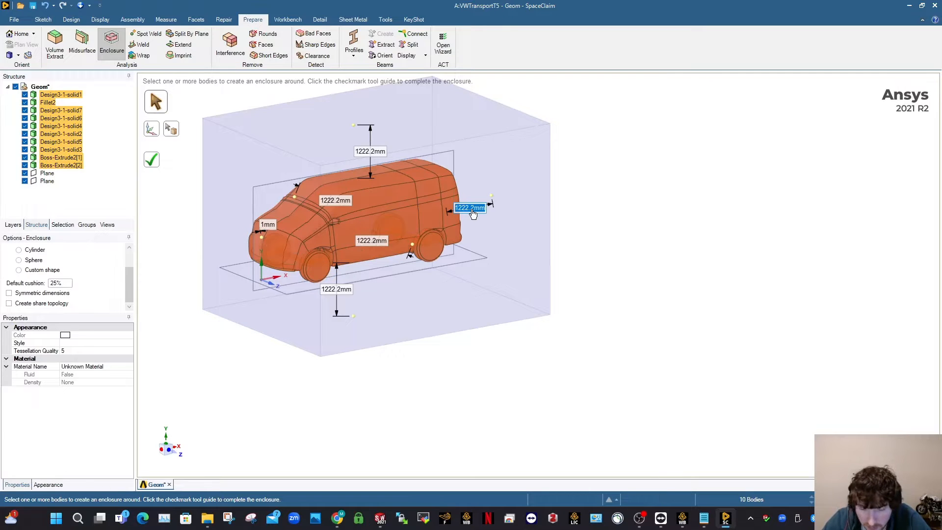
{"action": "type", "text": "1"}
{"action": "key", "text": "Tab"}
- Set the enclosure's cushion distances above the van and on its near side to 1 mm each
{"action": "left_click", "coordinate": [386, 155]}
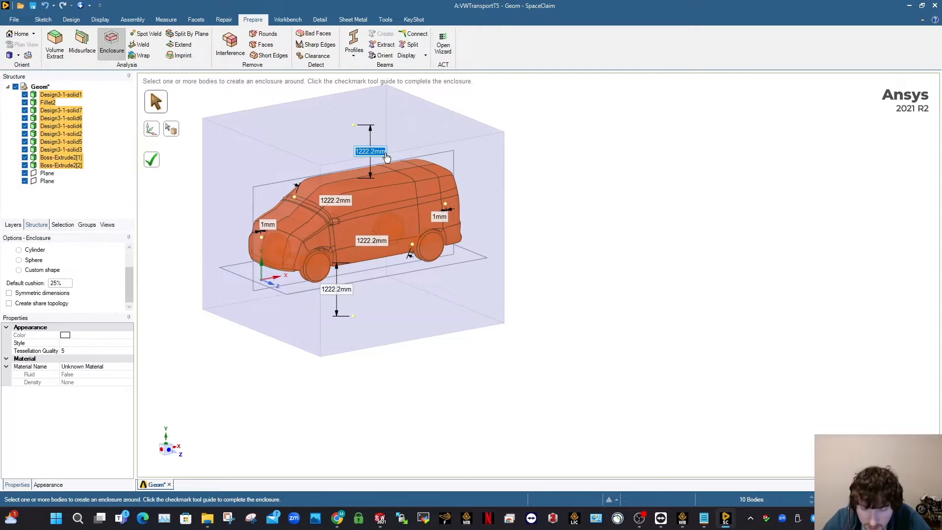
{"action": "type", "text": "1"}
{"action": "key", "text": "Tab"}
{"action": "type", "text": "1"}
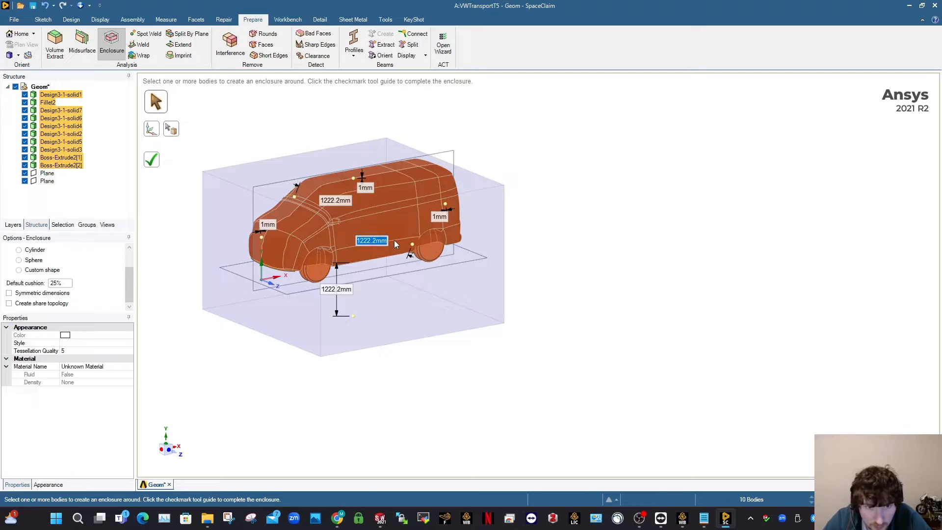
{"action": "key", "text": "Return"}
- Set the enclosure's cushion distances on the van's far side and underneath it to 1 mm each
{"action": "left_click", "coordinate": [338, 201]}
{"action": "type", "text": "1"}
{"action": "key", "text": "Tab"}
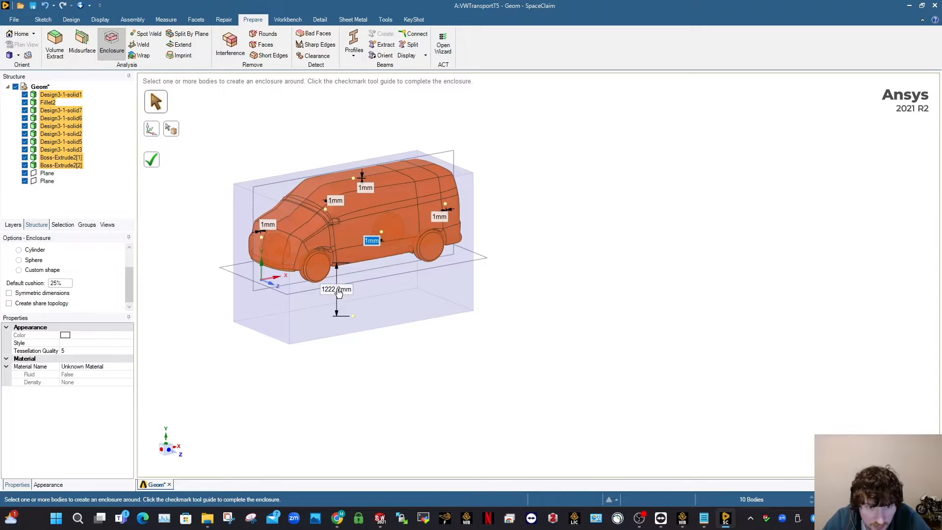
{"action": "left_click", "coordinate": [342, 290]}
{"action": "type", "text": "1"}
{"action": "key", "text": "Tab"}
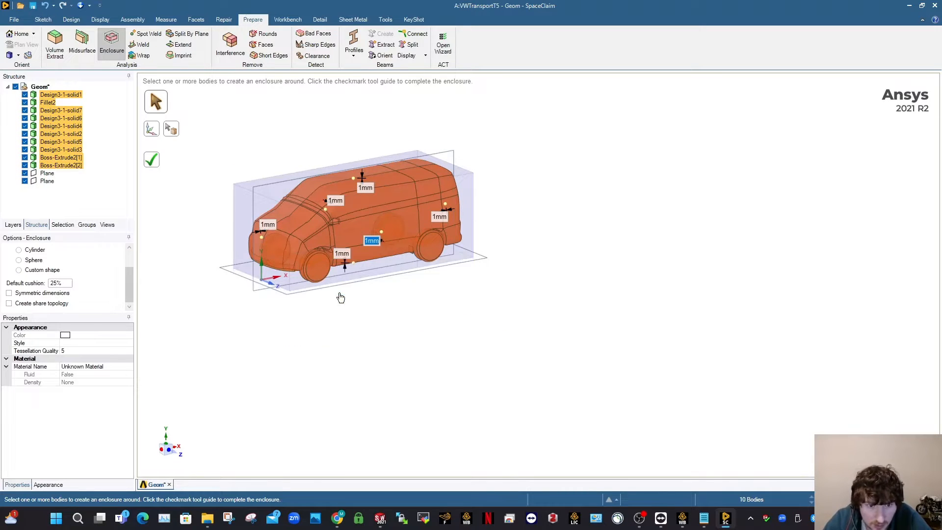
- Complete the tight enclosure around the van and measure its length, width and height along its edges
{"action": "key", "text": "Return"}
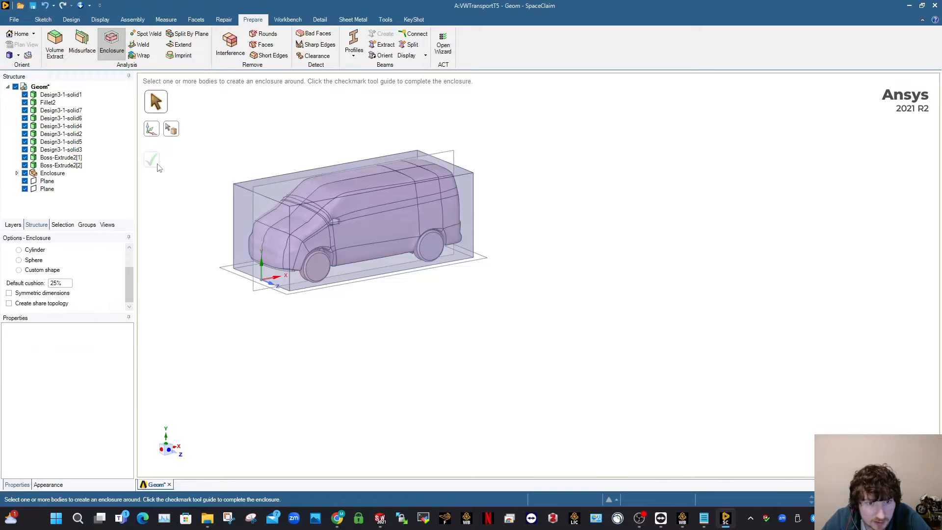
{"action": "left_click", "coordinate": [166, 19]}
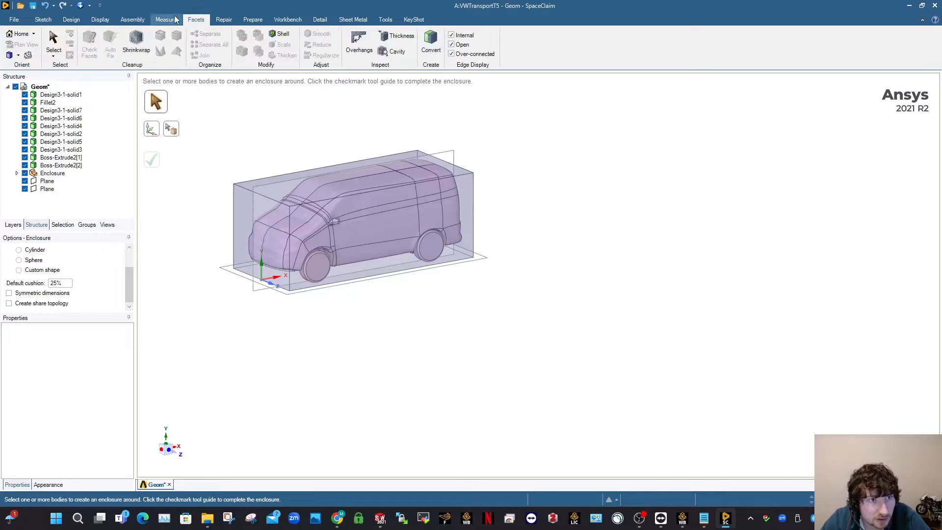
{"action": "left_click", "coordinate": [66, 50]}
{"action": "left_click", "coordinate": [364, 194]}
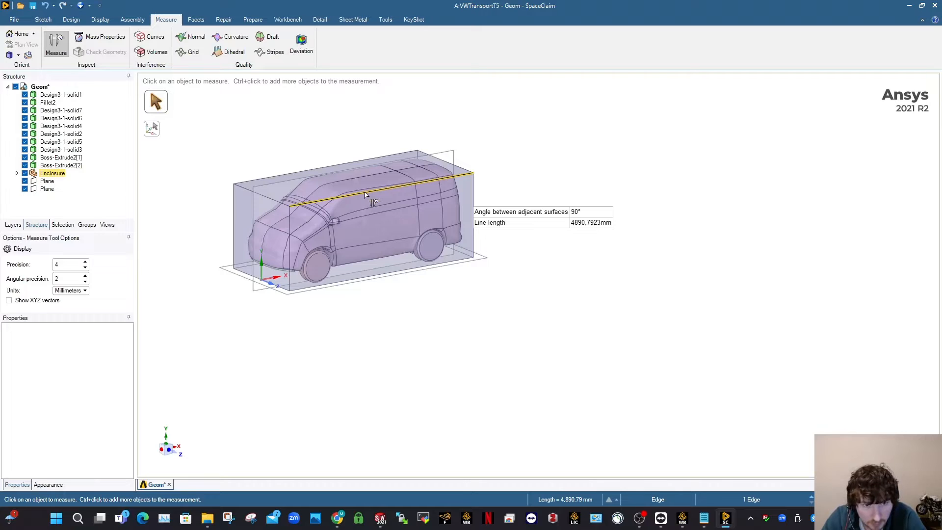
{"action": "left_click", "coordinate": [273, 114]}
{"action": "left_click", "coordinate": [274, 202]}
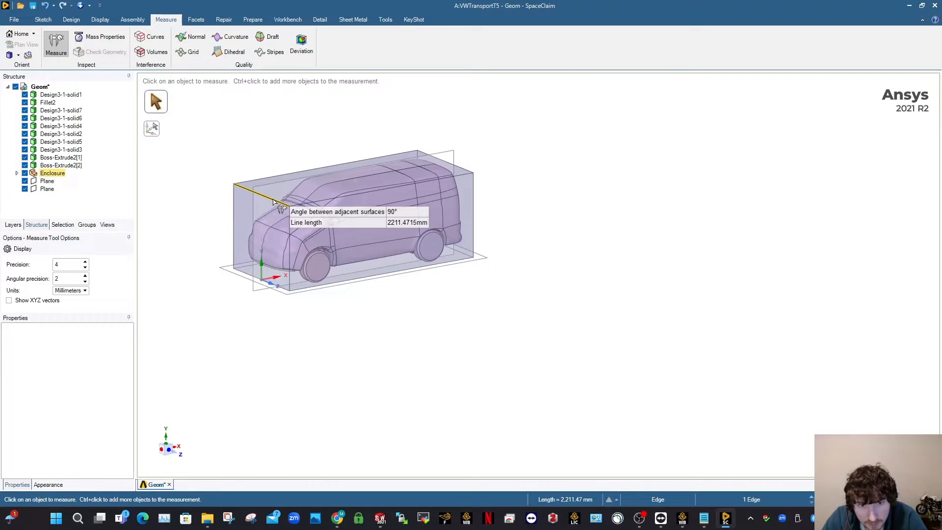
{"action": "left_click", "coordinate": [294, 282]}
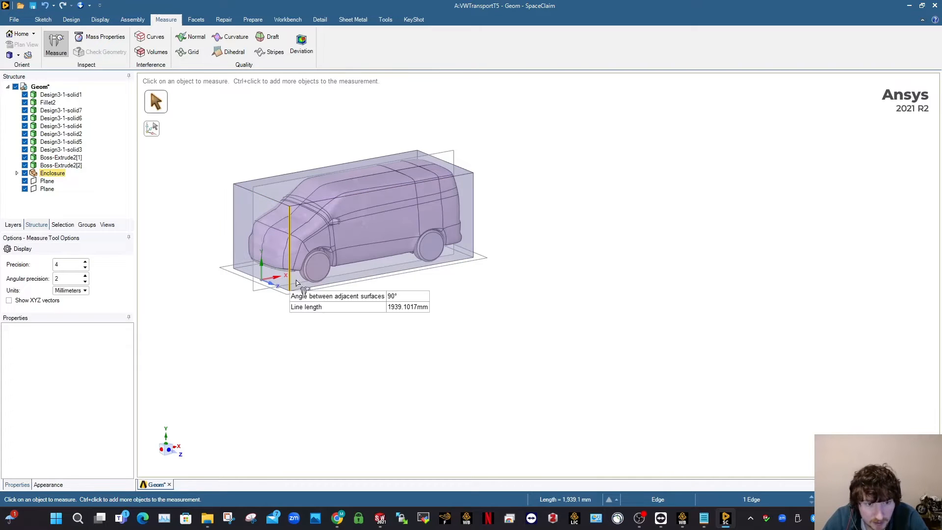
{"action": "left_click", "coordinate": [346, 330]}
{"action": "key", "text": "Escape"}
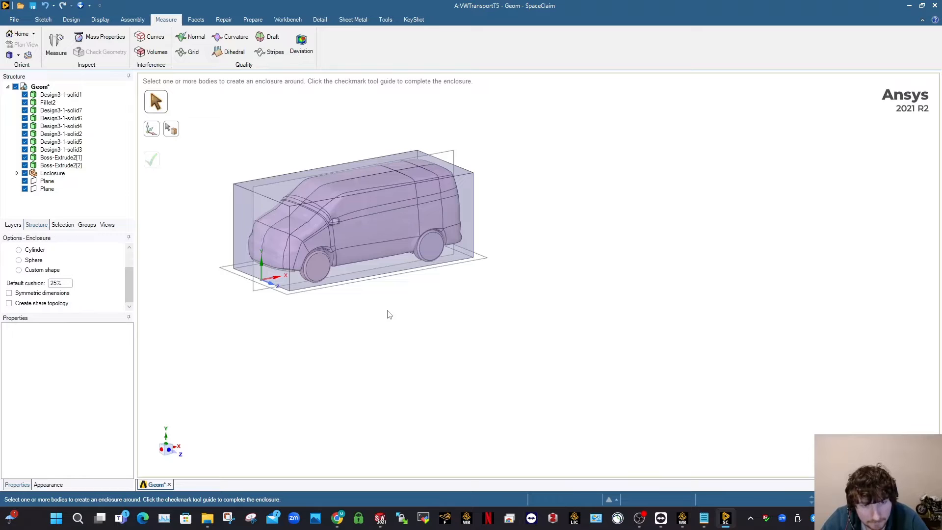
- Undo the tight enclosure and set the enclosure's cushion distance in front of the van to 5000*4 (20000 mm)
{"action": "key", "text": "ctrl+z"}
{"action": "scroll", "coordinate": [424, 378], "scroll_direction": "down", "scroll_amount": 4}
{"action": "left_click", "coordinate": [348, 300]}
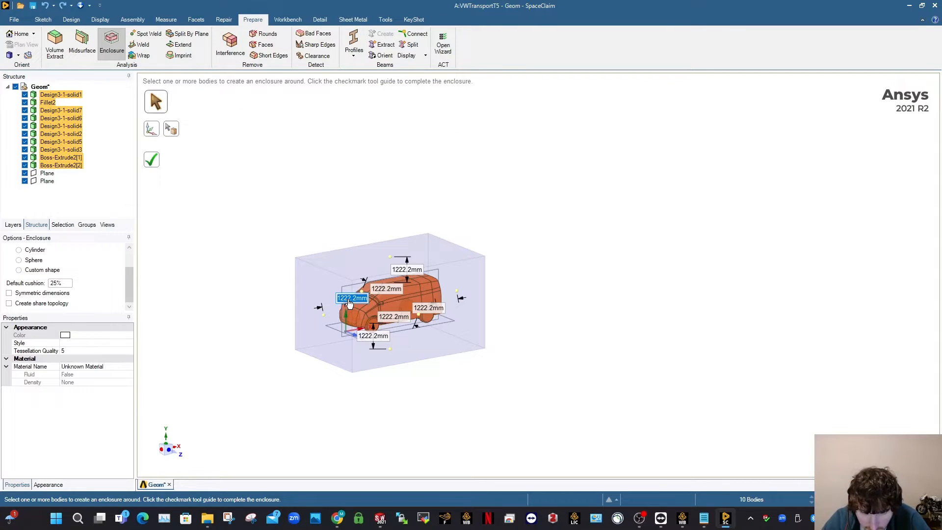
{"action": "type", "text": "4"}
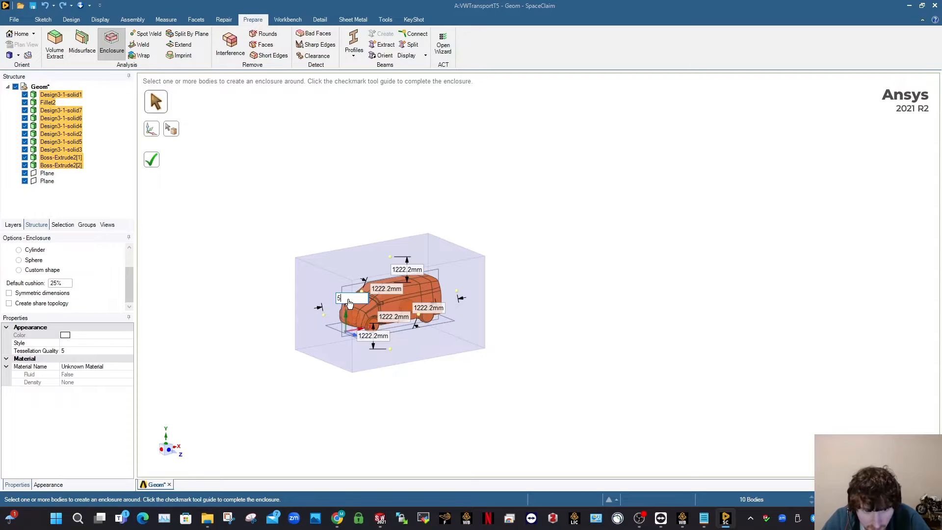
{"action": "type", "text": "000*4"}
{"action": "key", "text": "Return"}
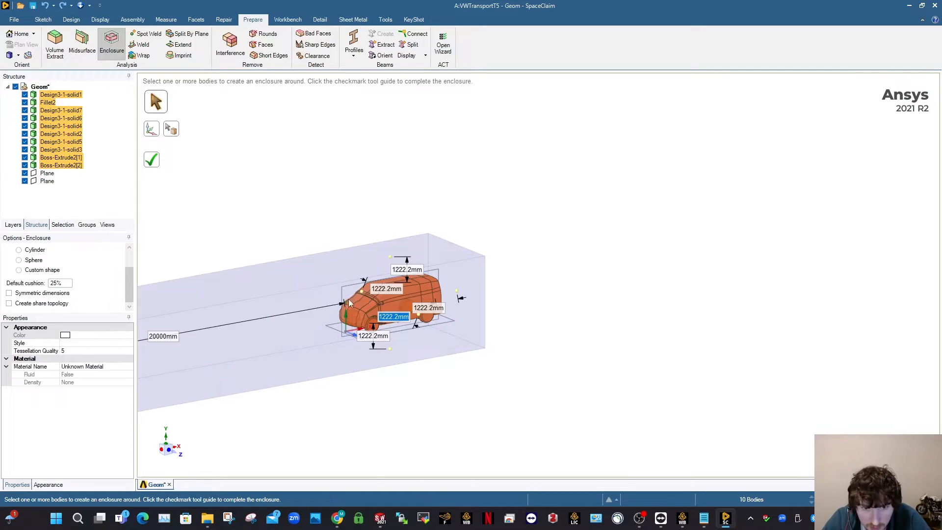
- Set the enclosure's cushion distance behind the van to 5000*12 (60000 mm)
{"action": "left_click", "coordinate": [428, 310]}
{"action": "type", "text": "500"}
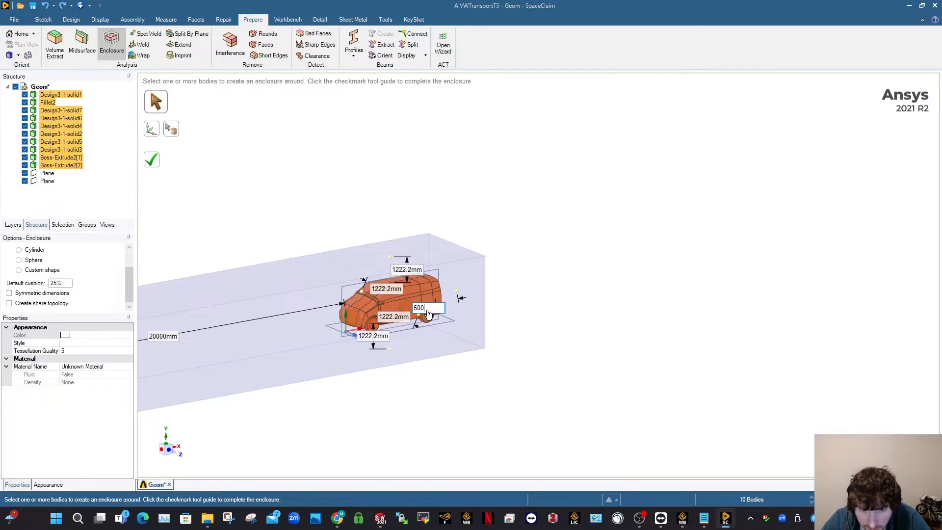
{"action": "type", "text": "0*12"}
{"action": "key", "text": "Return"}
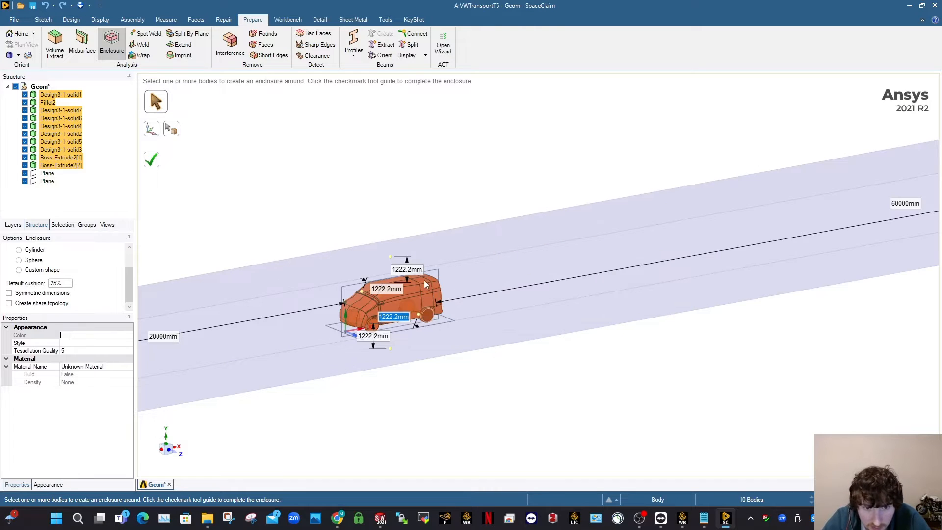
- Set the cushion distances above the van and on its near side to 2500*5 (12500 mm) each
{"action": "left_click", "coordinate": [418, 271]}
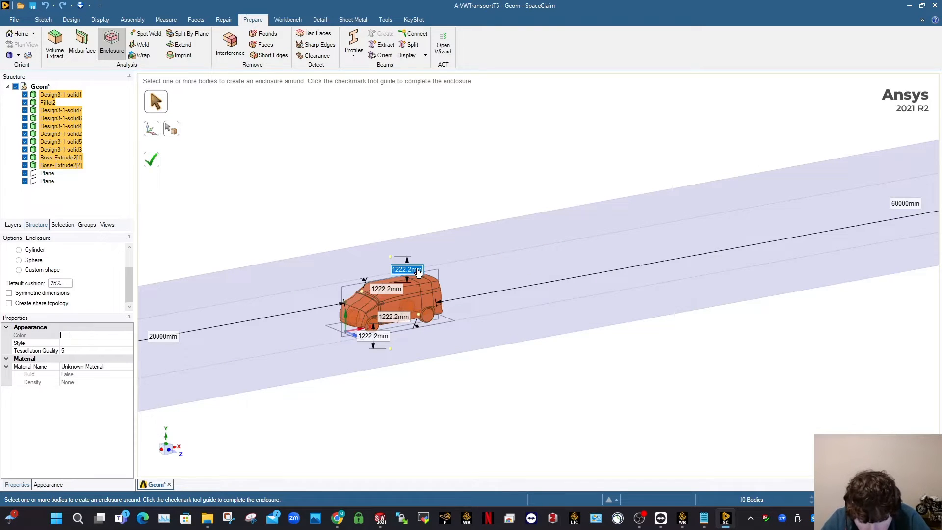
{"action": "type", "text": "250"}
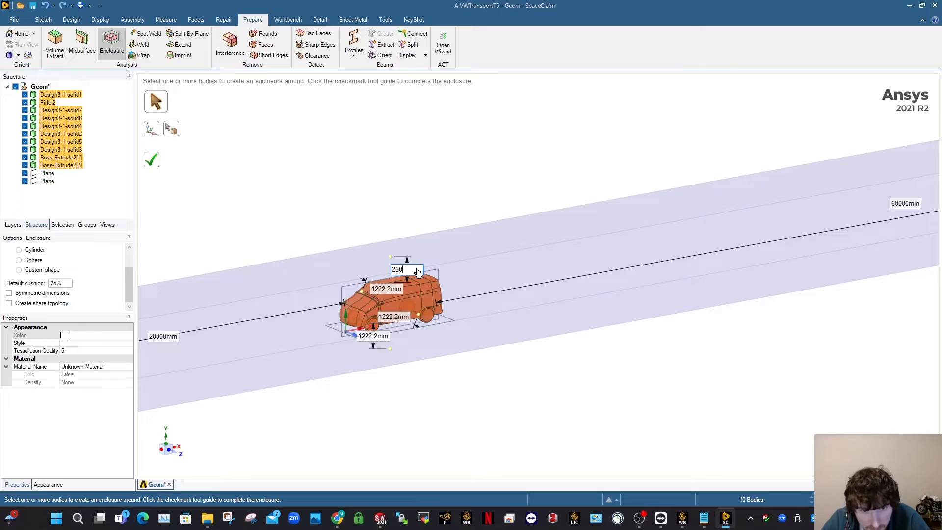
{"action": "type", "text": "0*5"}
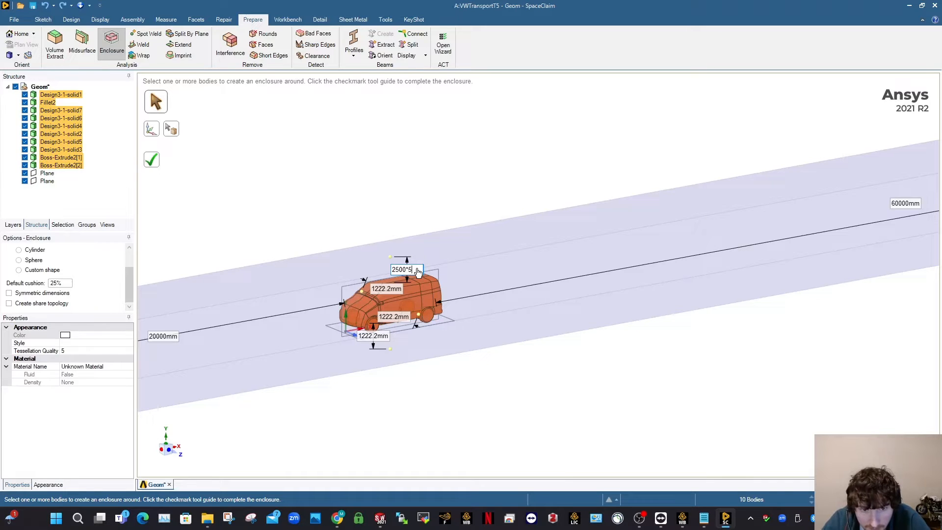
{"action": "key", "text": "Return"}
{"action": "left_click", "coordinate": [401, 318]}
{"action": "type", "text": "25"}
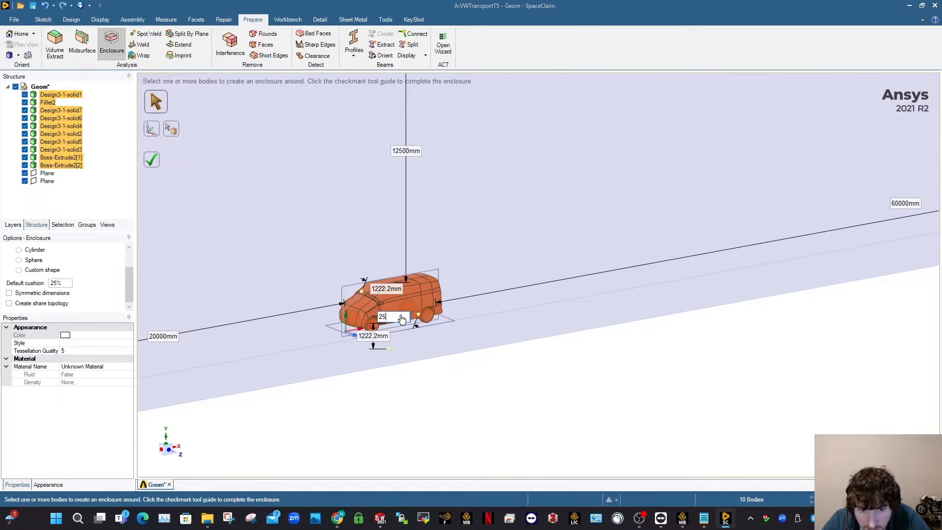
{"action": "type", "text": "00*5"}
{"action": "key", "text": "Return"}
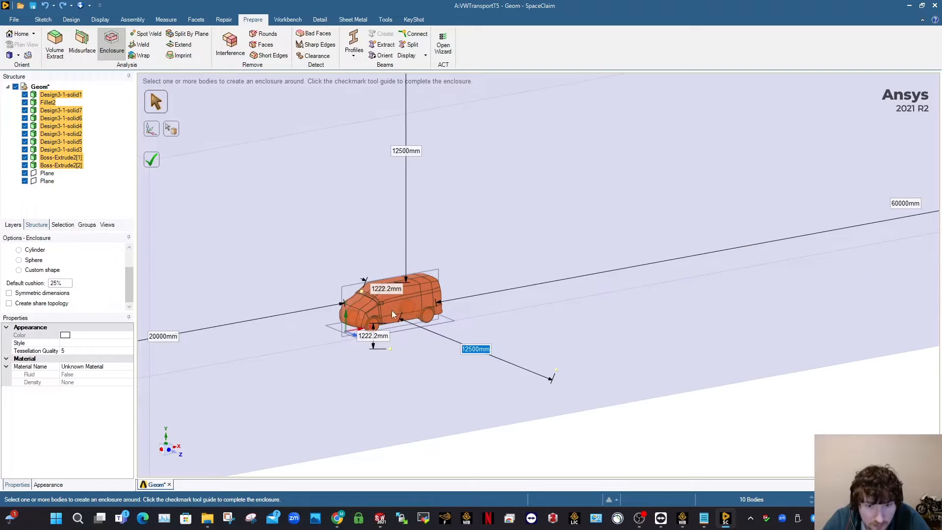
- Set the cushion distance on the van's far side to 12500 mm and complete the large enclosure
{"action": "scroll", "coordinate": [564, 314], "scroll_direction": "down", "scroll_amount": 5}
{"action": "middle_click_drag", "start_coordinate": [593, 332], "coordinate": [530, 293]}
{"action": "left_click", "coordinate": [489, 279]}
{"action": "type", "text": "2"}
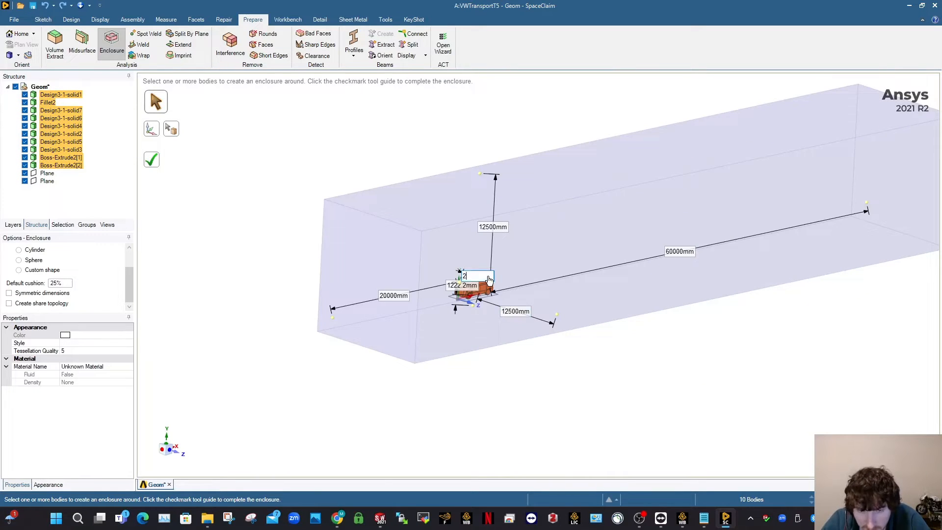
{"action": "type", "text": "500"}
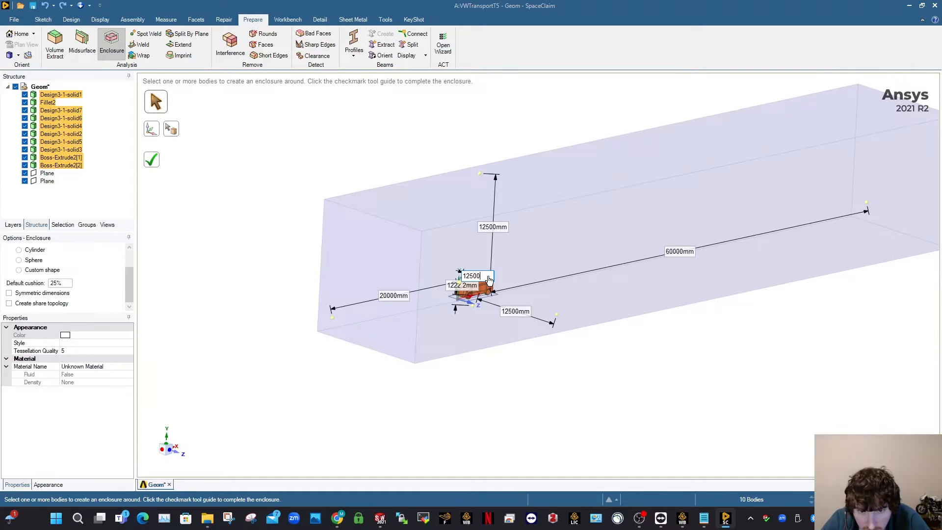
{"action": "key", "text": "Return"}
{"action": "left_click", "coordinate": [155, 167]}
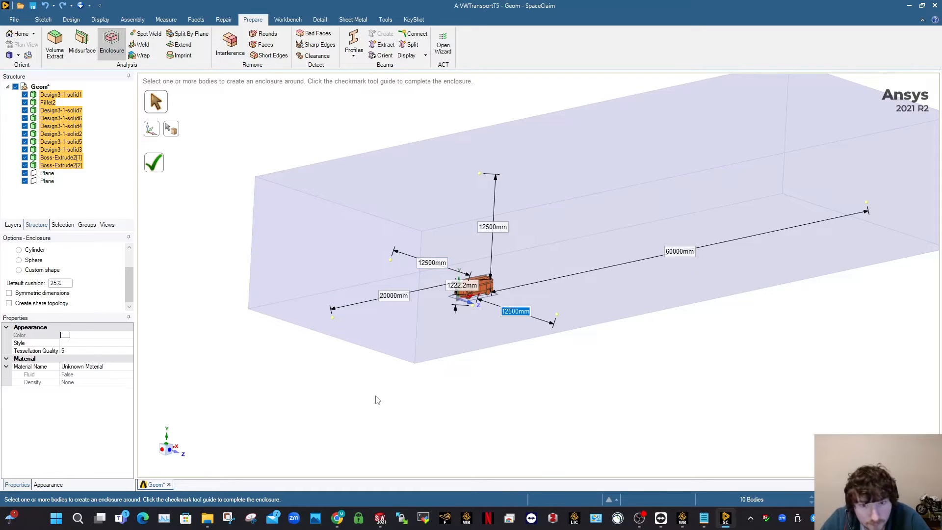
{"action": "middle_click_drag", "start_coordinate": [377, 399], "coordinate": [452, 317]}
{"action": "key", "text": "Escape"}
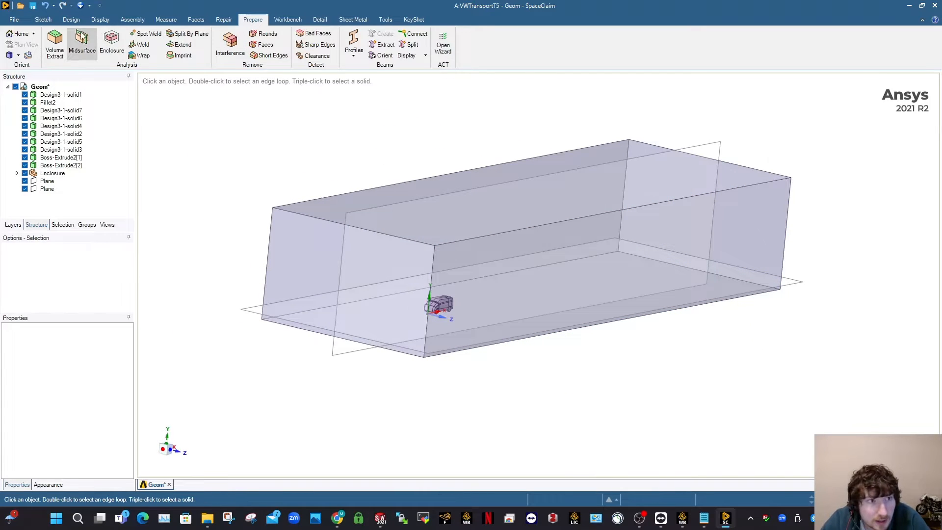
- Split the enclosure body with the vertical lengthwise plane through the van and remove the half on the far side
{"action": "left_click", "coordinate": [64, 23]}
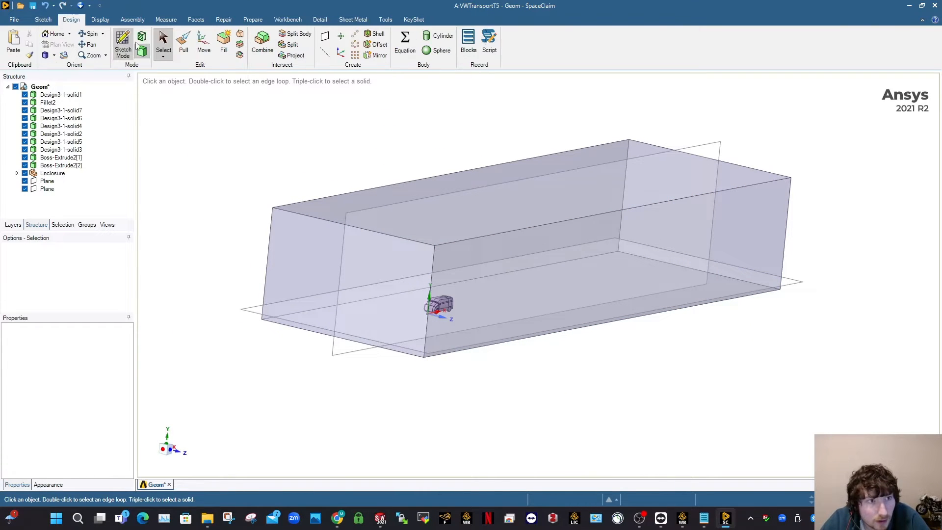
{"action": "left_click", "coordinate": [294, 33]}
{"action": "left_click", "coordinate": [344, 255]}
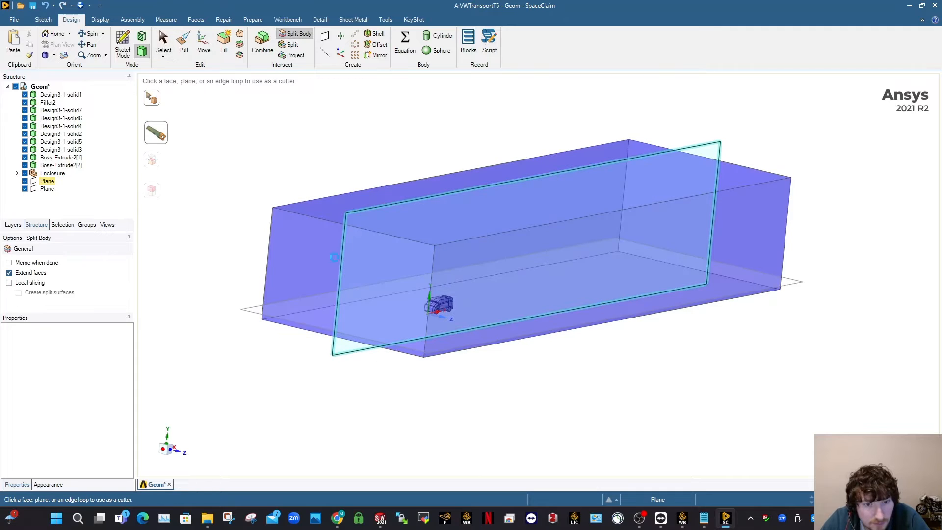
{"action": "left_click", "coordinate": [330, 243]}
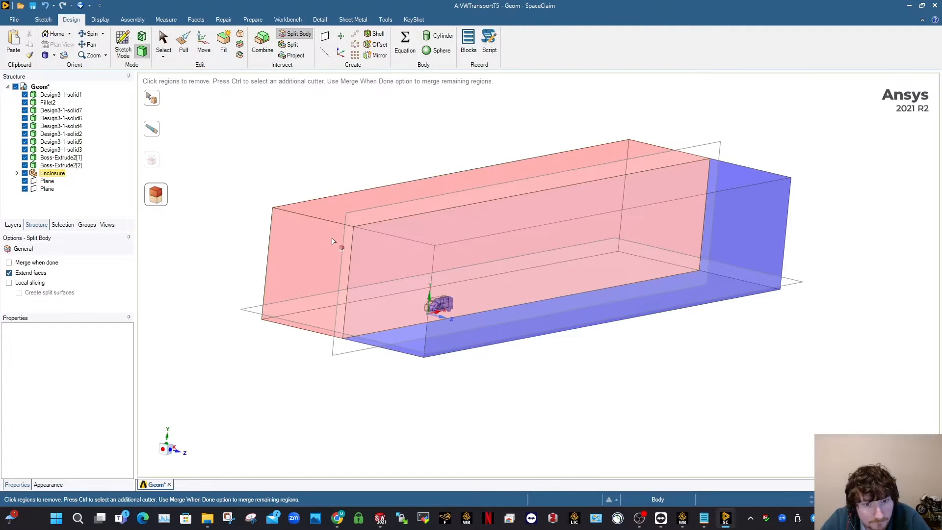
{"action": "left_click", "coordinate": [329, 241]}
{"action": "key", "text": "Escape"}
- Split the remaining enclosure body with the horizontal ground plane and remove the thin region below it
{"action": "left_click", "coordinate": [294, 33]}
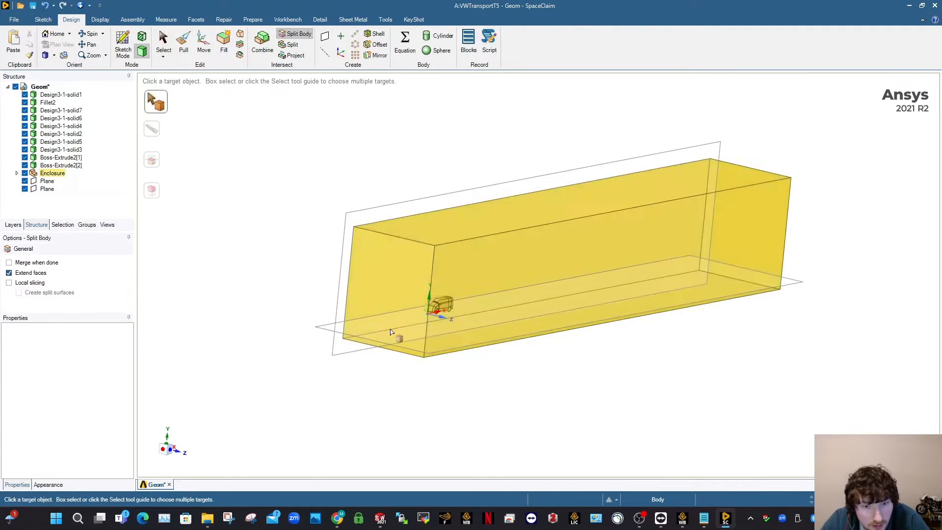
{"action": "left_click", "coordinate": [400, 352]}
{"action": "left_click", "coordinate": [394, 345]}
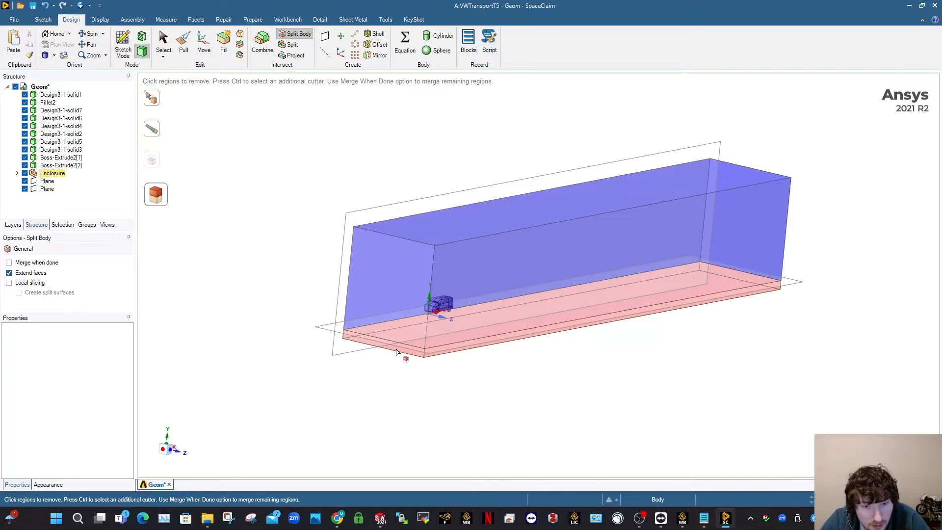
{"action": "left_click", "coordinate": [399, 354]}
{"action": "key", "text": "Escape"}
{"action": "middle_click_drag", "start_coordinate": [432, 322], "coordinate": [341, 296]}
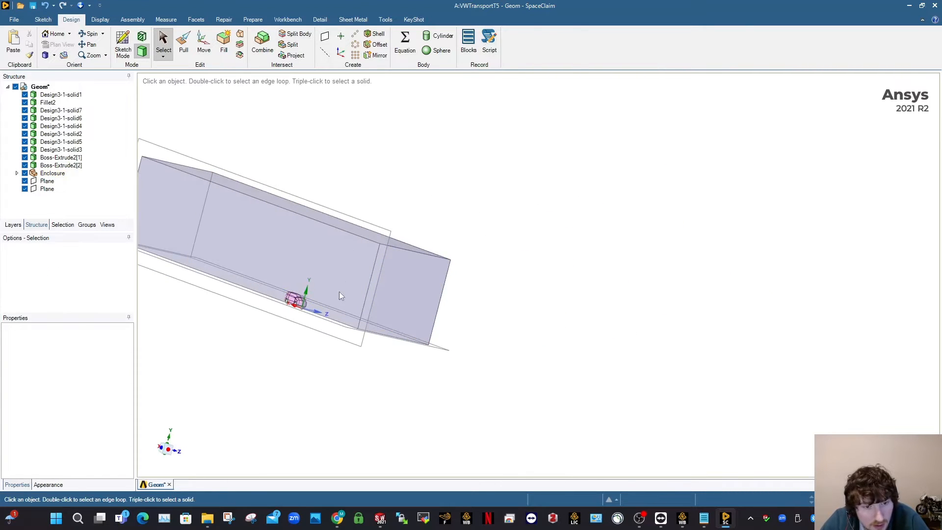
{"action": "left_click", "coordinate": [55, 94]}
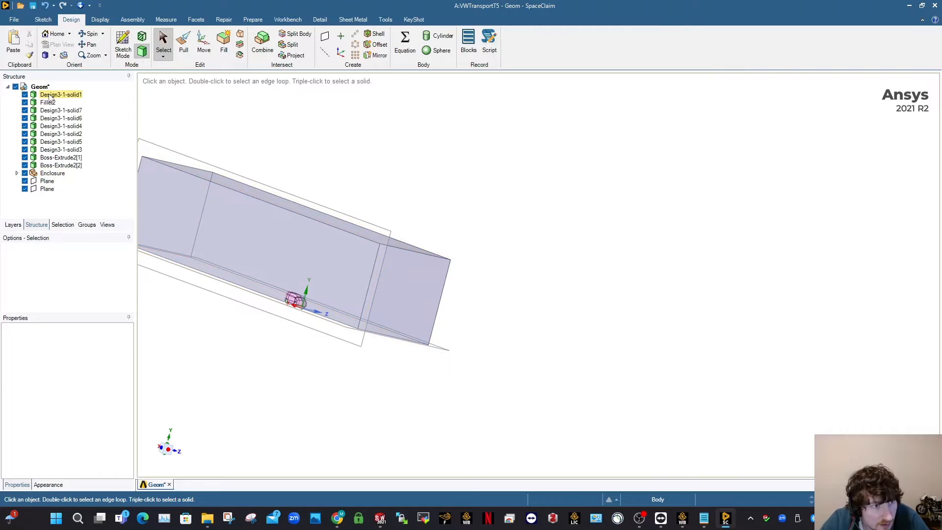
{"action": "left_click", "coordinate": [49, 102], "text": "ctrl"}
{"action": "left_click", "coordinate": [53, 111], "text": "ctrl"}
{"action": "left_click", "coordinate": [53, 118], "text": "ctrl"}
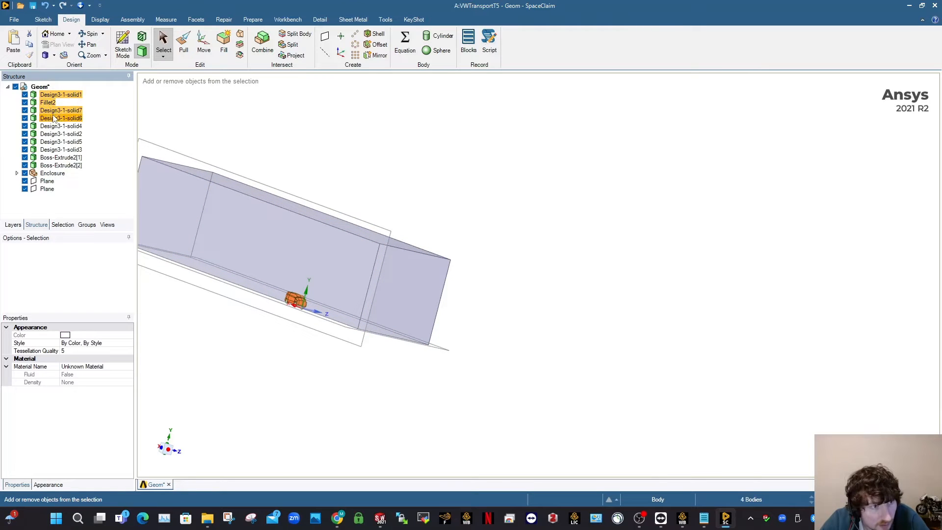
{"action": "key", "text": "Escape"}
- Hide the Enclosure component so the van bodies and the two reference planes can be viewed on their own
{"action": "middle_click_drag", "start_coordinate": [389, 300], "coordinate": [358, 285]}
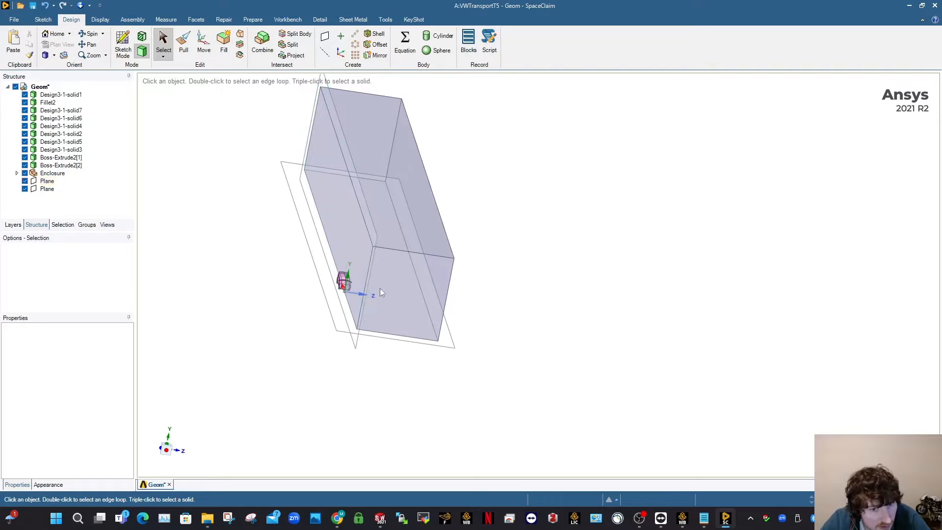
{"action": "scroll", "coordinate": [378, 286], "scroll_direction": "up", "scroll_amount": 3}
{"action": "middle_click_drag", "start_coordinate": [377, 280], "coordinate": [325, 274]}
{"action": "scroll", "coordinate": [326, 275], "scroll_direction": "down", "scroll_amount": 2}
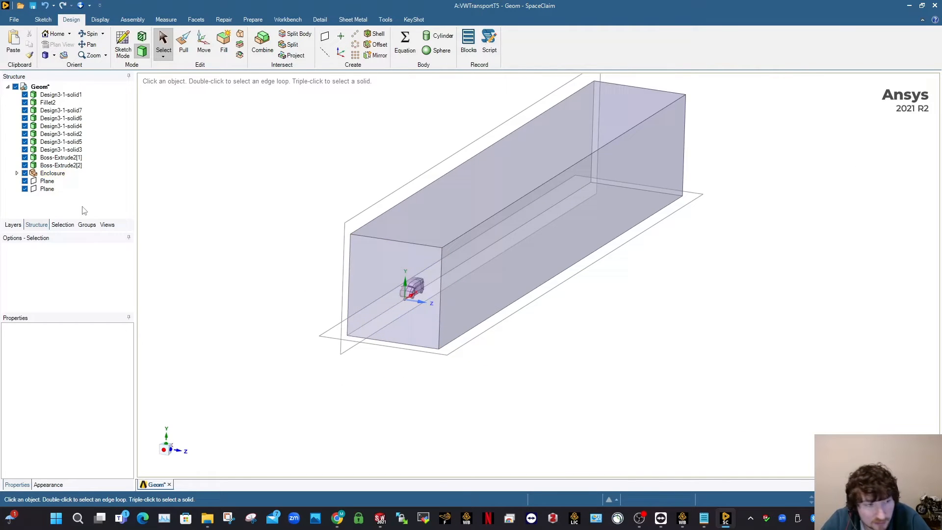
{"action": "left_click", "coordinate": [25, 173]}
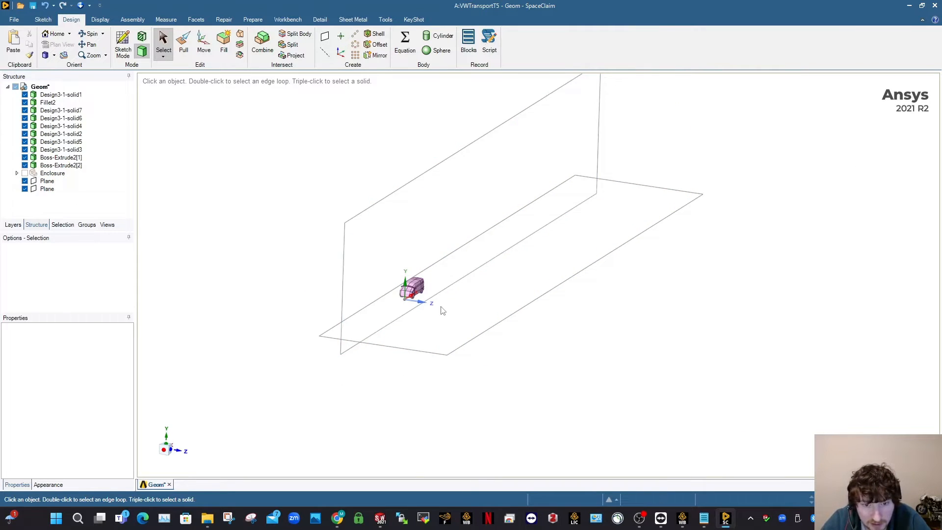
{"action": "left_click", "coordinate": [181, 451]}
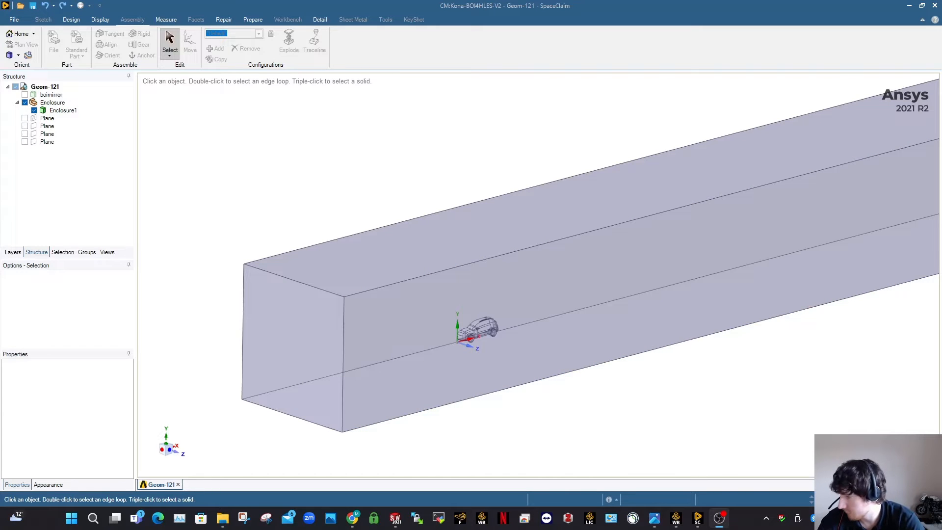
- View the NewMesh2.png mesh image in the photo viewer, and return to SpaceClaim to examine the car inside the Kona enclosure
{"action": "left_click", "coordinate": [655, 518]}
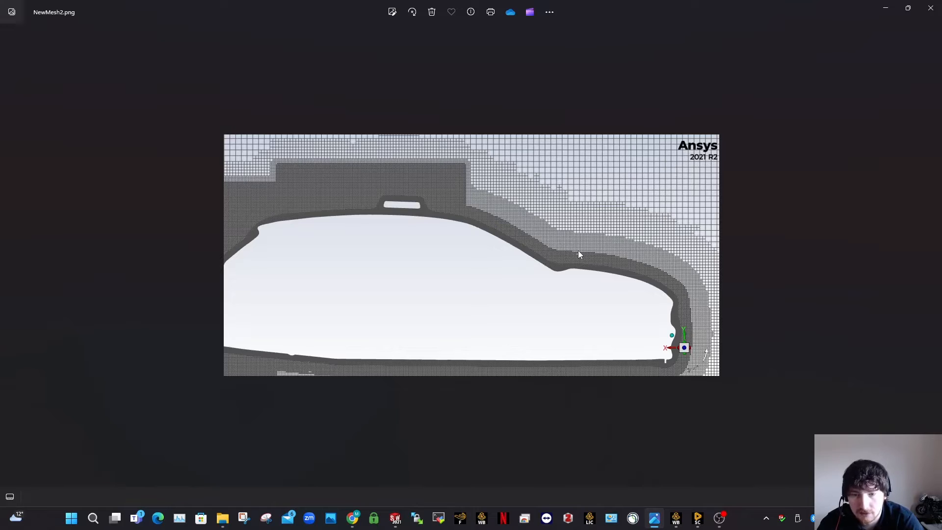
{"action": "left_click", "coordinate": [705, 526]}
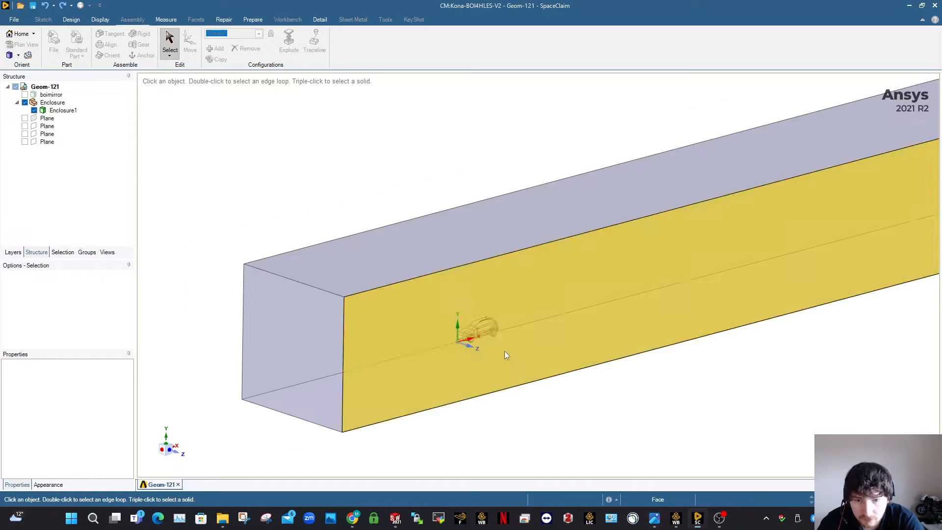
{"action": "left_click", "coordinate": [504, 352]}
{"action": "left_click", "coordinate": [575, 431]}
{"action": "middle_click_drag", "start_coordinate": [500, 355], "coordinate": [459, 297], "text": "shift"}
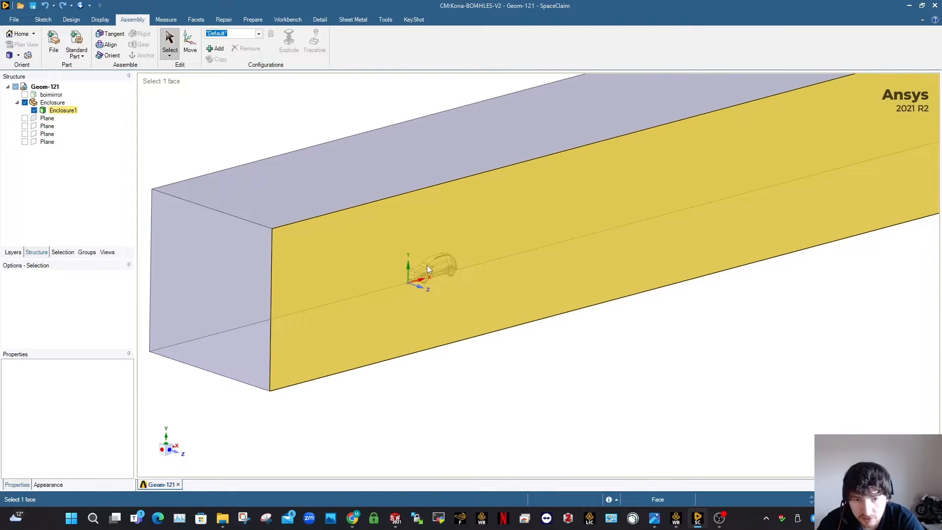
- Hide the enclosure faces in the inlet, sky, ground, outlet and symmetry named selections
{"action": "scroll", "coordinate": [428, 268], "scroll_direction": "up", "scroll_amount": 2}
{"action": "scroll", "coordinate": [427, 268], "scroll_direction": "down", "scroll_amount": 3}
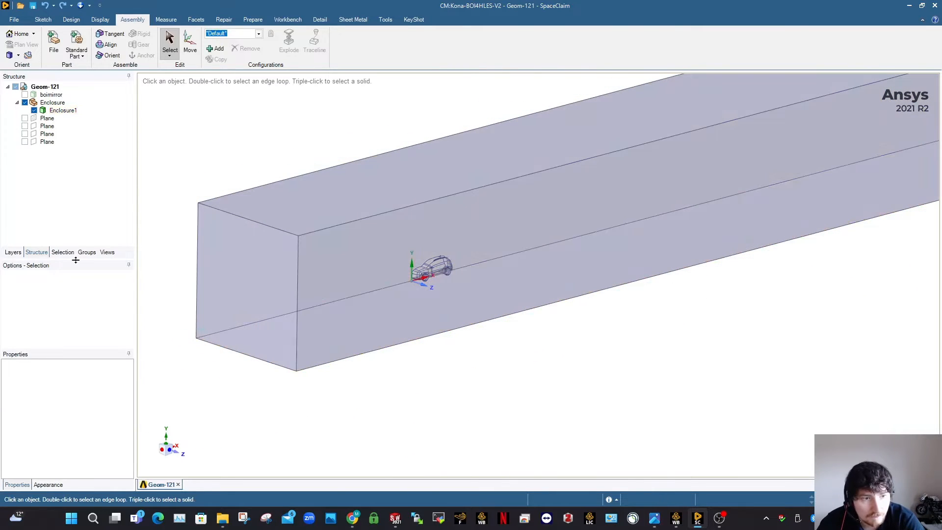
{"action": "left_click", "coordinate": [87, 252]}
{"action": "left_click", "coordinate": [37, 130]}
{"action": "left_click", "coordinate": [35, 139], "text": "ctrl"}
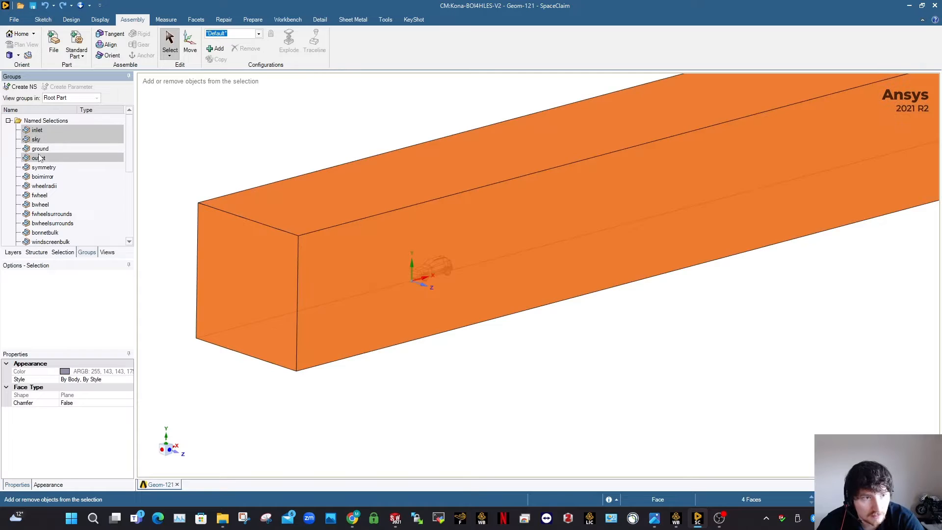
{"action": "left_click", "coordinate": [43, 157], "text": "ctrl"}
{"action": "left_click", "coordinate": [42, 149], "text": "ctrl"}
{"action": "left_click", "coordinate": [42, 167], "text": "ctrl"}
{"action": "right_click", "coordinate": [42, 169]}
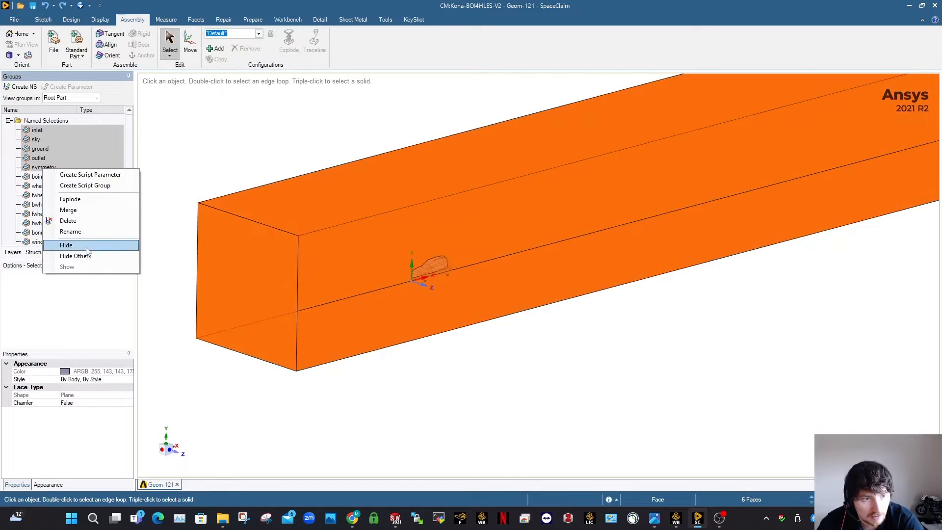
{"action": "left_click", "coordinate": [65, 245]}
- Examine the car surfaces of the enclosure body around the side panels and wing mirror, with the model structure shown
{"action": "scroll", "coordinate": [420, 270], "scroll_direction": "up", "scroll_amount": 10}
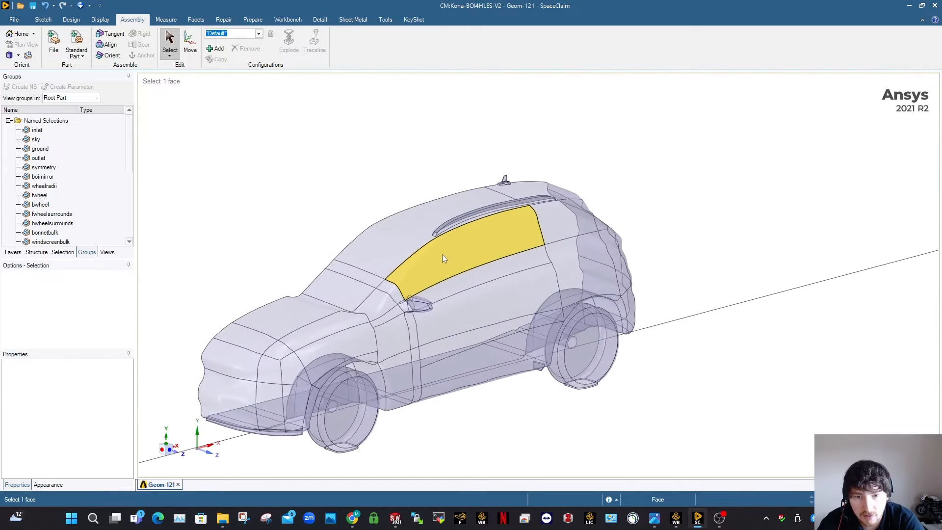
{"action": "scroll", "coordinate": [471, 234], "scroll_direction": "down", "scroll_amount": 3}
{"action": "left_click", "coordinate": [58, 255]}
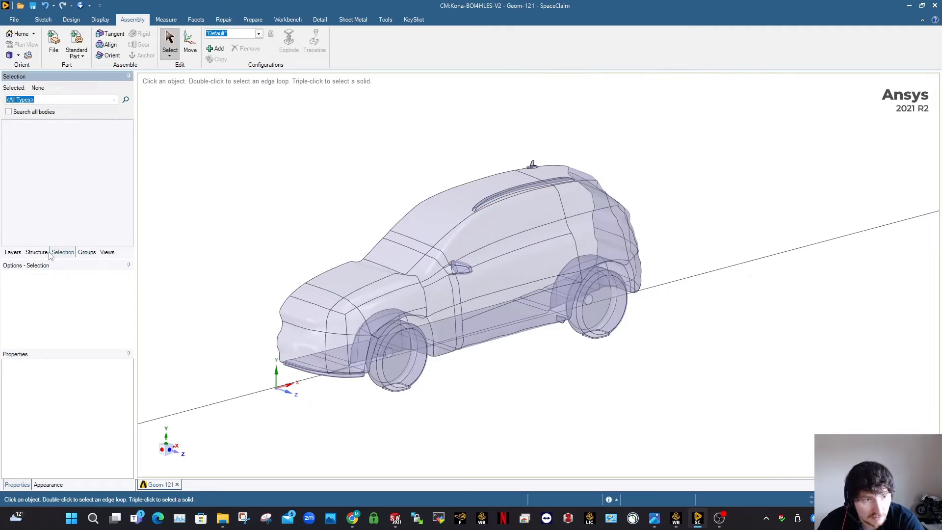
{"action": "left_click", "coordinate": [42, 254]}
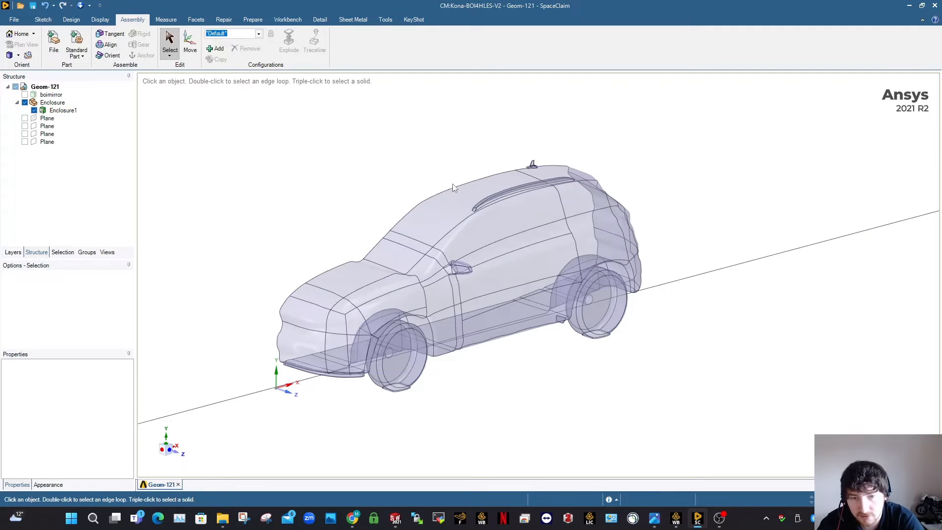
{"action": "left_click", "coordinate": [473, 292]}
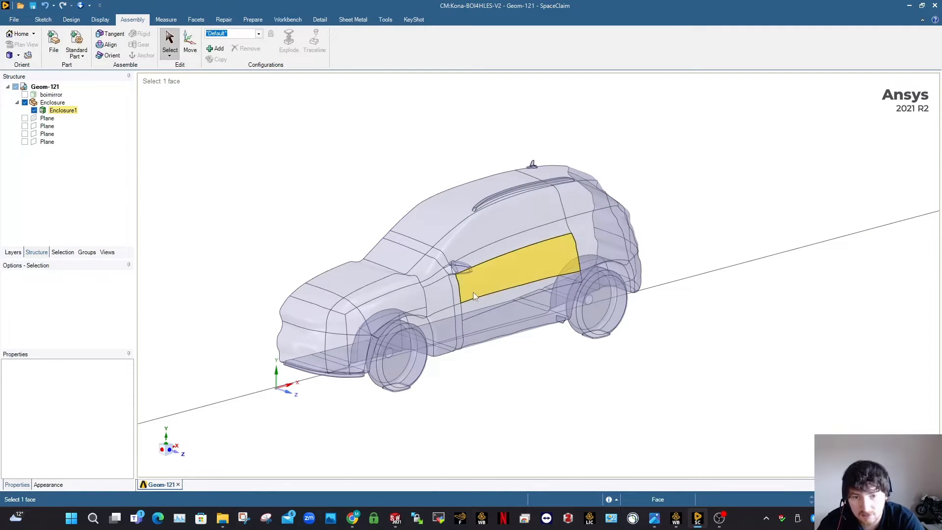
{"action": "left_click", "coordinate": [460, 276]}
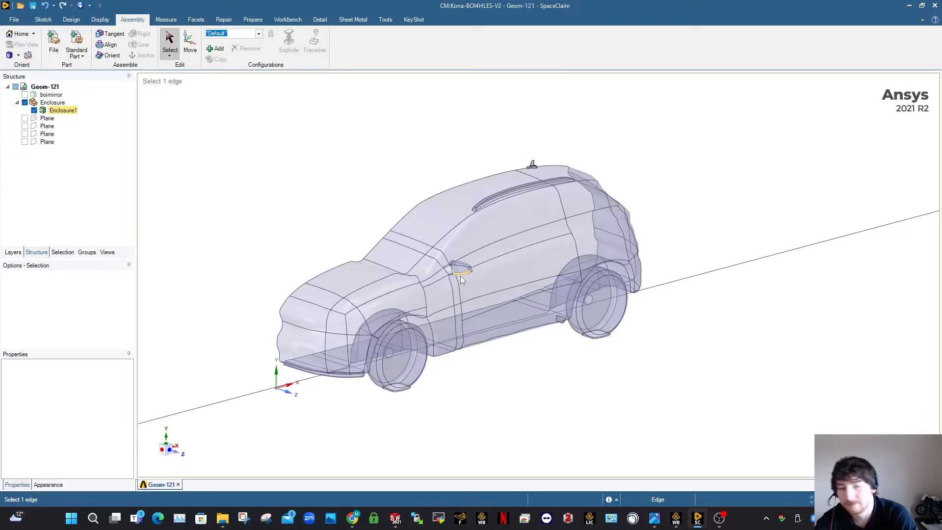
{"action": "left_click", "coordinate": [351, 162]}
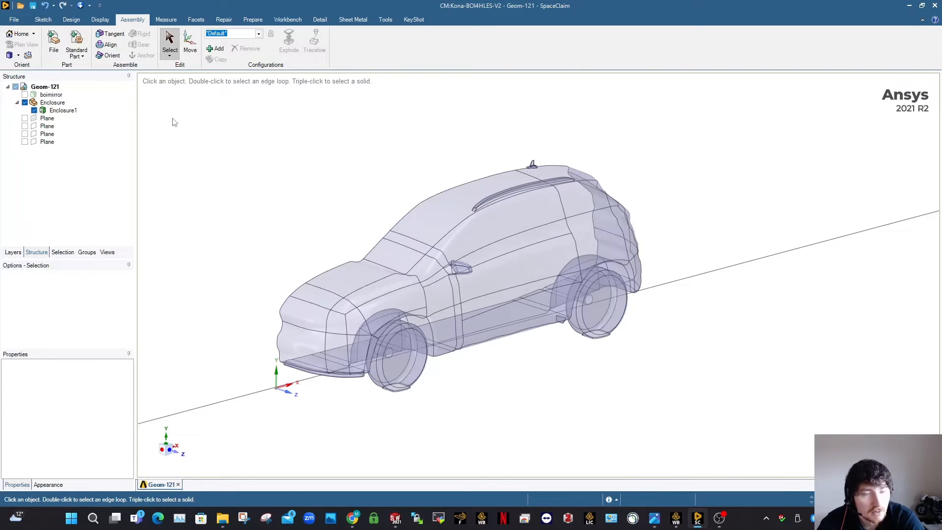
- Insert the Kona-OriginMoved-HLES part file into the assembly without repositioning it
{"action": "left_click", "coordinate": [56, 48]}
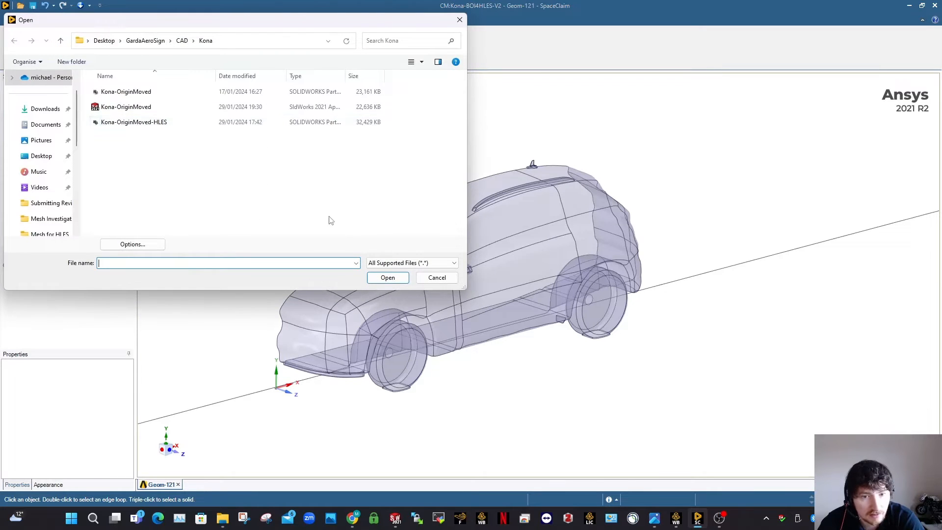
{"action": "left_click", "coordinate": [160, 124]}
{"action": "left_click", "coordinate": [388, 278]}
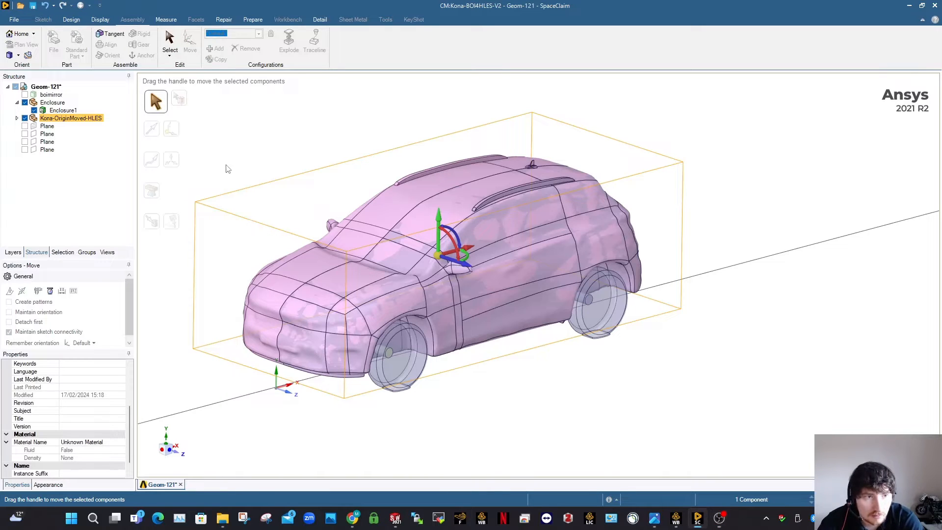
{"action": "left_click", "coordinate": [226, 165]}
{"action": "key", "text": "Escape"}
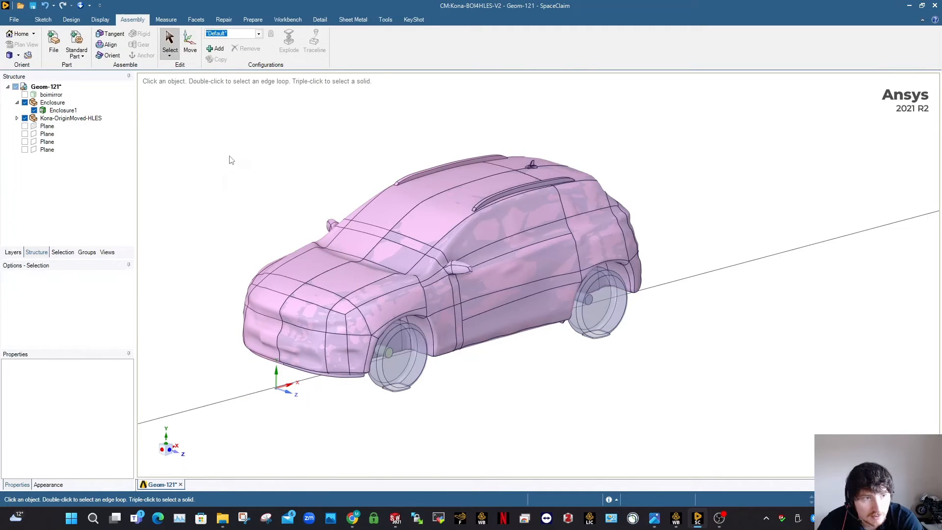
- Hide the Enclosure component, leaving only the inserted Kona-OriginMoved-HLES car bodies on display
{"action": "left_click", "coordinate": [17, 118]}
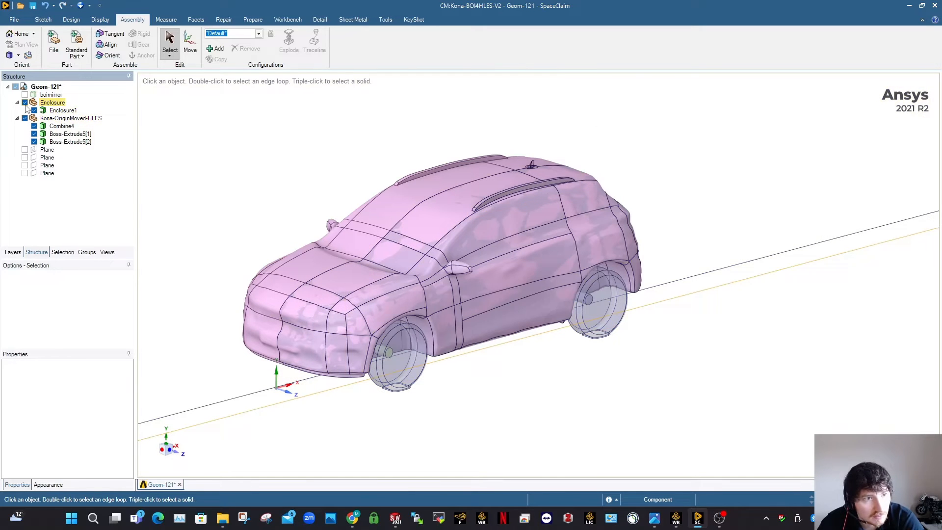
{"action": "left_click", "coordinate": [25, 102]}
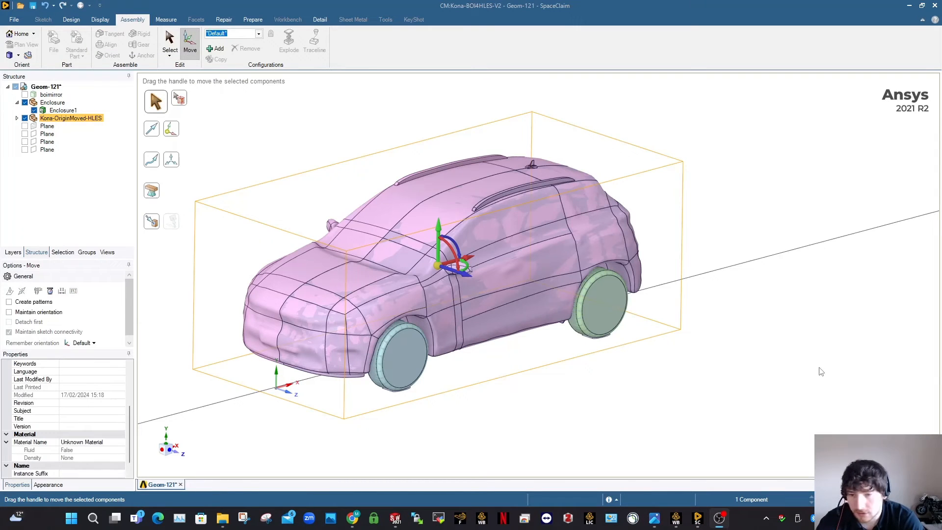
{"action": "key", "text": "Escape"}
{"action": "key", "text": "Escape"}
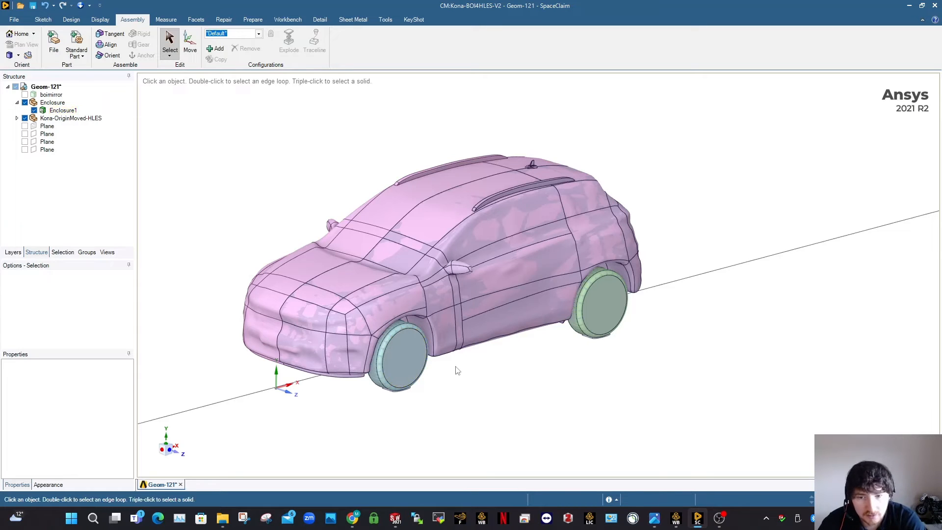
{"action": "left_click", "coordinate": [25, 102]}
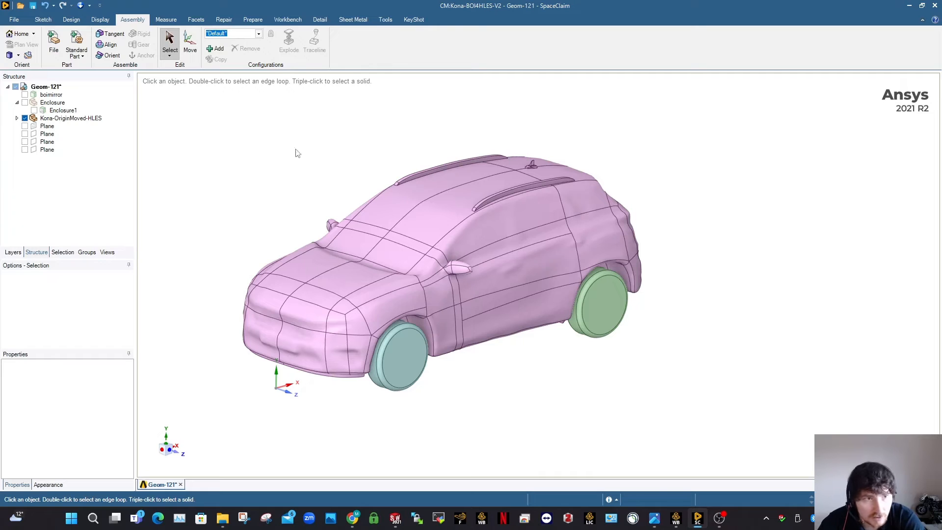
- Shell all seven bodies of the Kona-OriginMoved-HLES component to the outside with a 50 mm thickness
{"action": "left_click", "coordinate": [197, 20]}
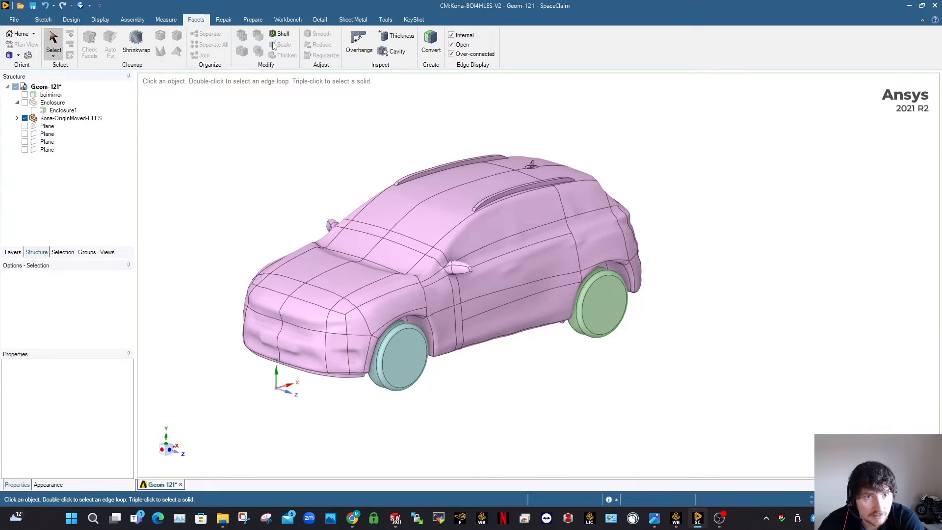
{"action": "scroll", "coordinate": [388, 260], "scroll_direction": "down", "scroll_amount": 3}
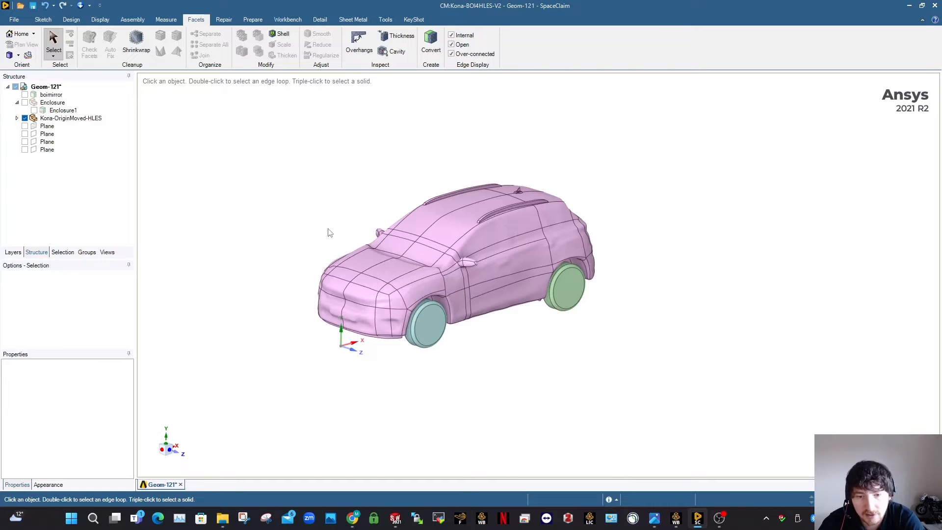
{"action": "scroll", "coordinate": [328, 232], "scroll_direction": "up", "scroll_amount": 2}
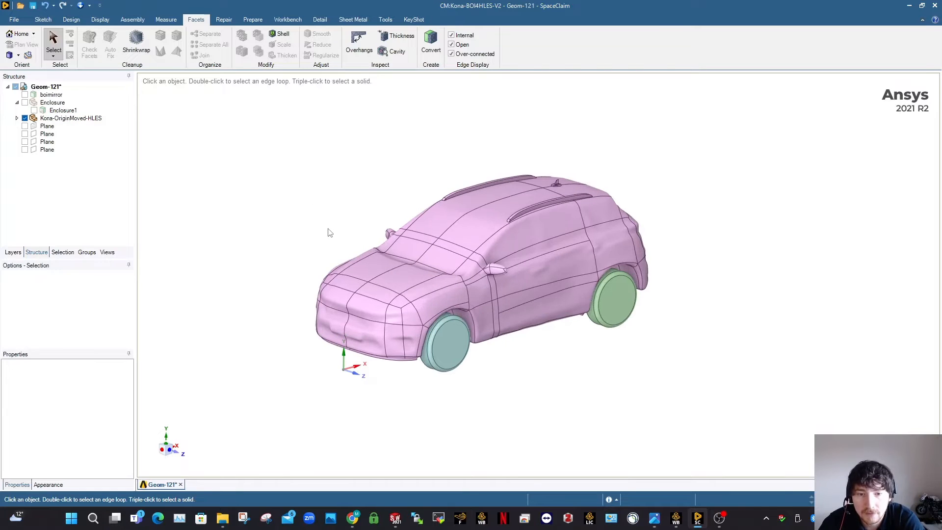
{"action": "left_click", "coordinate": [17, 118]}
{"action": "left_click", "coordinate": [58, 127]}
{"action": "left_click", "coordinate": [57, 143], "text": "ctrl"}
{"action": "left_click", "coordinate": [58, 150], "text": "ctrl"}
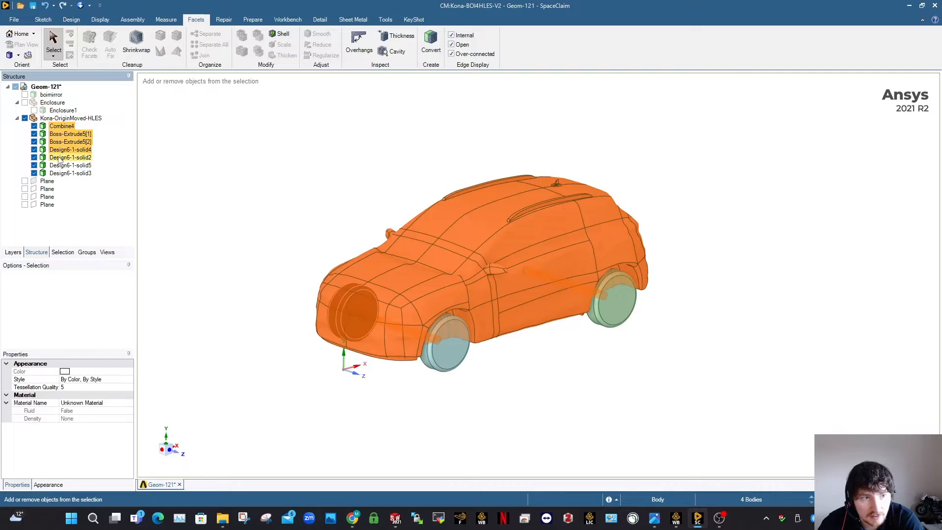
{"action": "left_click", "coordinate": [59, 158], "text": "ctrl"}
{"action": "left_click", "coordinate": [60, 165], "text": "ctrl"}
{"action": "left_click", "coordinate": [61, 174], "text": "ctrl"}
{"action": "left_click", "coordinate": [281, 34]}
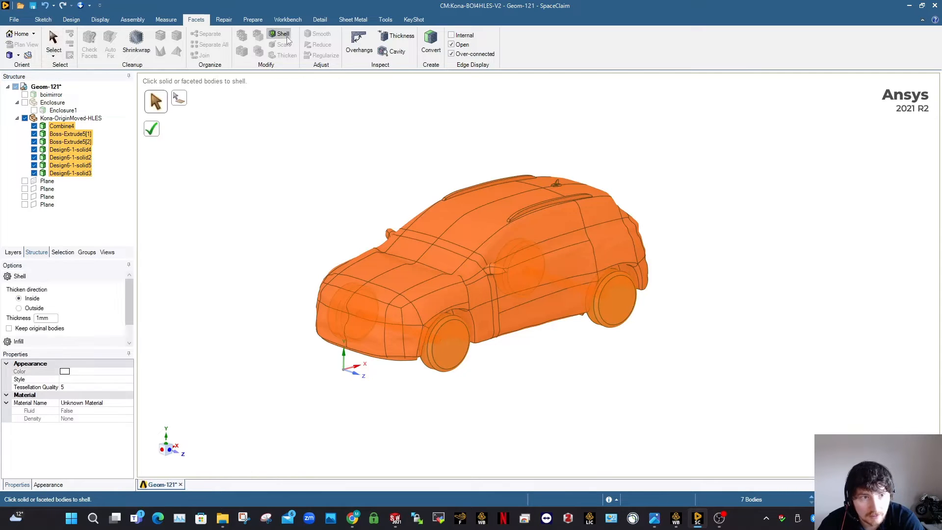
{"action": "left_click", "coordinate": [33, 308]}
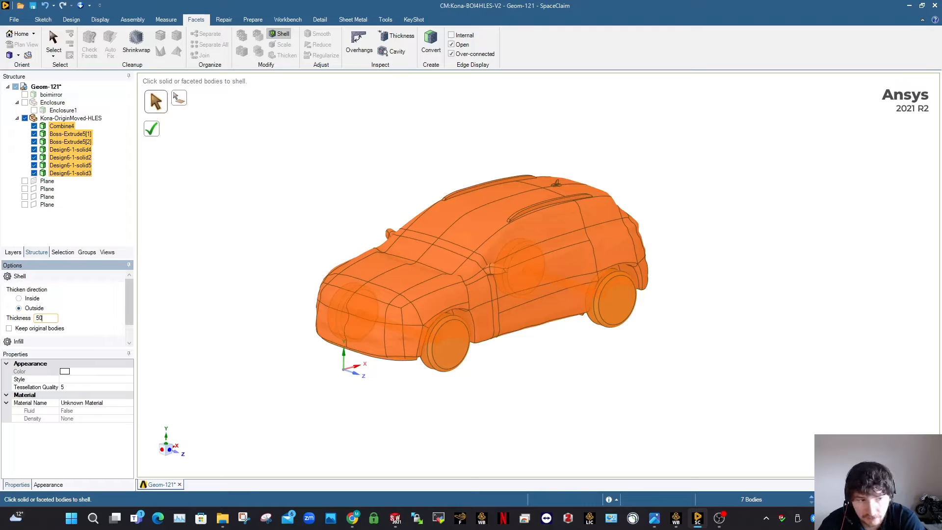
{"action": "type", "text": "50"}
{"action": "key", "text": "Return"}
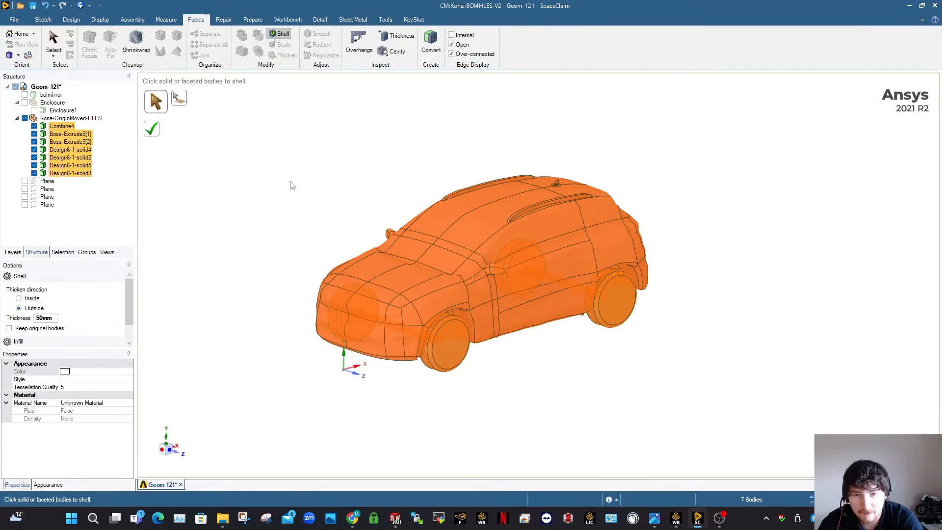
{"action": "left_click", "coordinate": [153, 132]}
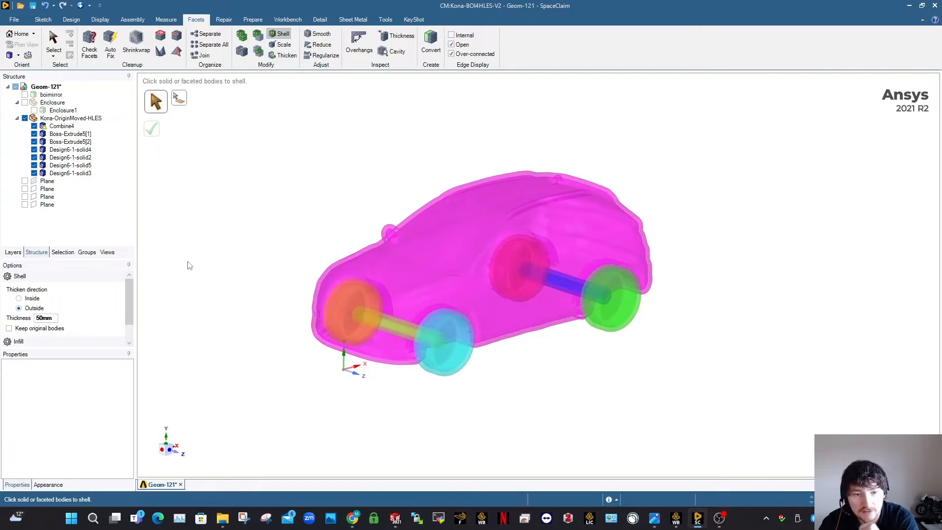
{"action": "key", "text": "Escape"}
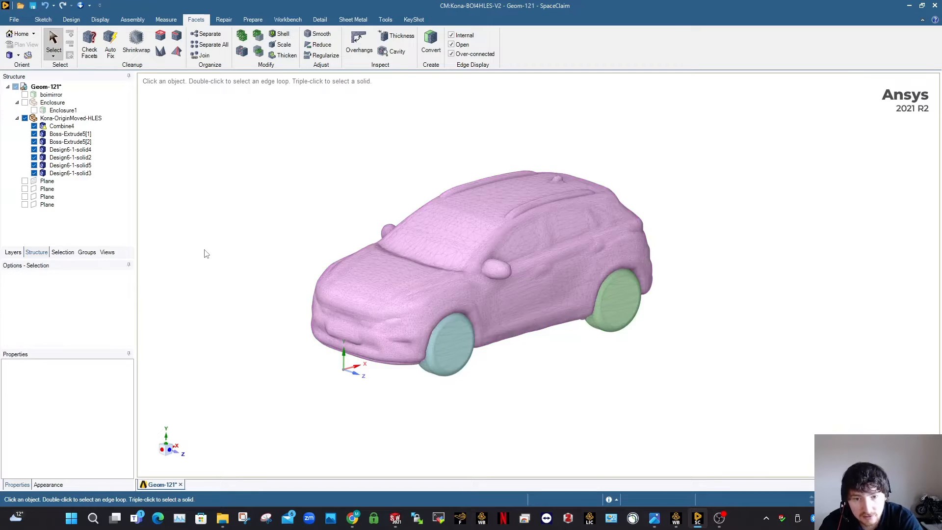
- Examine the shelled car from below, checking the gaps between the front wheels and their wheel arches
{"action": "left_click", "coordinate": [65, 126]}
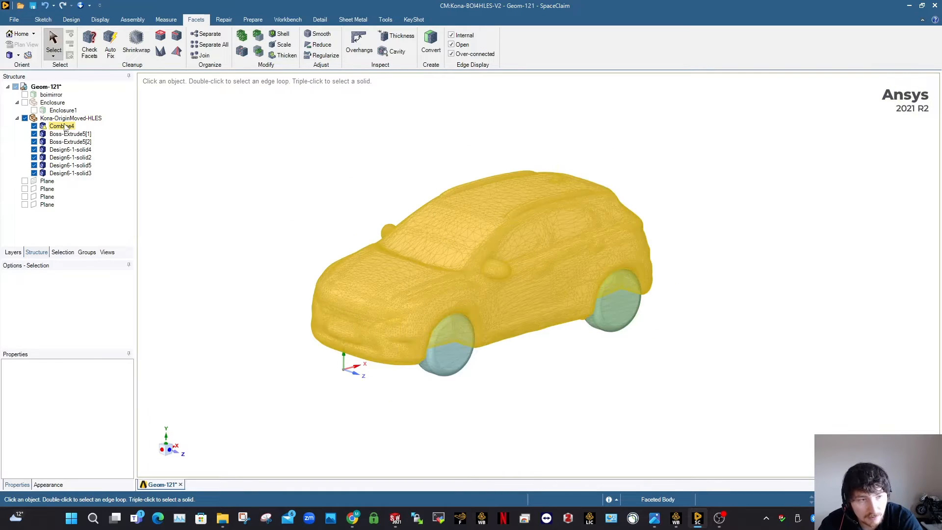
{"action": "left_click", "coordinate": [325, 181]}
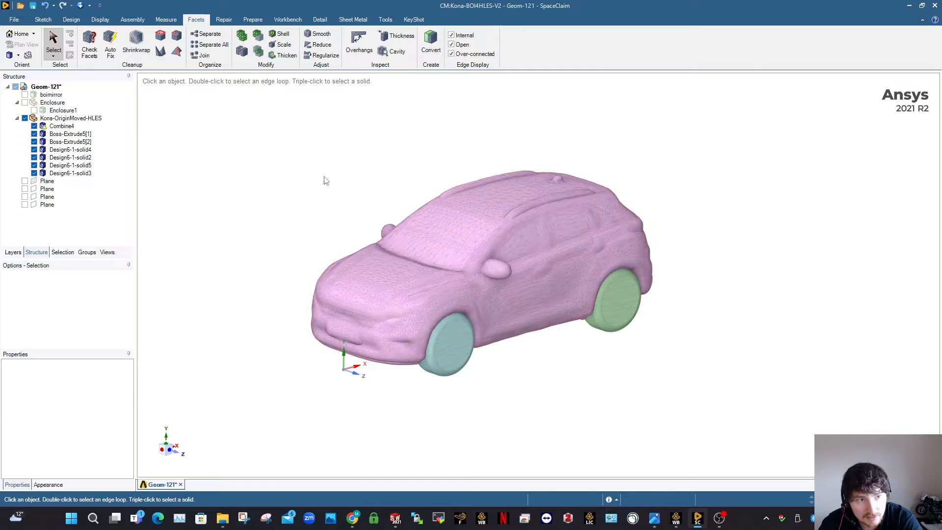
{"action": "middle_click_drag", "start_coordinate": [392, 375], "coordinate": [449, 162]}
{"action": "scroll", "coordinate": [420, 376], "scroll_direction": "down", "scroll_amount": 3}
{"action": "scroll", "coordinate": [441, 226], "scroll_direction": "up", "scroll_amount": 5}
{"action": "scroll", "coordinate": [450, 163], "scroll_direction": "up", "scroll_amount": 3}
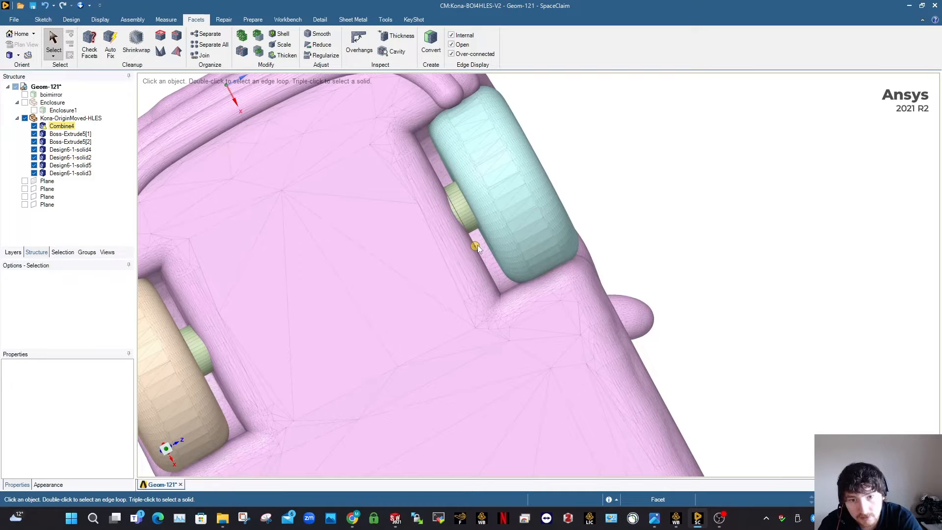
{"action": "scroll", "coordinate": [476, 246], "scroll_direction": "down", "scroll_amount": 3}
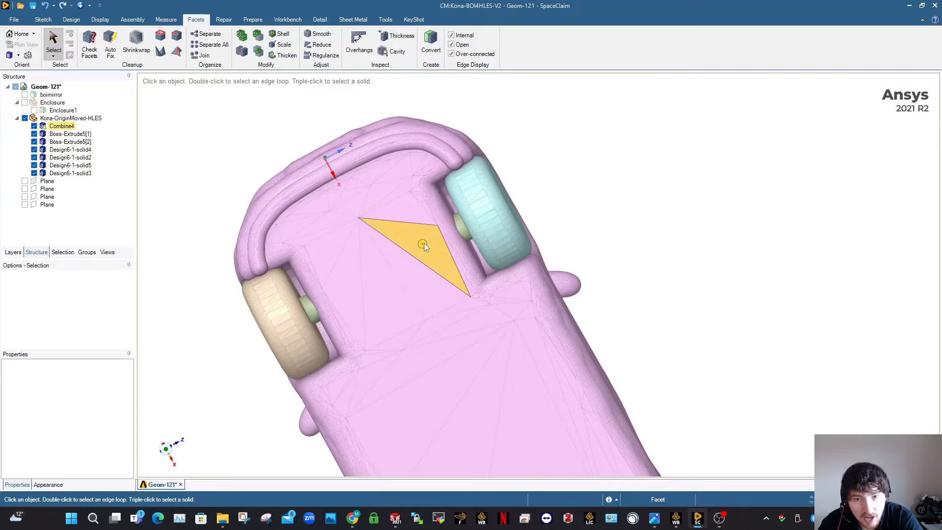
{"action": "middle_click_drag", "start_coordinate": [485, 212], "coordinate": [467, 253]}
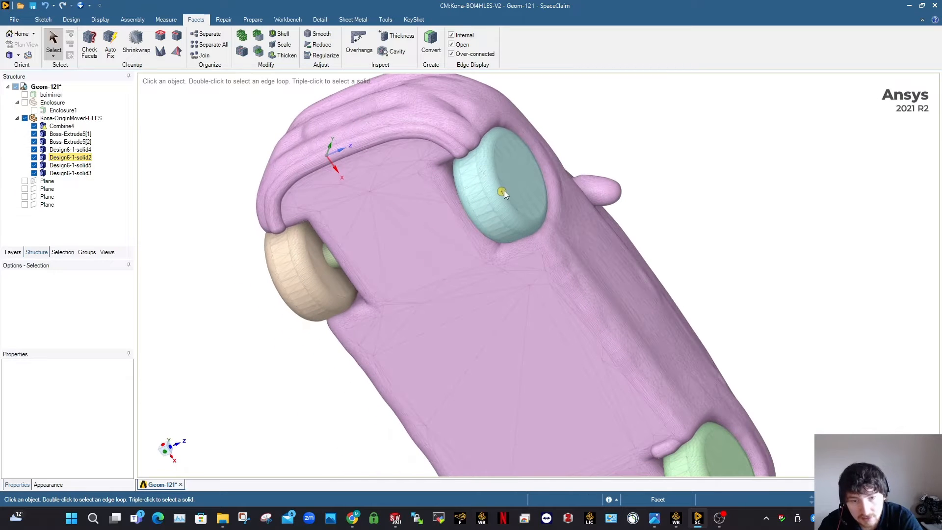
- Undo the 50 mm outside shell on the car and wheel bodies
{"action": "key", "text": "ctrl"}
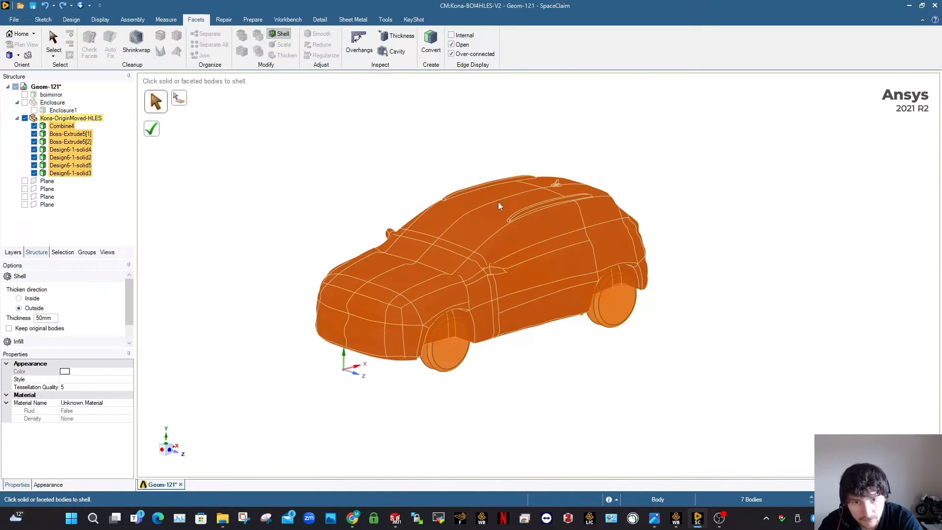
{"action": "middle_click_drag", "start_coordinate": [448, 351], "coordinate": [446, 343]}
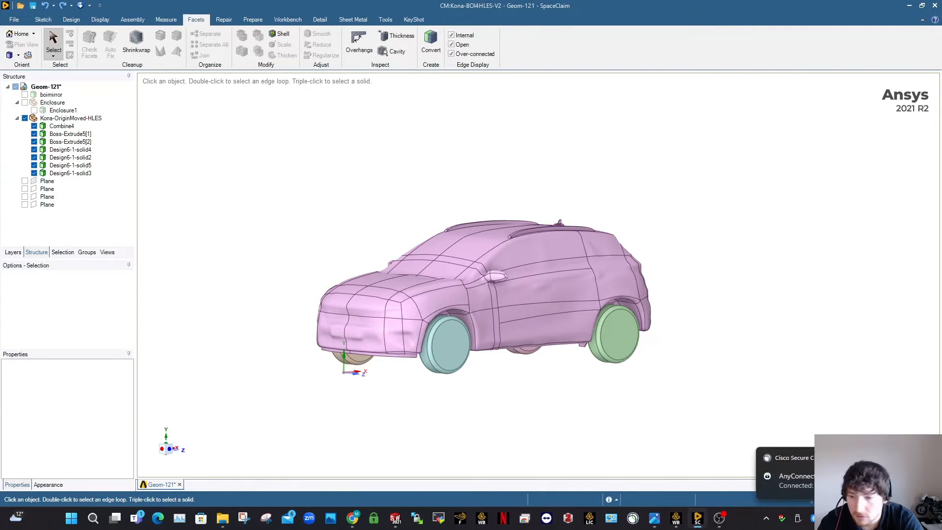
{"action": "left_click", "coordinate": [435, 342]}
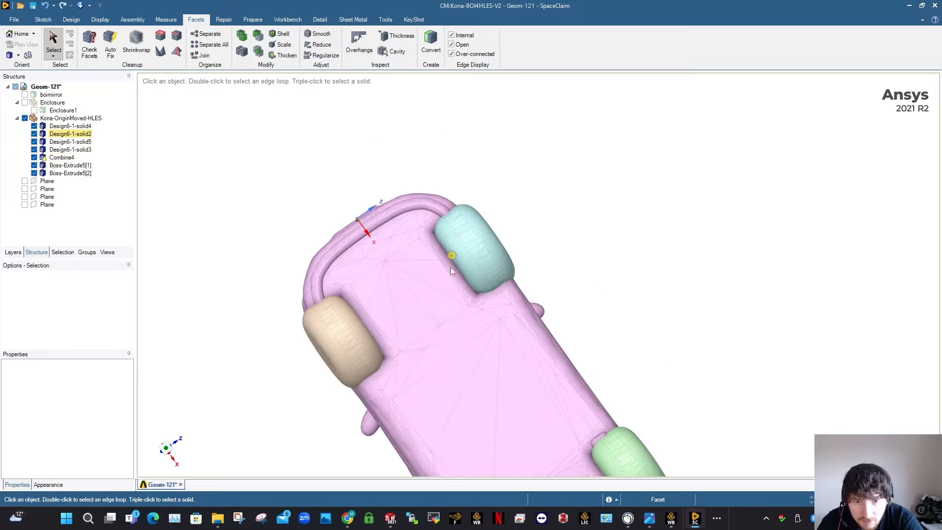
- Inspect the thickened wheel shells against the wheel arches on the underside of the car
{"action": "scroll", "coordinate": [470, 215], "scroll_direction": "up", "scroll_amount": 5}
{"action": "scroll", "coordinate": [500, 169], "scroll_direction": "up", "scroll_amount": 3}
{"action": "scroll", "coordinate": [502, 172], "scroll_direction": "down", "scroll_amount": 5}
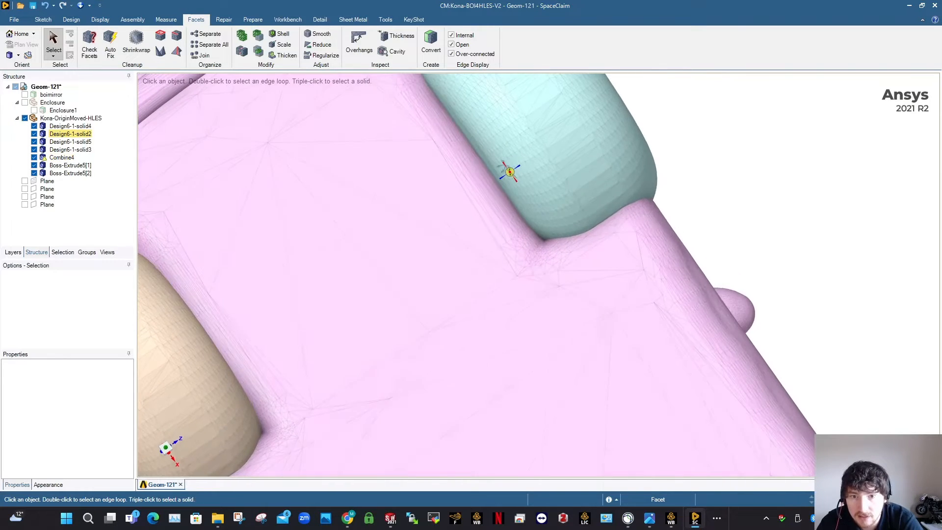
{"action": "scroll", "coordinate": [504, 146], "scroll_direction": "down", "scroll_amount": 6}
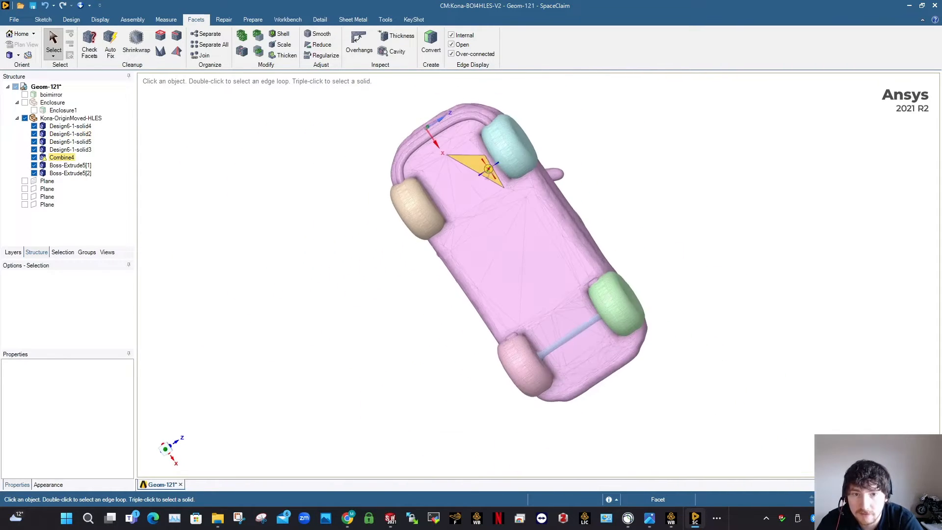
- Examine the front and rear wheels and the underside of the car from below
{"action": "middle_click_drag", "start_coordinate": [496, 162], "coordinate": [488, 210]}
{"action": "scroll", "coordinate": [486, 157], "scroll_direction": "up", "scroll_amount": 5}
{"action": "middle_click_drag", "start_coordinate": [486, 157], "coordinate": [502, 159]}
{"action": "scroll", "coordinate": [613, 271], "scroll_direction": "up", "scroll_amount": 3}
{"action": "middle_click_drag", "start_coordinate": [613, 272], "coordinate": [611, 273]}
{"action": "scroll", "coordinate": [612, 272], "scroll_direction": "down", "scroll_amount": 6}
{"action": "middle_click_drag", "start_coordinate": [581, 205], "coordinate": [517, 257]}
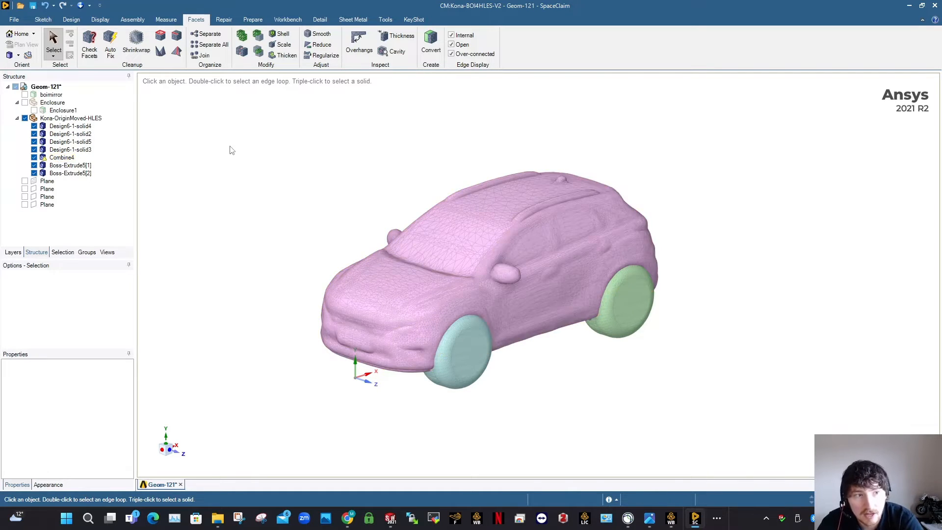
- Shrinkwrap all seven bodies of the Kona-OriginMoved-HLES component with a 50 mm gap size
{"action": "left_click", "coordinate": [70, 126]}
{"action": "left_click", "coordinate": [68, 142], "text": "ctrl"}
{"action": "left_click", "coordinate": [69, 134], "text": "ctrl"}
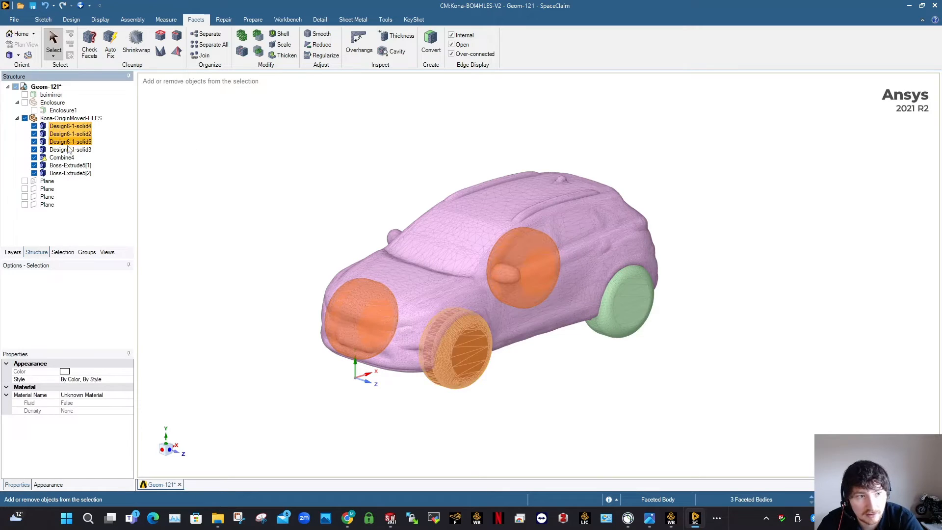
{"action": "left_click", "coordinate": [68, 150], "text": "ctrl"}
{"action": "left_click", "coordinate": [67, 158], "text": "ctrl"}
{"action": "left_click", "coordinate": [66, 174], "text": "ctrl"}
{"action": "left_click", "coordinate": [67, 166], "text": "ctrl"}
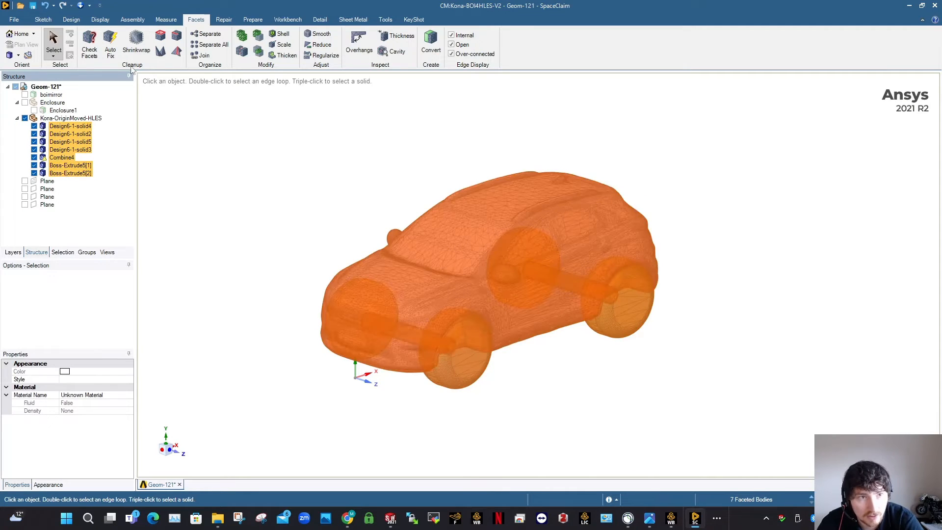
{"action": "left_click", "coordinate": [136, 44]}
{"action": "left_click", "coordinate": [65, 290]}
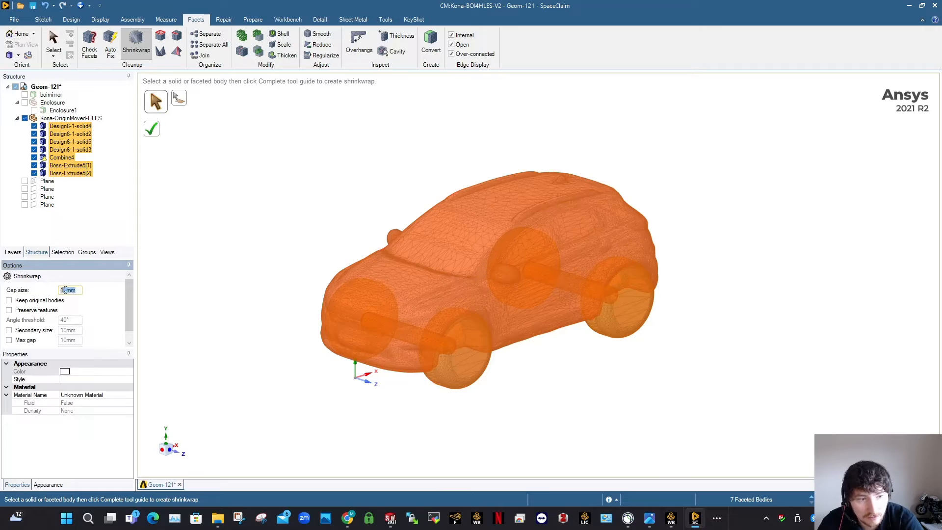
{"action": "type", "text": "50"}
{"action": "key", "text": "Return"}
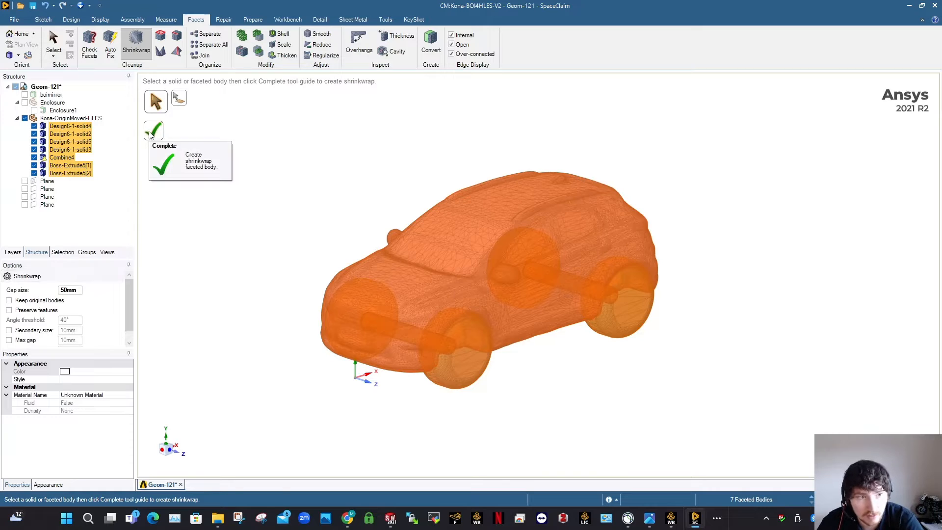
{"action": "left_click", "coordinate": [151, 133]}
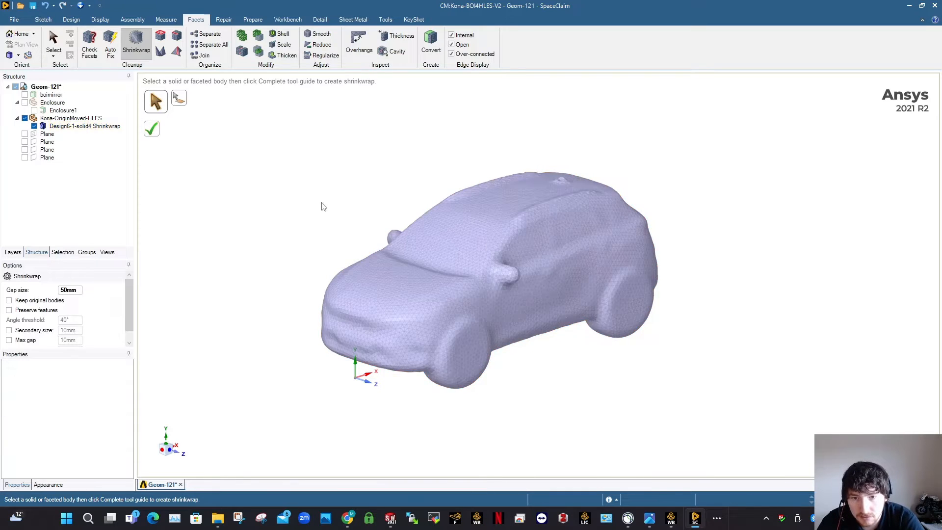
- Inspect the facets of the shrinkwrapped car along its side, mirror and rear
{"action": "key", "text": "Escape"}
{"action": "mouse_move", "coordinate": [560, 251]}
{"action": "middle_mouse_down"}
{"action": "mouse_move", "coordinate": [487, 297]}
{"action": "mouse_move", "coordinate": [415, 228]}
{"action": "mouse_move", "coordinate": [414, 238]}
{"action": "mouse_move", "coordinate": [485, 247]}
{"action": "mouse_move", "coordinate": [590, 401]}
{"action": "mouse_move", "coordinate": [540, 319]}
{"action": "mouse_move", "coordinate": [528, 364]}
{"action": "middle_mouse_up"}
{"action": "scroll", "coordinate": [528, 363], "scroll_direction": "down", "scroll_amount": 4}
{"action": "middle_click_drag", "start_coordinate": [556, 309], "coordinate": [481, 361], "text": "ctrl"}
{"action": "scroll", "coordinate": [519, 331], "scroll_direction": "up", "scroll_amount": 5}
{"action": "middle_click_drag", "start_coordinate": [519, 328], "coordinate": [499, 375]}
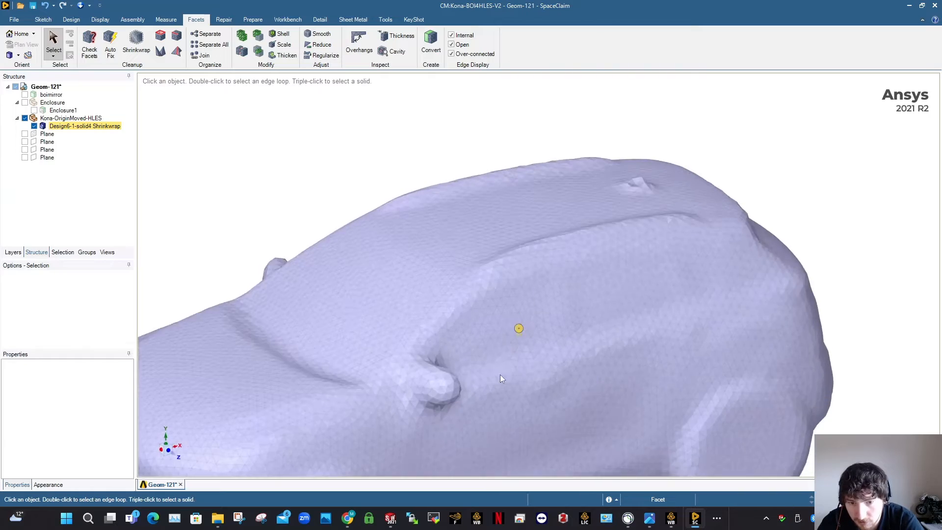
{"action": "scroll", "coordinate": [474, 385], "scroll_direction": "down", "scroll_amount": 3}
{"action": "scroll", "coordinate": [596, 311], "scroll_direction": "up", "scroll_amount": 2}
{"action": "middle_click_drag", "start_coordinate": [597, 312], "coordinate": [515, 306]}
{"action": "scroll", "coordinate": [420, 404], "scroll_direction": "up", "scroll_amount": 3}
{"action": "scroll", "coordinate": [680, 289], "scroll_direction": "down", "scroll_amount": 3}
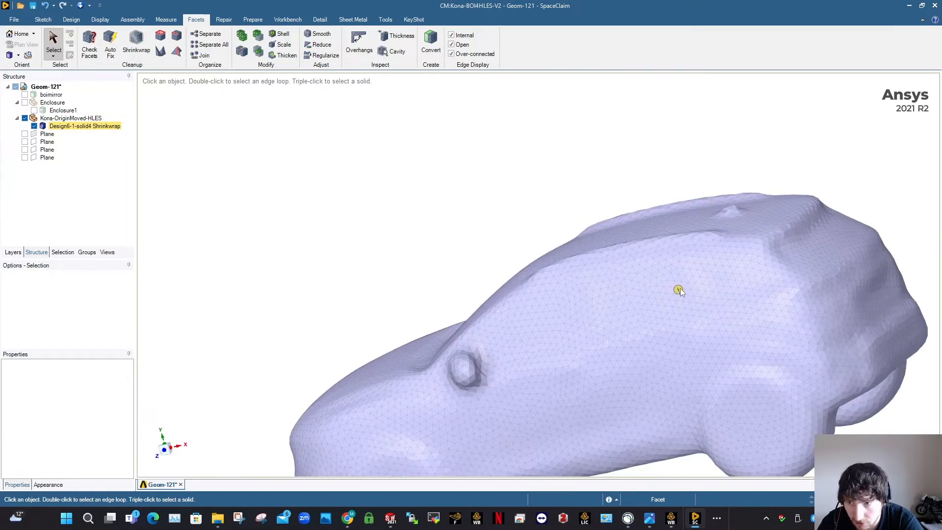
- Inspect the shrinkwrapped facets around the antenna on the car's roof up close
{"action": "middle_click_drag", "start_coordinate": [680, 290], "coordinate": [675, 326]}
{"action": "middle_click_drag", "start_coordinate": [746, 170], "coordinate": [776, 222], "text": "ctrl"}
{"action": "scroll", "coordinate": [751, 238], "scroll_direction": "up", "scroll_amount": 3}
{"action": "scroll", "coordinate": [736, 248], "scroll_direction": "up", "scroll_amount": 3}
{"action": "scroll", "coordinate": [746, 244], "scroll_direction": "up", "scroll_amount": 2}
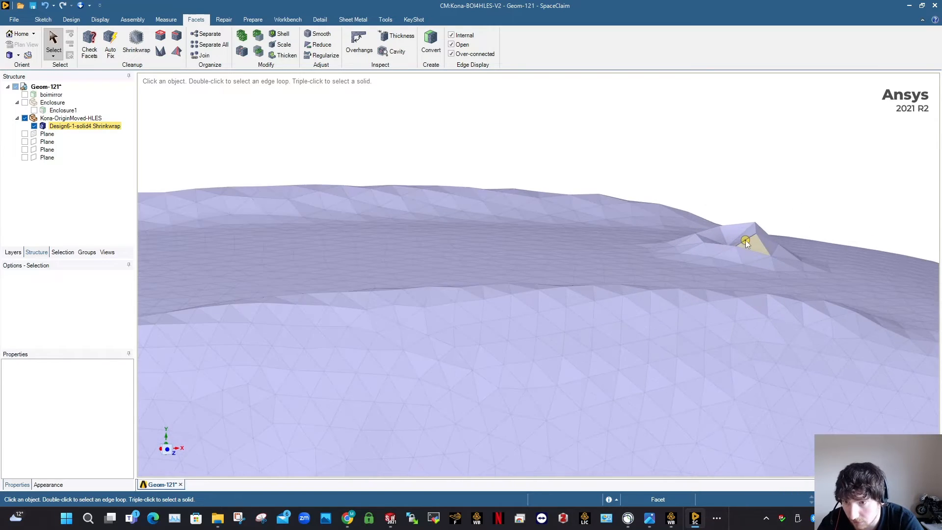
{"action": "scroll", "coordinate": [738, 245], "scroll_direction": "up", "scroll_amount": 5}
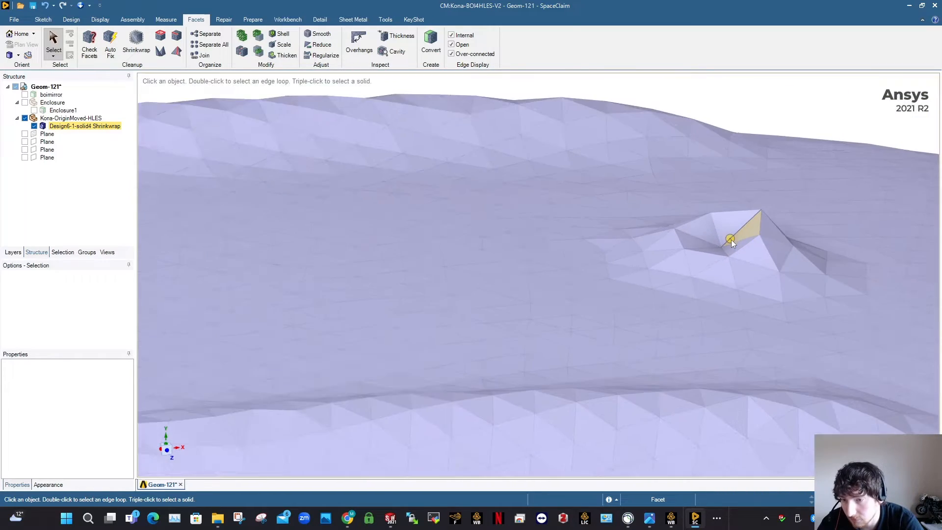
{"action": "scroll", "coordinate": [731, 240], "scroll_direction": "down", "scroll_amount": 8}
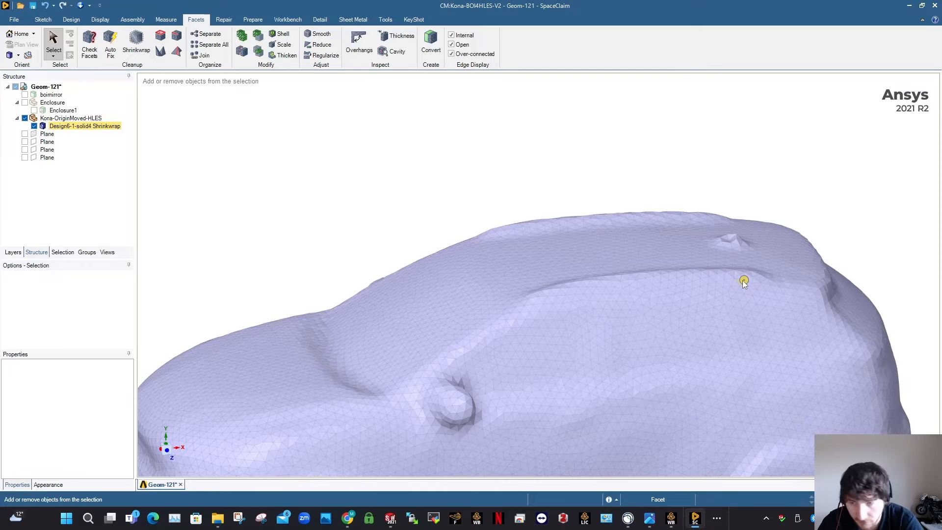
- Undo the shrinkwrap and wrap the same seven bodies with a 45 mm gap size
{"action": "key", "text": "ctrl+z"}
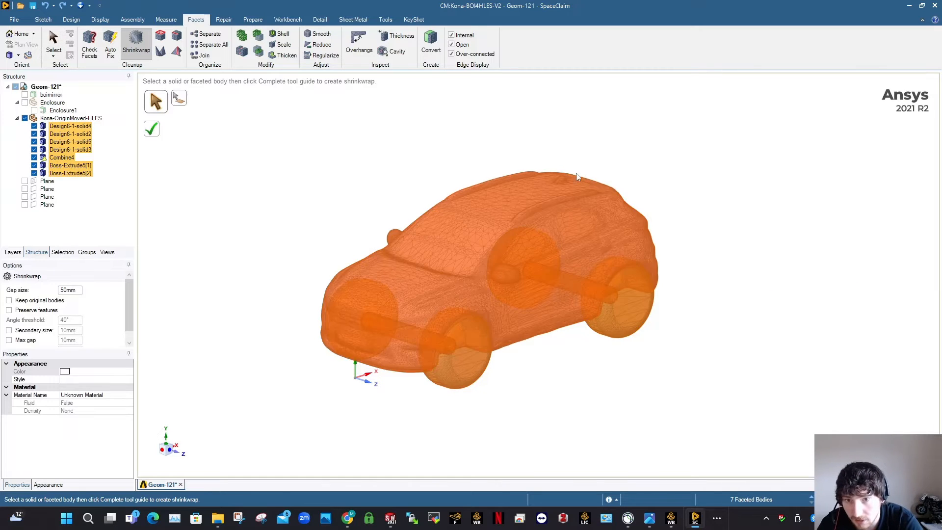
{"action": "double_click", "coordinate": [65, 290]}
{"action": "type", "text": "4"}
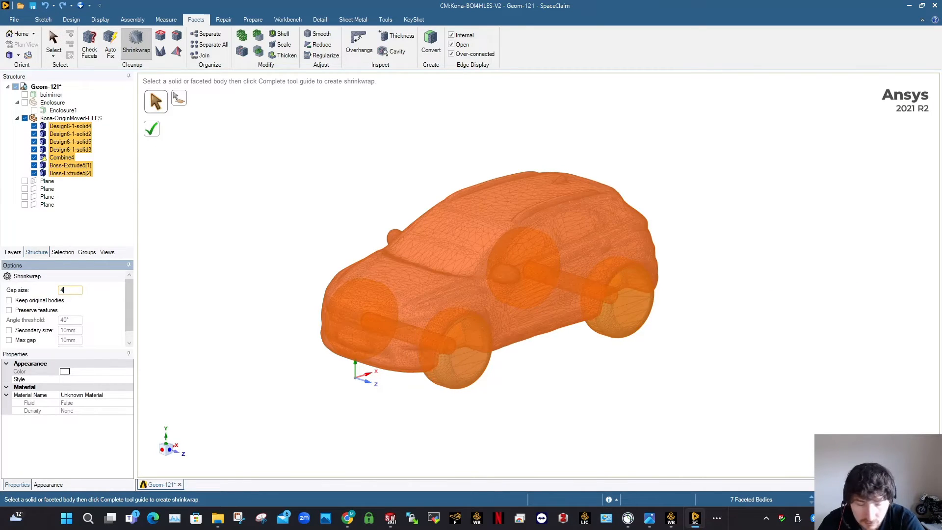
{"action": "type", "text": "5"}
{"action": "key", "text": "Return"}
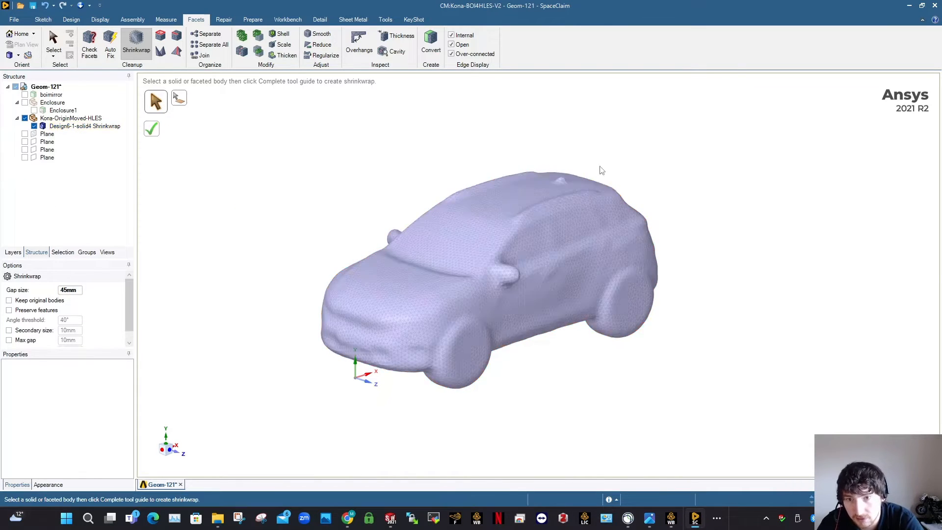
- Inspect the 45 mm shrinkwrap at the roof antenna and around the front wheels on the underside
{"action": "left_click", "coordinate": [569, 178]}
{"action": "scroll", "coordinate": [569, 178], "scroll_direction": "up", "scroll_amount": 10}
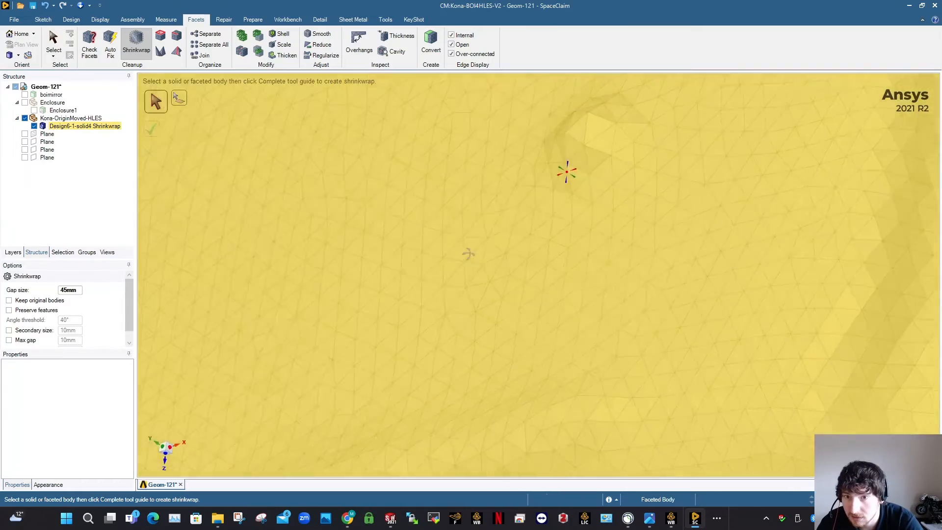
{"action": "scroll", "coordinate": [567, 172], "scroll_direction": "down", "scroll_amount": 10}
{"action": "left_click", "coordinate": [390, 137]}
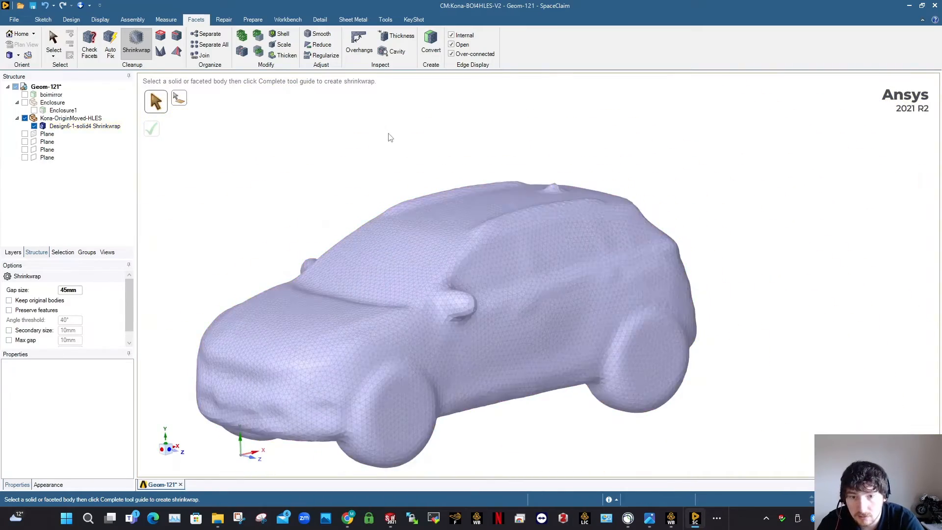
{"action": "scroll", "coordinate": [506, 249], "scroll_direction": "down", "scroll_amount": 3}
{"action": "middle_click_drag", "start_coordinate": [506, 248], "coordinate": [523, 204]}
{"action": "middle_click_drag", "start_coordinate": [461, 292], "coordinate": [419, 246]}
{"action": "scroll", "coordinate": [393, 369], "scroll_direction": "up", "scroll_amount": 4}
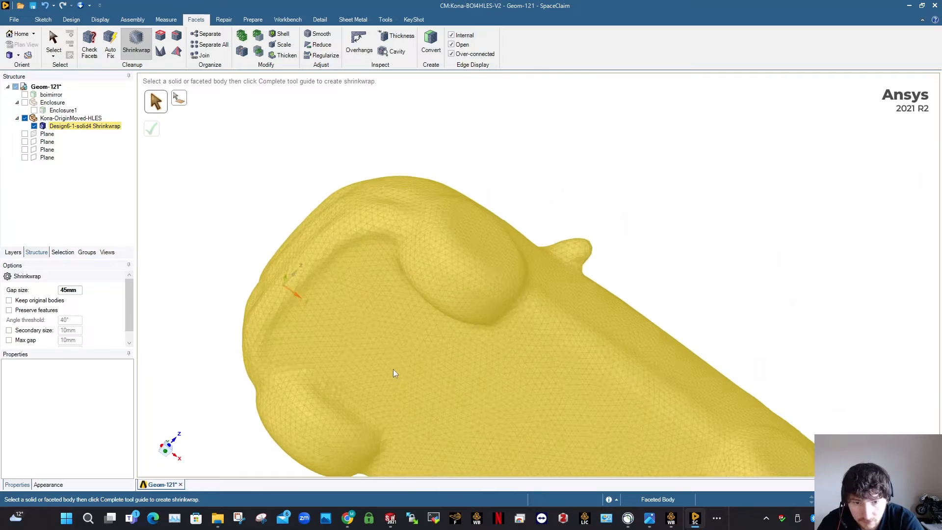
{"action": "middle_click_drag", "start_coordinate": [410, 317], "coordinate": [418, 376]}
{"action": "middle_click_drag", "start_coordinate": [438, 294], "coordinate": [444, 238]}
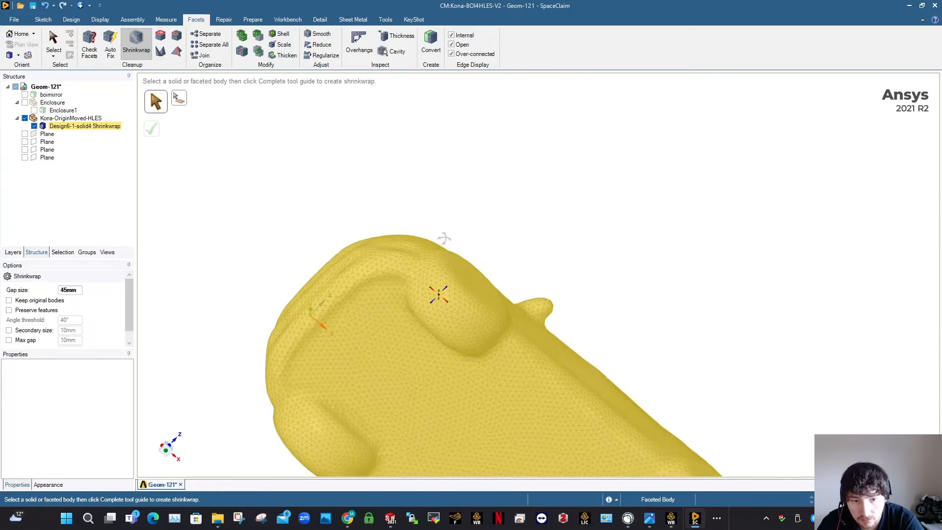
{"action": "key", "text": "h"}
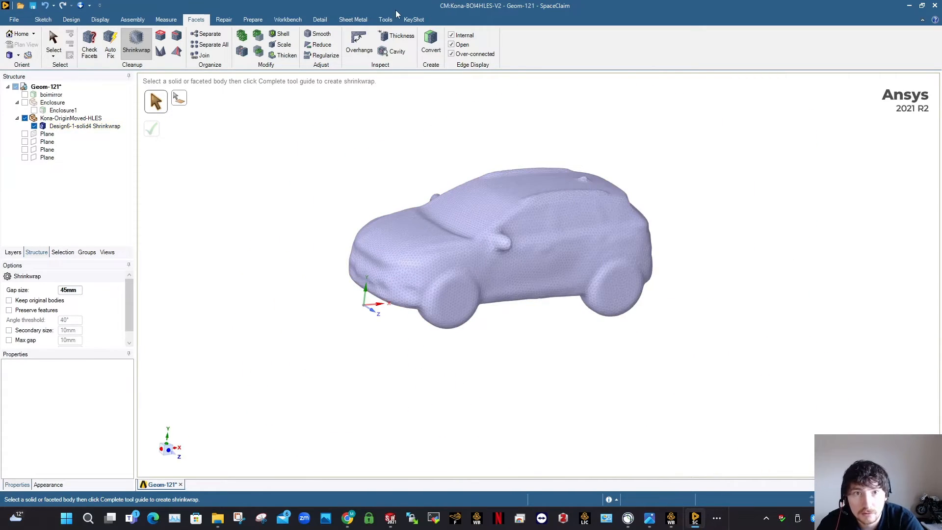
{"action": "middle_click_drag", "start_coordinate": [515, 221], "coordinate": [475, 254]}
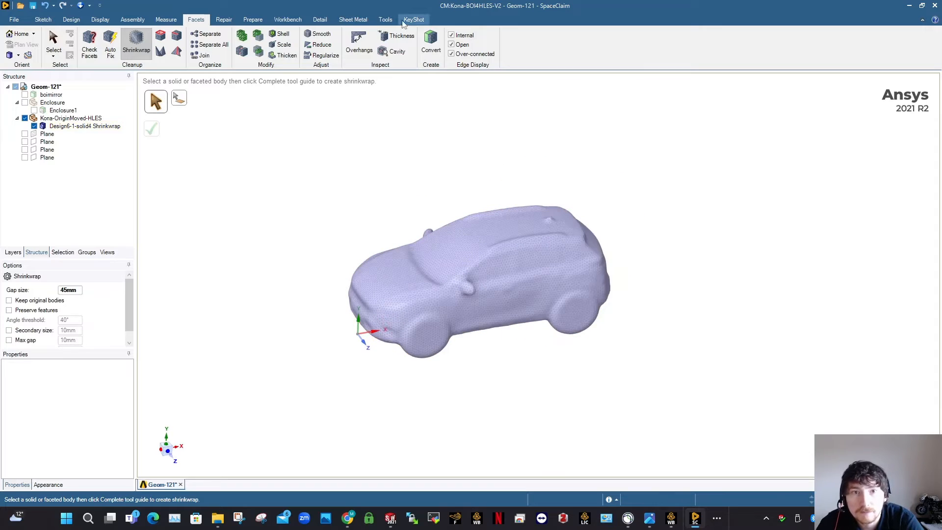
- Convert the shrinkwrapped car body into smooth surface patches with Auto Skin
{"action": "left_click", "coordinate": [387, 21]}
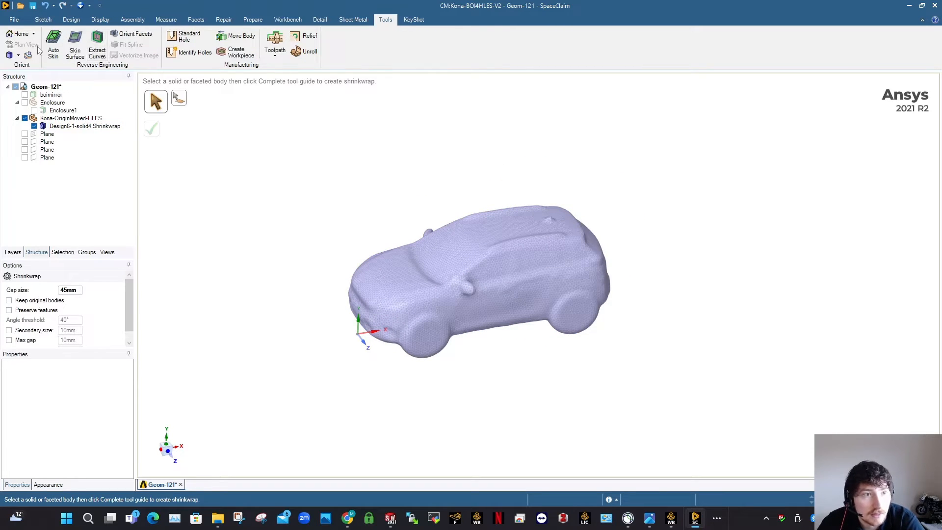
{"action": "left_click", "coordinate": [53, 49]}
{"action": "left_click", "coordinate": [428, 261]}
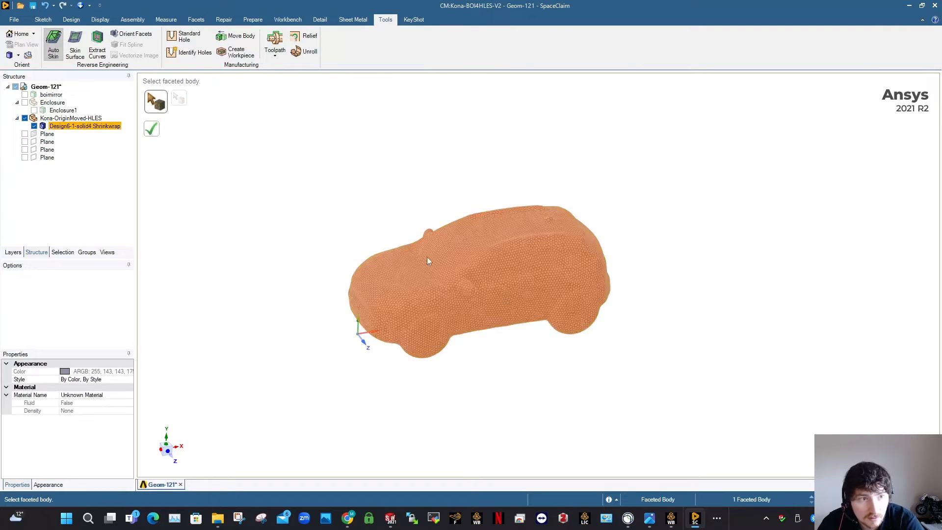
{"action": "left_click", "coordinate": [154, 130]}
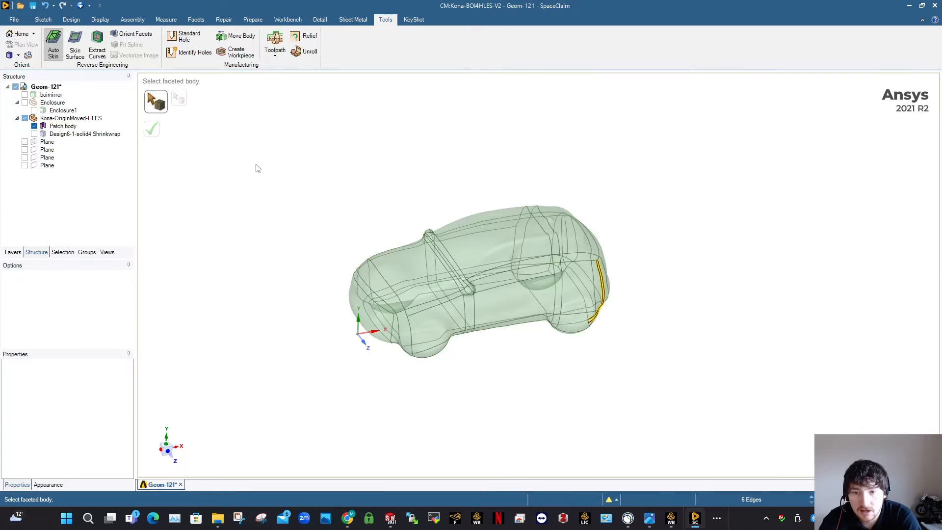
- Examine the highlighted strip beside the rear wheel of the skinned car and leave Auto Skin
{"action": "scroll", "coordinate": [543, 320], "scroll_direction": "up", "scroll_amount": 4}
{"action": "middle_click_drag", "start_coordinate": [547, 294], "coordinate": [520, 246]}
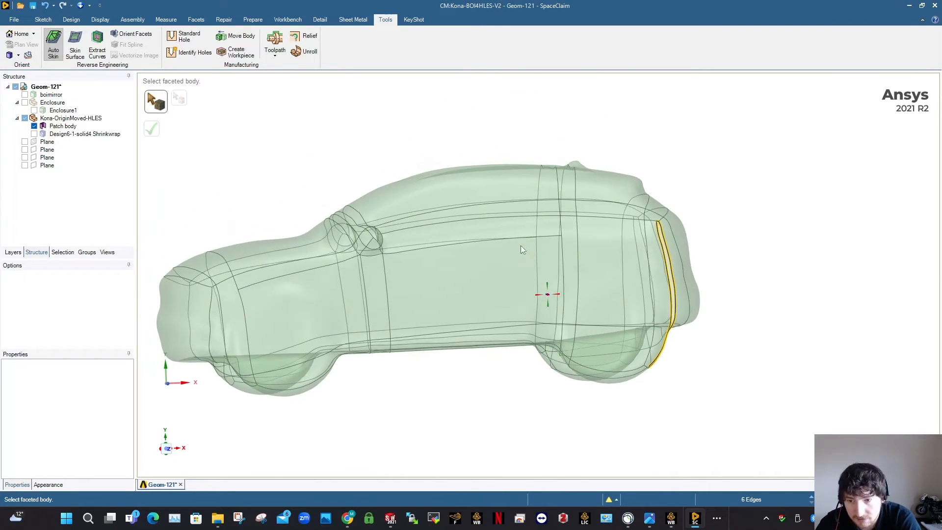
{"action": "middle_click_drag", "start_coordinate": [640, 319], "coordinate": [551, 287]}
{"action": "scroll", "coordinate": [717, 330], "scroll_direction": "up", "scroll_amount": 2}
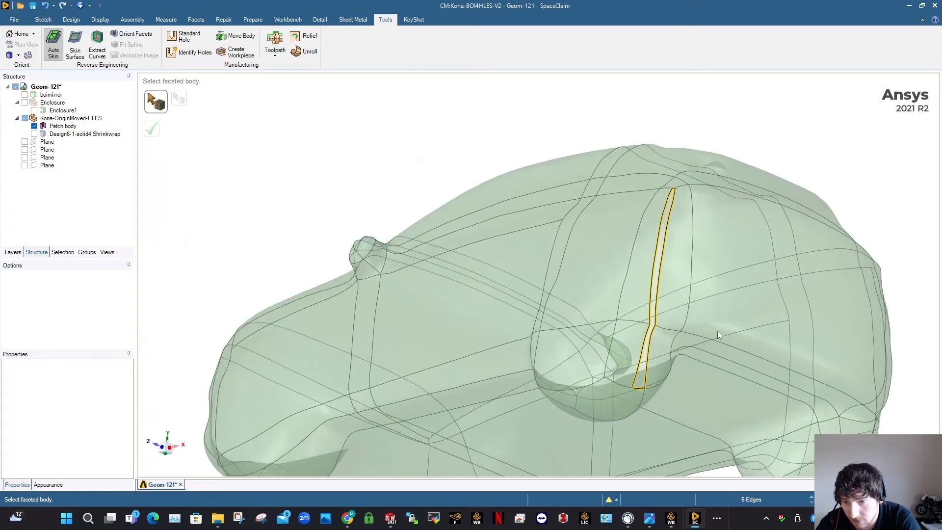
{"action": "middle_click_drag", "start_coordinate": [717, 331], "coordinate": [707, 313]}
{"action": "scroll", "coordinate": [706, 322], "scroll_direction": "down", "scroll_amount": 4}
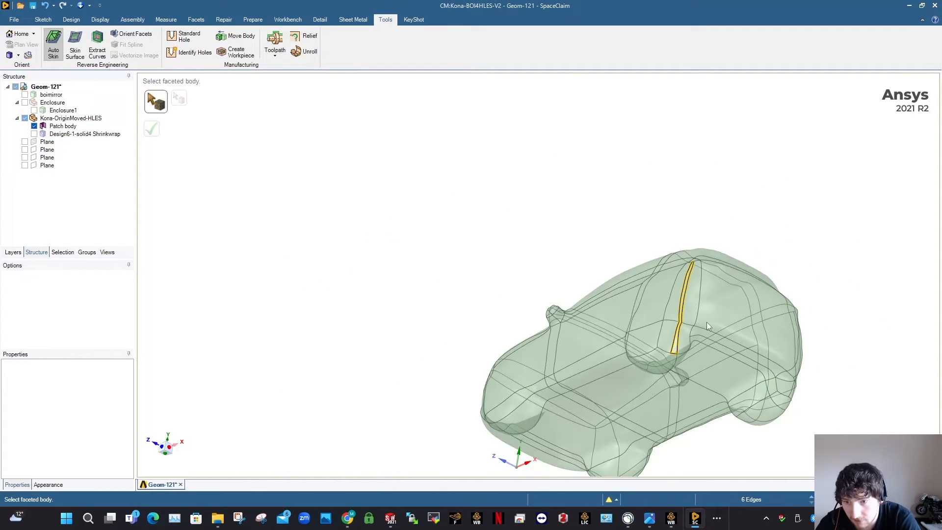
{"action": "left_click", "coordinate": [260, 177]}
{"action": "key", "text": "Escape"}
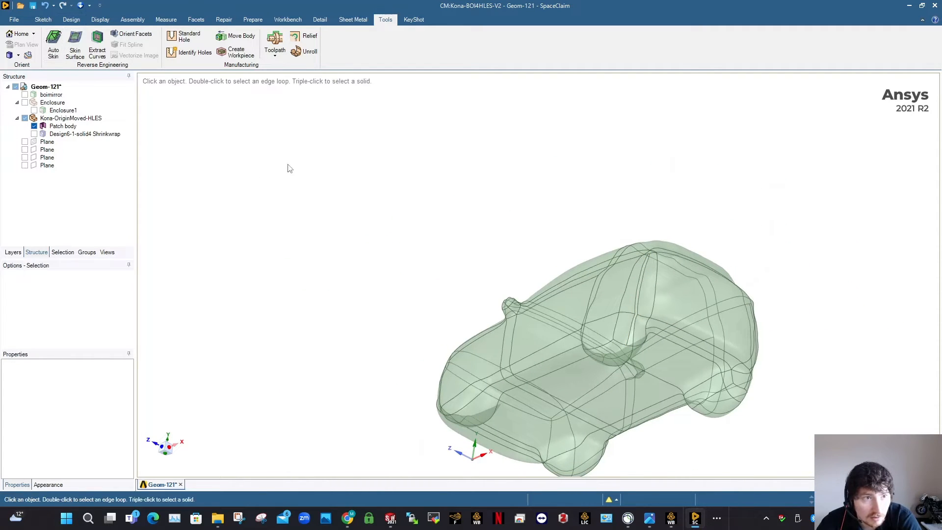
- Search the skinned car for missing faces and try to patch the open strip near the rear wheel
{"action": "left_click", "coordinate": [71, 20]}
{"action": "left_click", "coordinate": [224, 20]}
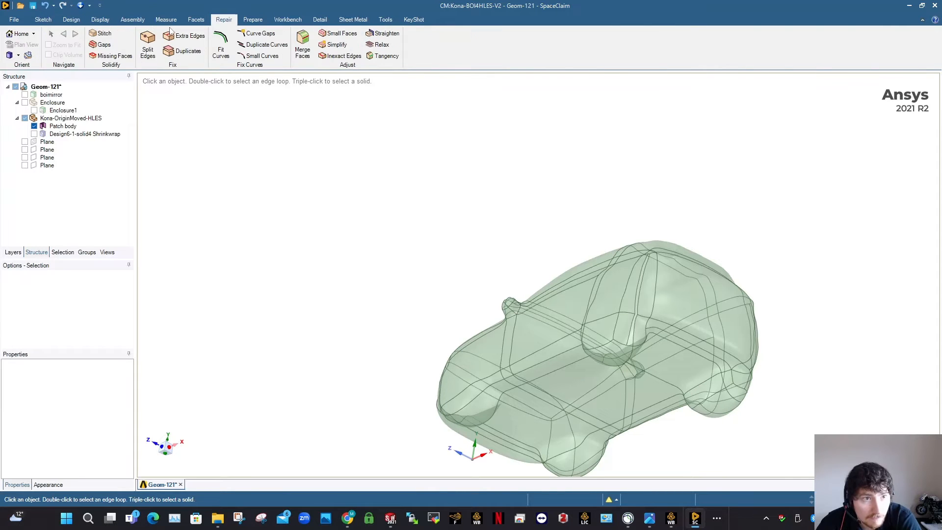
{"action": "left_click", "coordinate": [111, 55]}
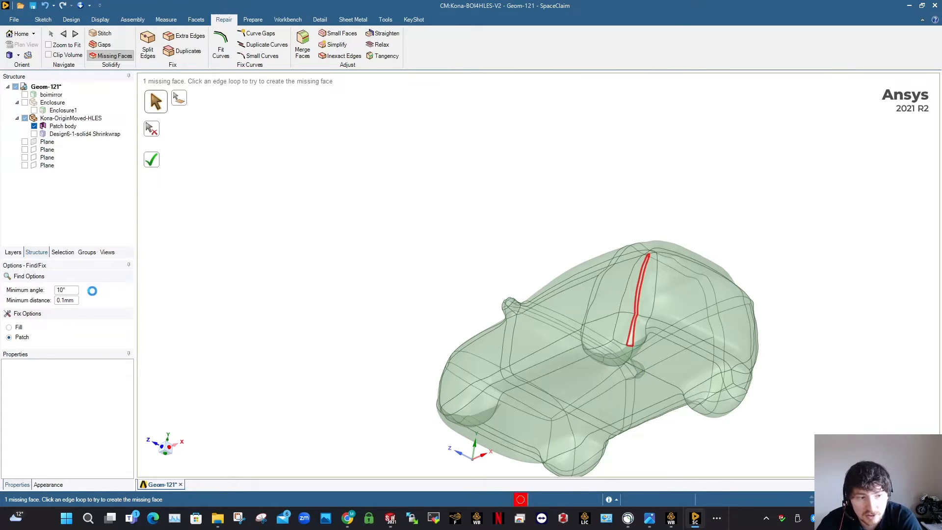
{"action": "middle_click_drag", "start_coordinate": [632, 323], "coordinate": [480, 297], "text": "shift"}
{"action": "scroll", "coordinate": [463, 280], "scroll_direction": "up", "scroll_amount": 8}
{"action": "scroll", "coordinate": [480, 296], "scroll_direction": "down", "scroll_amount": 5}
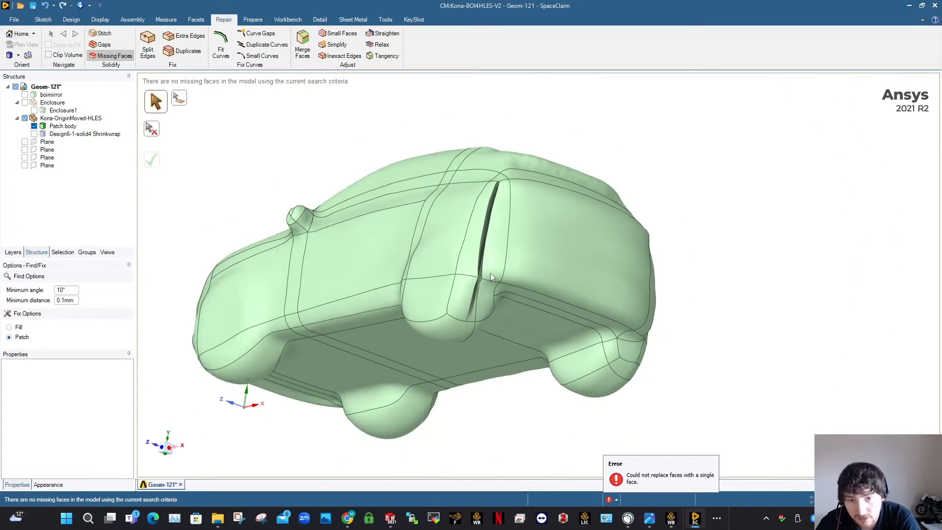
{"action": "scroll", "coordinate": [480, 269], "scroll_direction": "up", "scroll_amount": 3}
- Revert to the seven original car and wheel bodies and shrinkwrap them with a 55 mm gap size
{"action": "key", "text": "ctrl+z"}
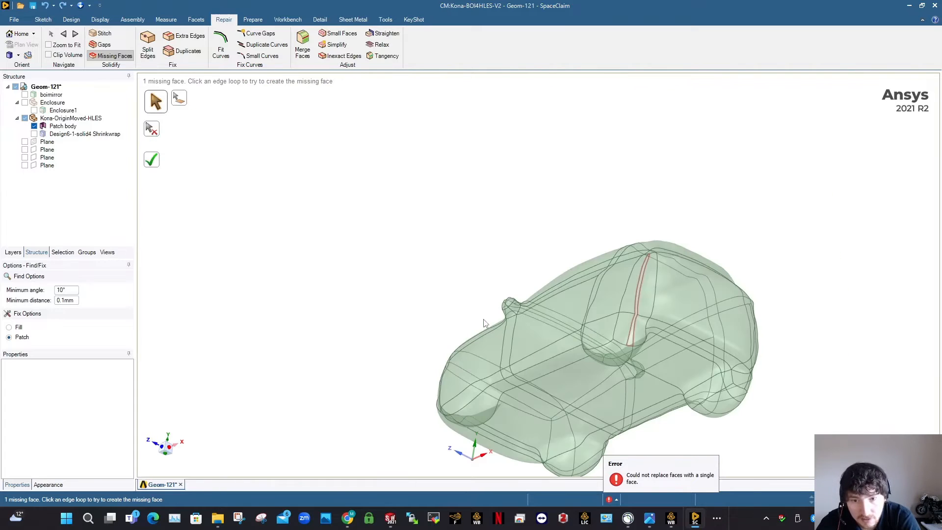
{"action": "key", "text": "ctrl+z"}
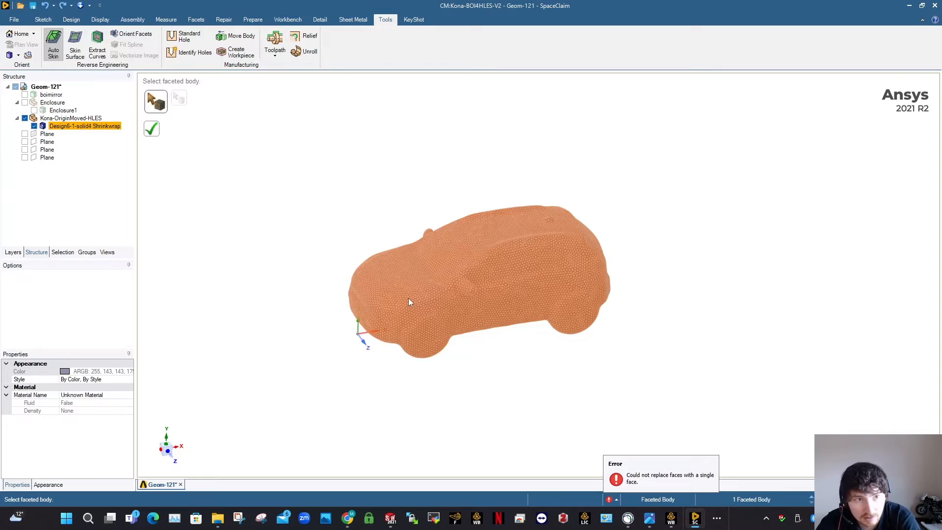
{"action": "key", "text": "ctrl+z"}
{"action": "double_click", "coordinate": [72, 291]}
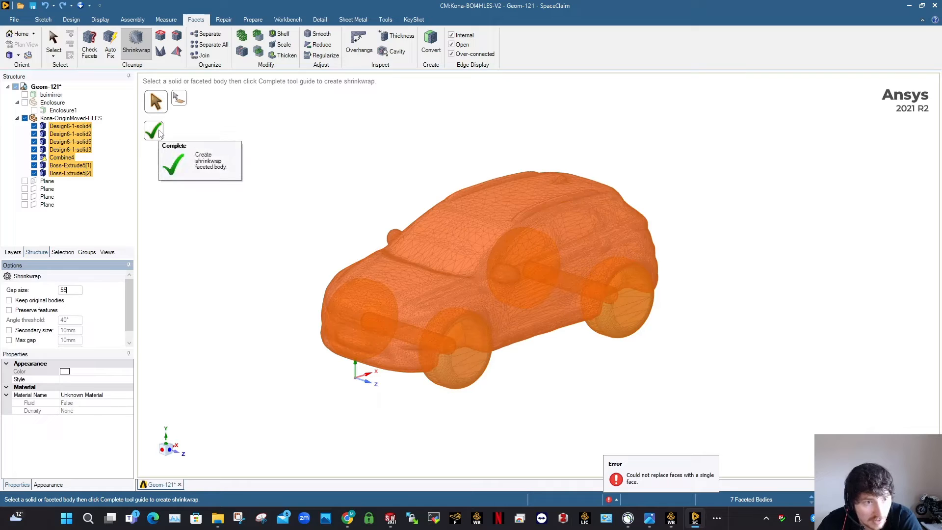
{"action": "left_click", "coordinate": [160, 133]}
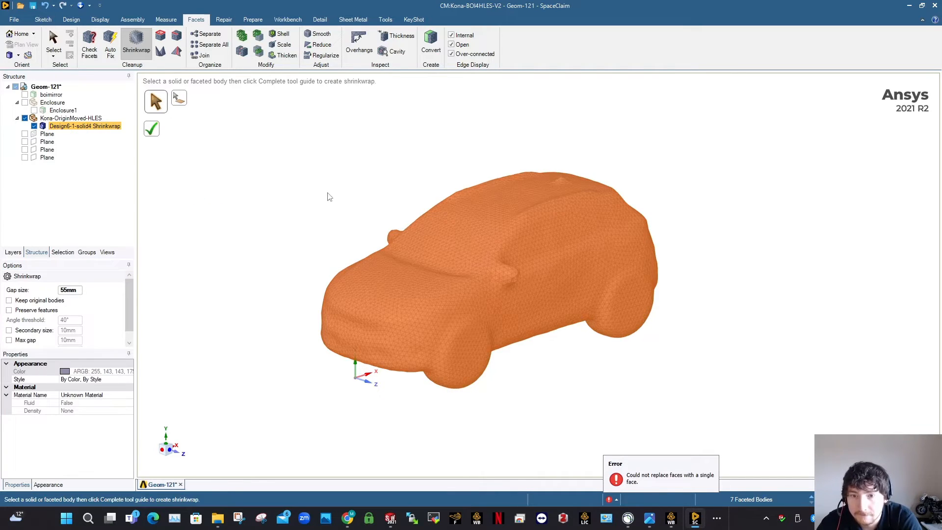
- Leave Shrinkwrap and inspect the 55 mm wrapped car from the side, underside and roof
{"action": "key", "text": "Escape"}
{"action": "key", "text": "Escape"}
{"action": "scroll", "coordinate": [530, 275], "scroll_direction": "up", "scroll_amount": 2}
{"action": "middle_click_drag", "start_coordinate": [521, 238], "coordinate": [513, 161]}
{"action": "middle_click_drag", "start_coordinate": [532, 336], "coordinate": [545, 370]}
{"action": "scroll", "coordinate": [545, 370], "scroll_direction": "down", "scroll_amount": 2}
{"action": "middle_click_drag", "start_coordinate": [564, 288], "coordinate": [466, 394]}
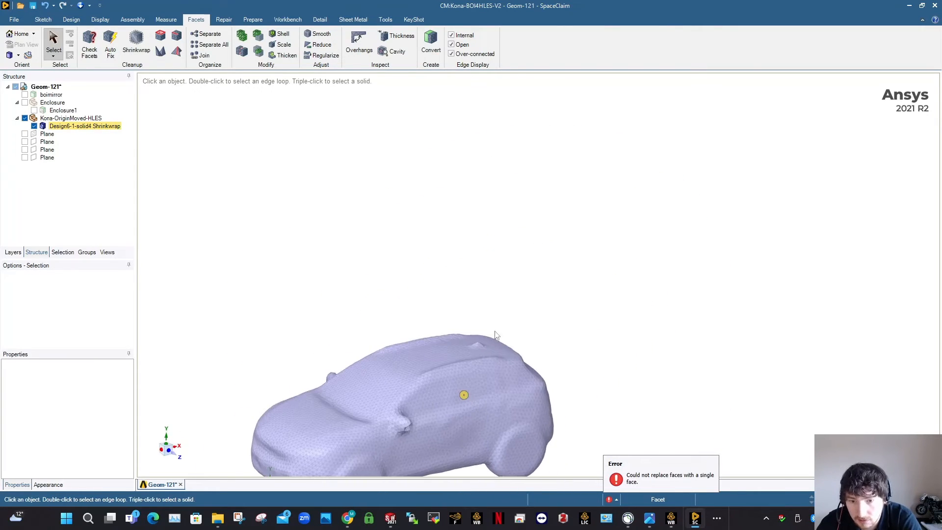
- Smooth the five facets at the tip of the small bump on the rear roof, using Flatten Peaks with a 60° angle threshold
{"action": "scroll", "coordinate": [496, 336], "scroll_direction": "up", "scroll_amount": 6}
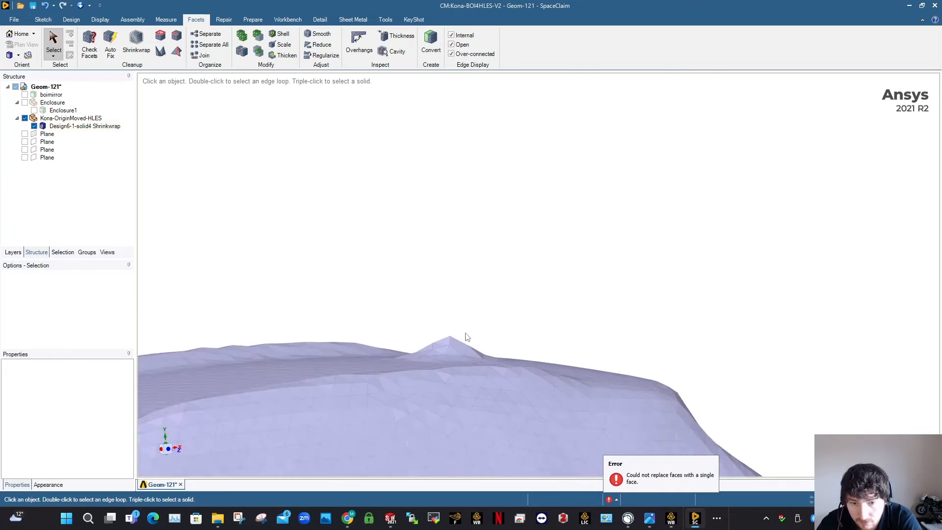
{"action": "left_click", "coordinate": [452, 349]}
{"action": "middle_click_drag", "start_coordinate": [451, 350], "coordinate": [444, 399]}
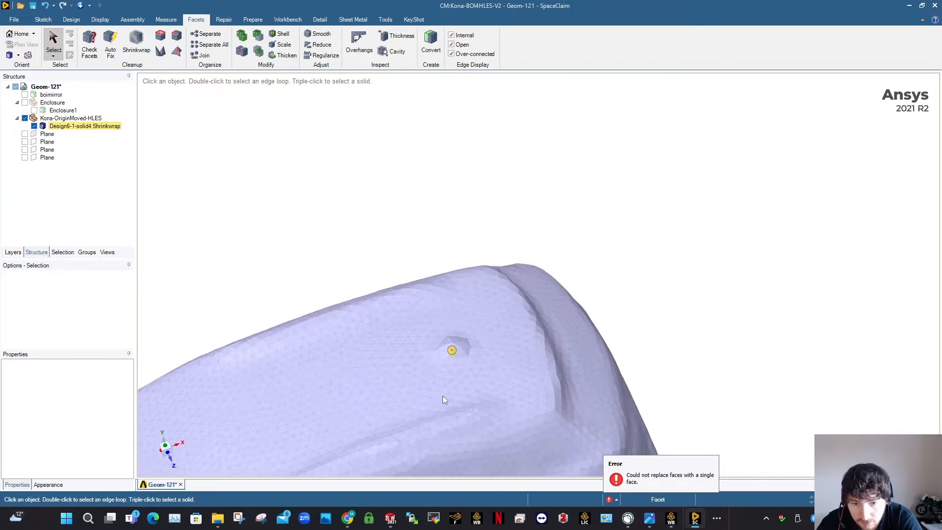
{"action": "scroll", "coordinate": [444, 400], "scroll_direction": "up", "scroll_amount": 2}
{"action": "scroll", "coordinate": [437, 304], "scroll_direction": "up", "scroll_amount": 3}
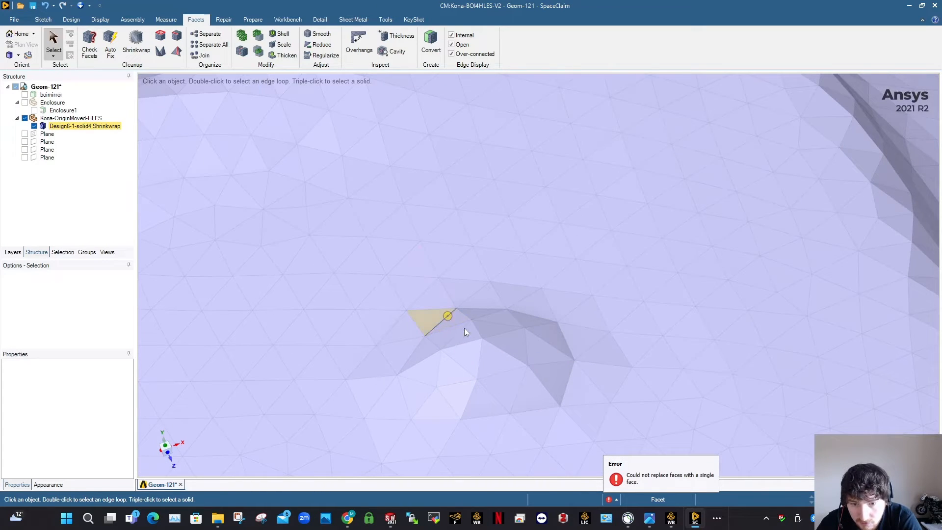
{"action": "left_click_drag", "start_coordinate": [447, 316], "coordinate": [525, 375]}
{"action": "left_click", "coordinate": [499, 360]}
{"action": "left_click", "coordinate": [469, 352], "text": "ctrl"}
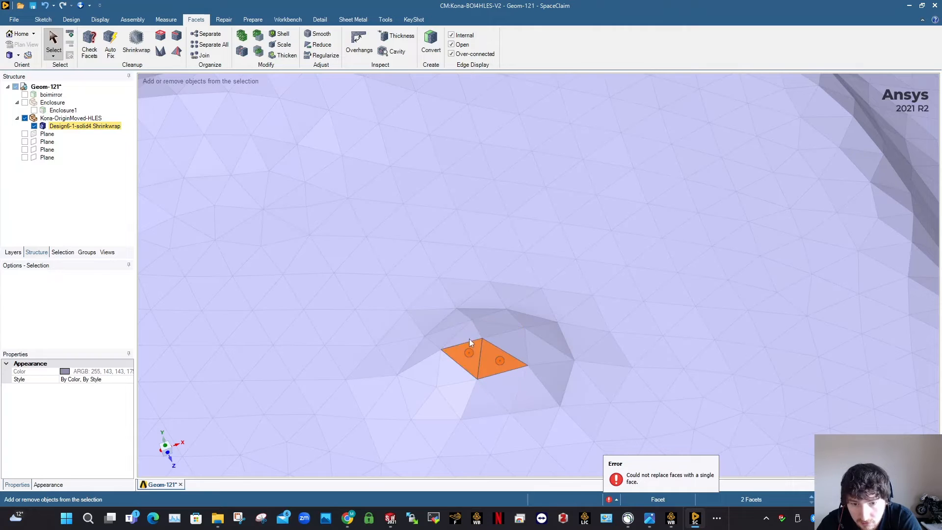
{"action": "left_click", "coordinate": [469, 338], "text": "ctrl"}
{"action": "left_click", "coordinate": [486, 327], "text": "ctrl"}
{"action": "left_click", "coordinate": [500, 337], "text": "ctrl"}
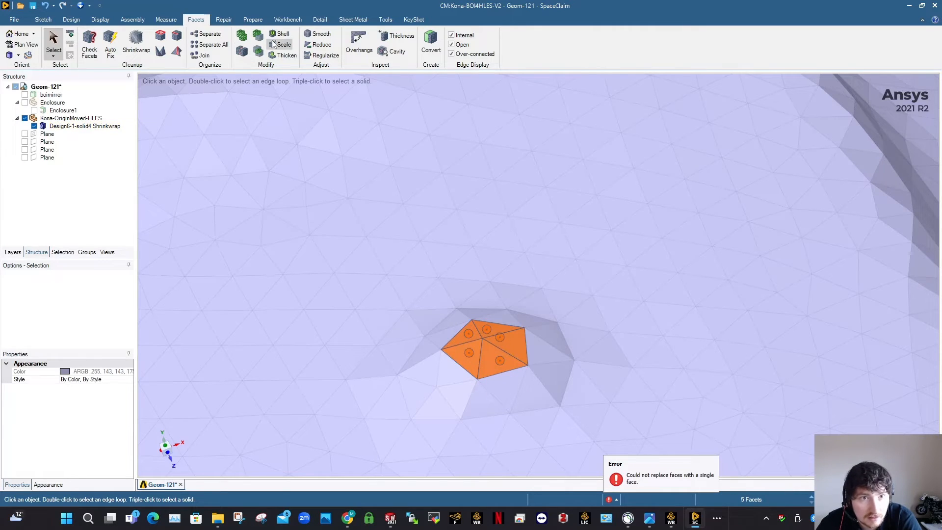
{"action": "left_click", "coordinate": [318, 34]}
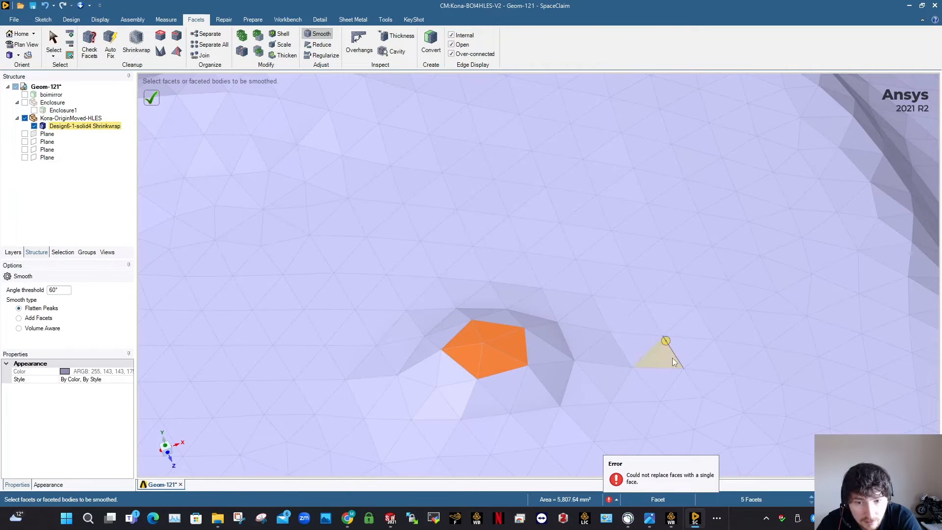
- Inspect the roof bump from the side and over the whole car, and clear the status history
{"action": "scroll", "coordinate": [613, 357], "scroll_direction": "down", "scroll_amount": 3}
{"action": "middle_click_drag", "start_coordinate": [584, 355], "coordinate": [597, 277]}
{"action": "left_click", "coordinate": [597, 278]}
{"action": "scroll", "coordinate": [582, 339], "scroll_direction": "down", "scroll_amount": 5}
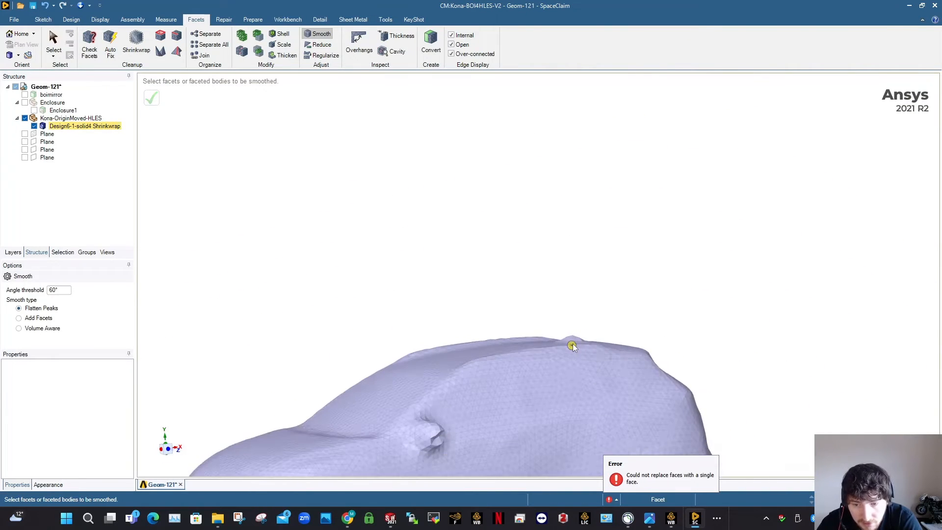
{"action": "scroll", "coordinate": [572, 347], "scroll_direction": "down", "scroll_amount": 3}
{"action": "middle_click_drag", "start_coordinate": [571, 340], "coordinate": [588, 362]}
{"action": "left_click", "coordinate": [613, 499]}
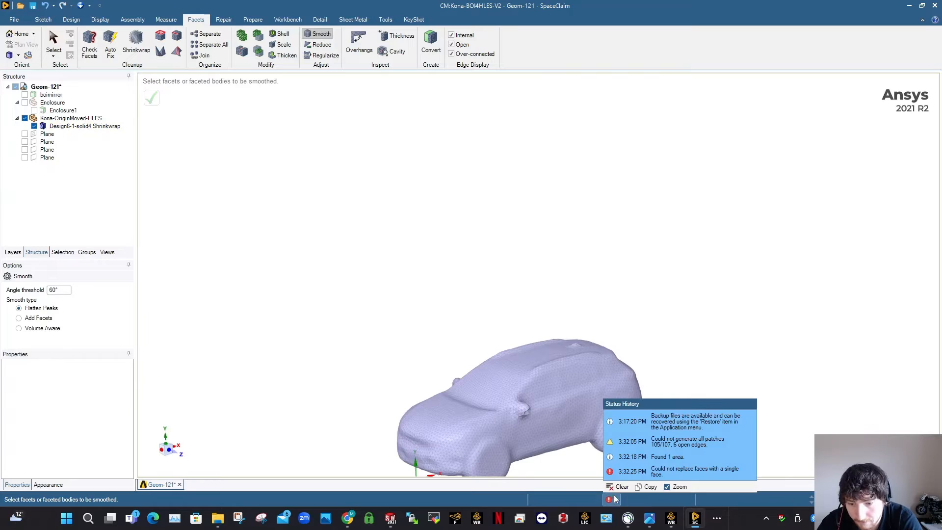
{"action": "left_click", "coordinate": [615, 499]}
- Auto Skin the shrinkwrapped car body into a surfaced patch body and leave the command
{"action": "left_click", "coordinate": [385, 20]}
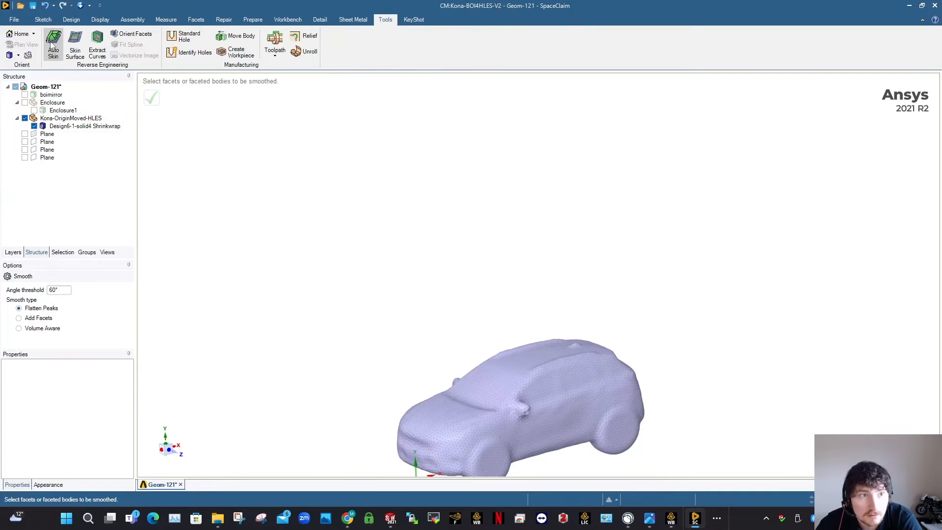
{"action": "left_click", "coordinate": [53, 45]}
{"action": "left_click", "coordinate": [505, 419]}
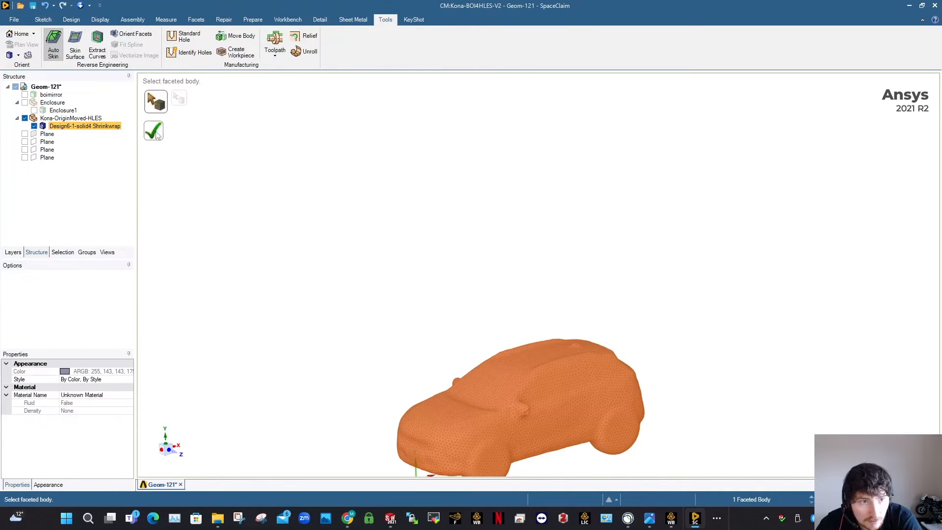
{"action": "left_click", "coordinate": [154, 132]}
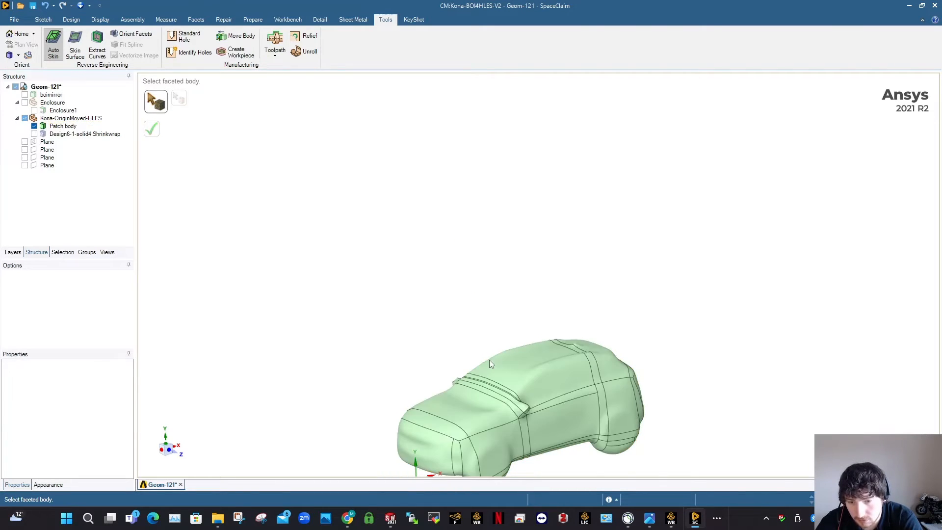
{"action": "scroll", "coordinate": [538, 393], "scroll_direction": "down", "scroll_amount": 1}
{"action": "middle_click_drag", "start_coordinate": [537, 414], "coordinate": [526, 310], "text": "ctrl"}
{"action": "key", "text": "Escape"}
- Examine the skinned patches around the wing mirror and across the whole car
{"action": "scroll", "coordinate": [519, 296], "scroll_direction": "up", "scroll_amount": 6}
{"action": "scroll", "coordinate": [519, 296], "scroll_direction": "up", "scroll_amount": 10}
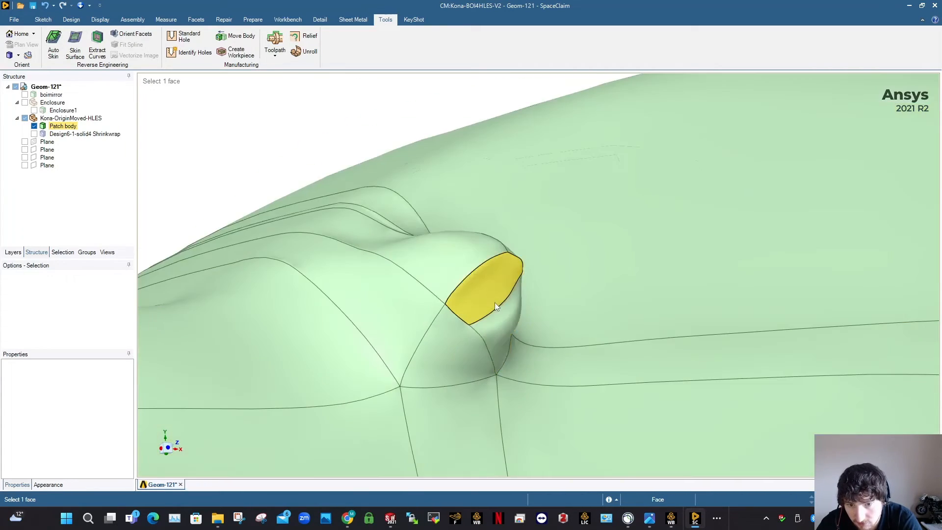
{"action": "middle_click_drag", "start_coordinate": [494, 302], "coordinate": [290, 193]}
{"action": "scroll", "coordinate": [466, 295], "scroll_direction": "up", "scroll_amount": 4}
{"action": "scroll", "coordinate": [480, 308], "scroll_direction": "down", "scroll_amount": 4}
{"action": "scroll", "coordinate": [508, 317], "scroll_direction": "down", "scroll_amount": 4}
{"action": "scroll", "coordinate": [490, 322], "scroll_direction": "down", "scroll_amount": 3}
{"action": "scroll", "coordinate": [549, 279], "scroll_direction": "up", "scroll_amount": 7}
{"action": "scroll", "coordinate": [540, 276], "scroll_direction": "down", "scroll_amount": 8}
{"action": "key", "text": "Escape"}
- Check the skinned car body for small faces, bad faces, short edges and concave sharp edges with a 120° maximum edge angle
{"action": "left_click", "coordinate": [224, 20]}
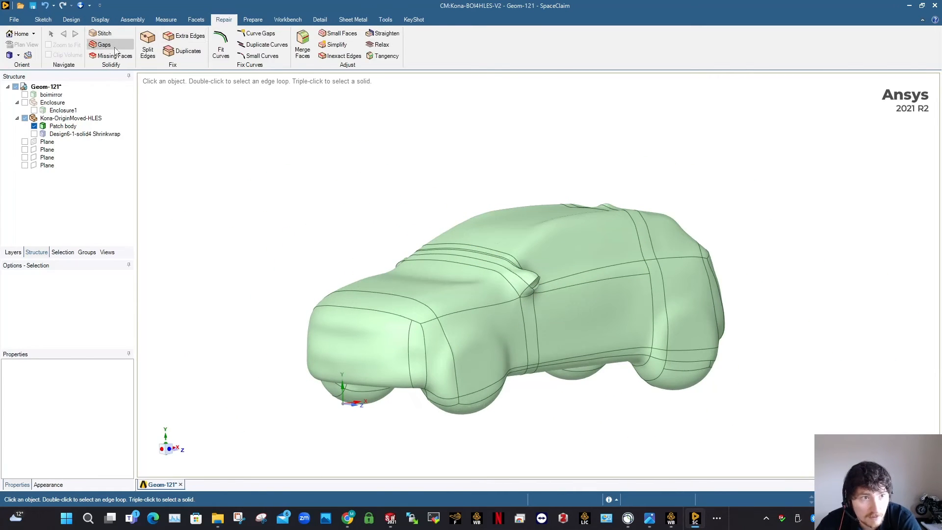
{"action": "left_click", "coordinate": [351, 33]}
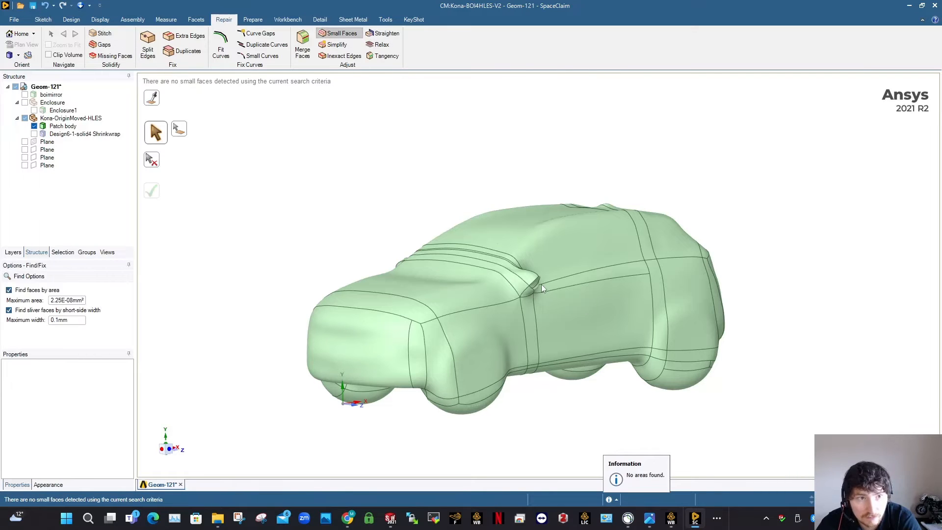
{"action": "left_click", "coordinate": [252, 19]}
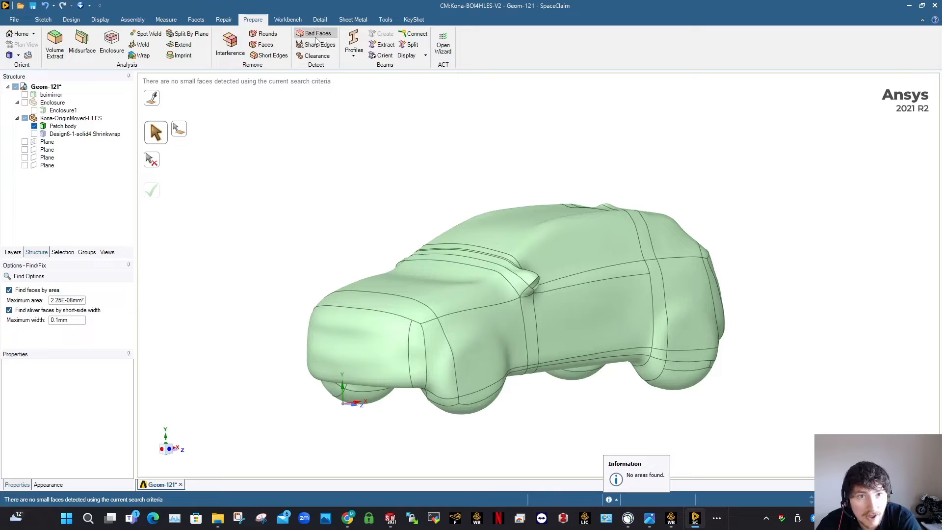
{"action": "left_click", "coordinate": [316, 37]}
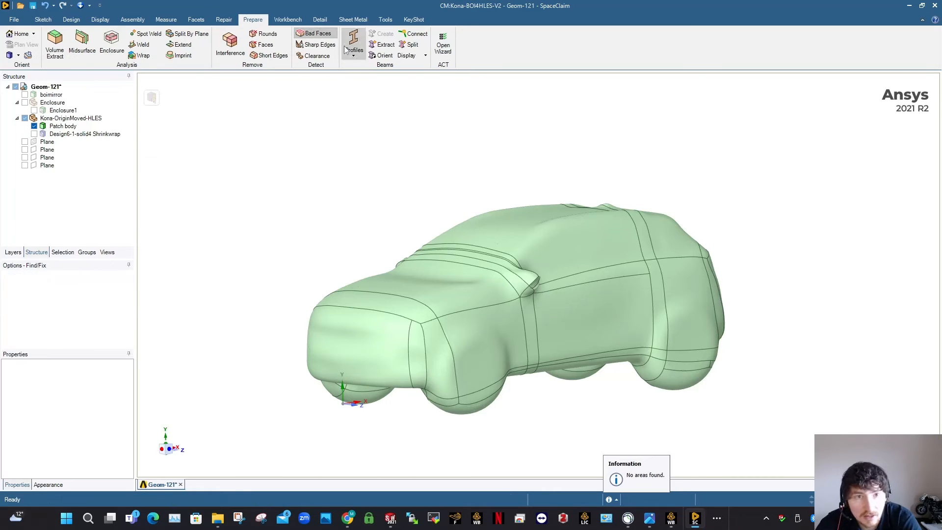
{"action": "left_click", "coordinate": [318, 45]}
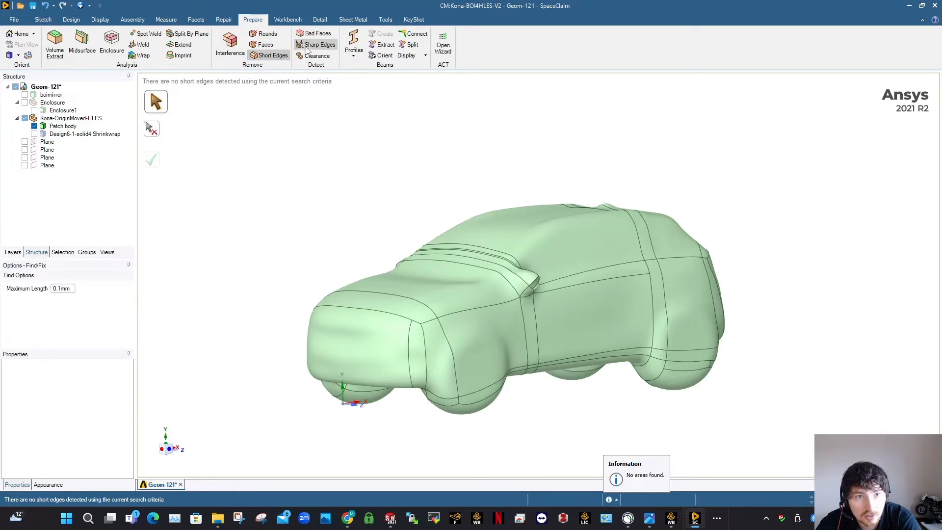
{"action": "left_click", "coordinate": [521, 316]}
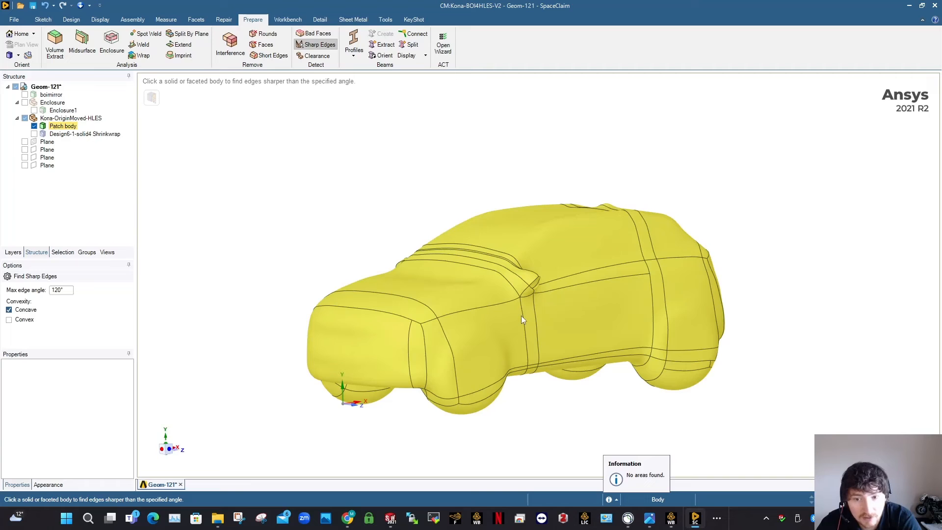
{"action": "left_click", "coordinate": [616, 498]}
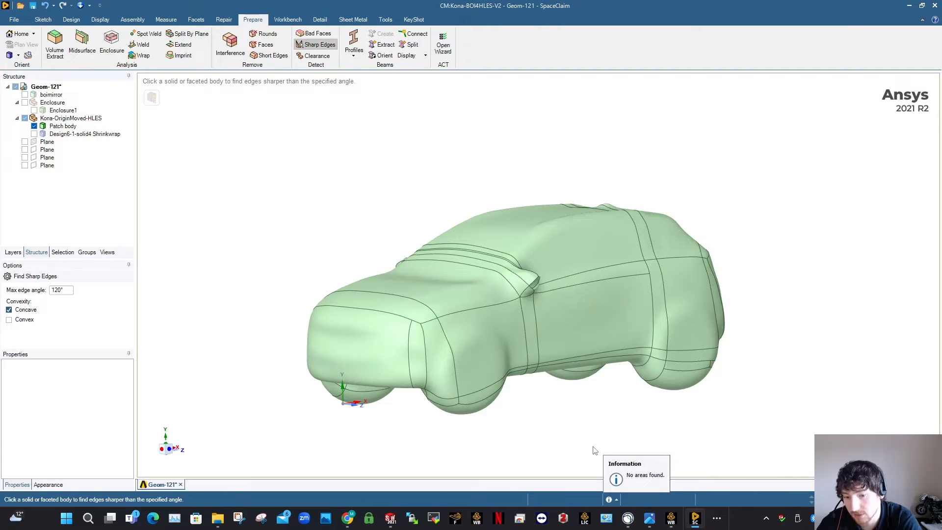
{"action": "left_click", "coordinate": [615, 498]}
{"action": "left_click", "coordinate": [614, 491]}
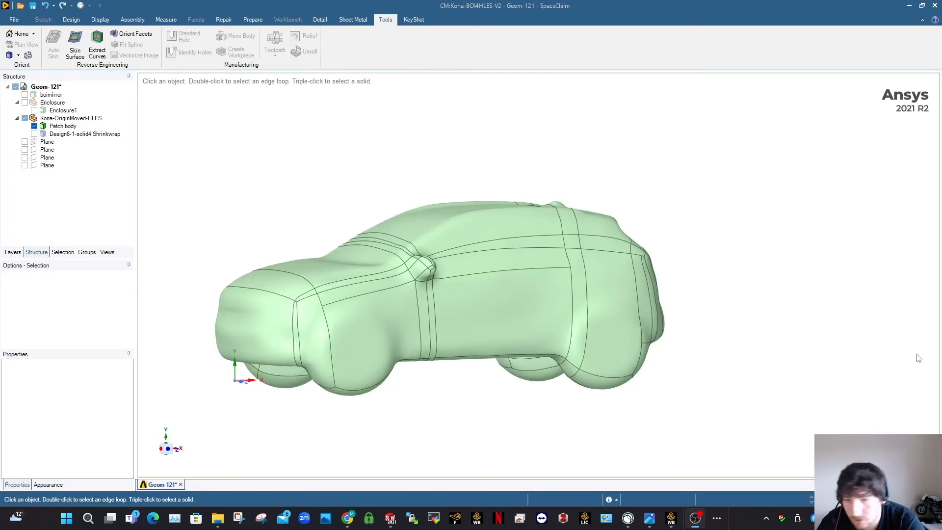
- Inspect the skinned car's side around the mirror, clear the selection and save the project
{"action": "middle_click_drag", "start_coordinate": [564, 299], "coordinate": [468, 264]}
{"action": "scroll", "coordinate": [412, 314], "scroll_direction": "up", "scroll_amount": 2}
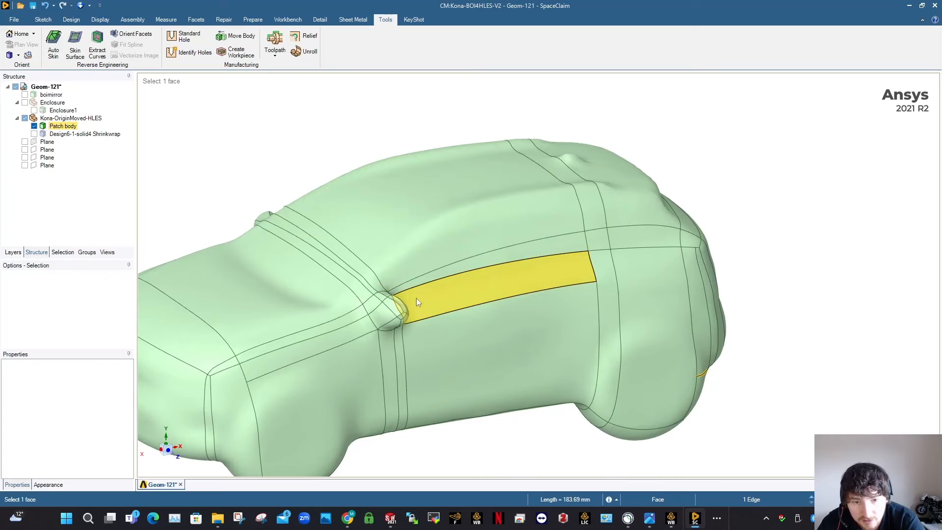
{"action": "key", "text": "Escape"}
{"action": "left_click", "coordinate": [14, 20]}
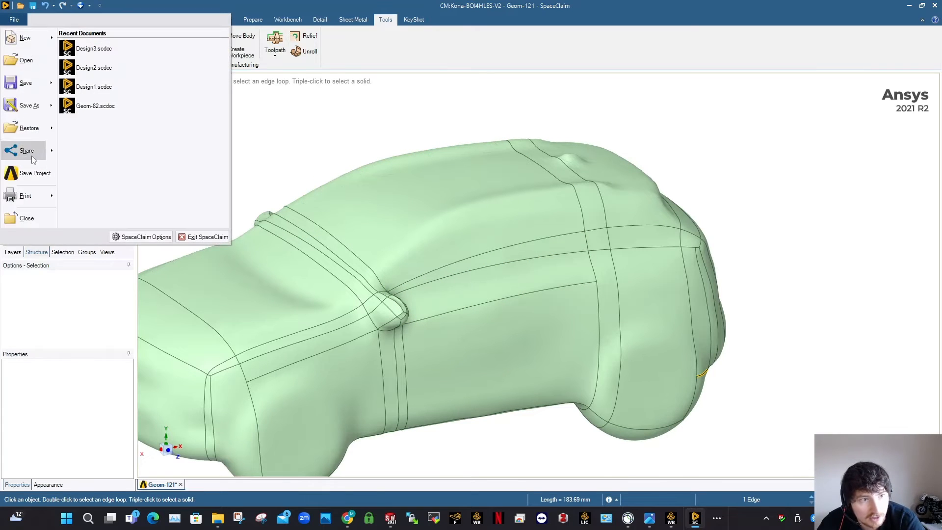
{"action": "key", "text": "Escape"}
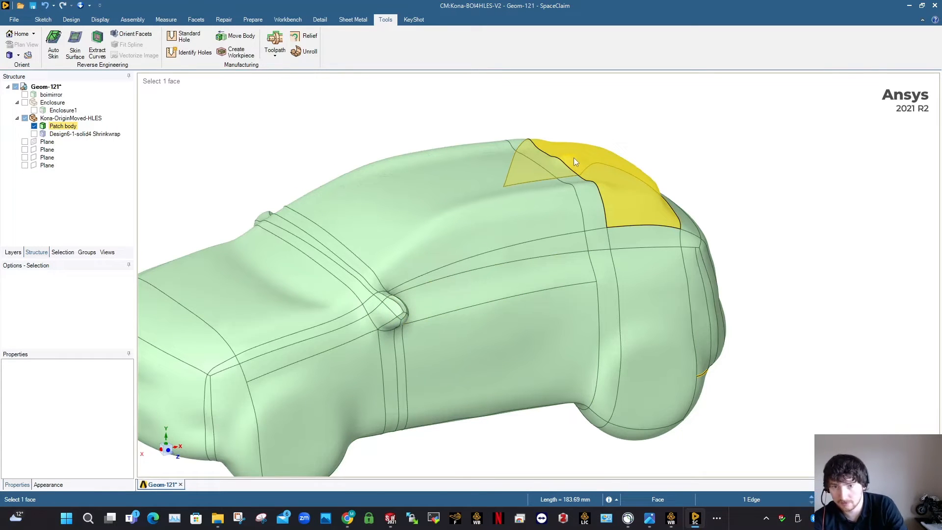
{"action": "key", "text": "Escape"}
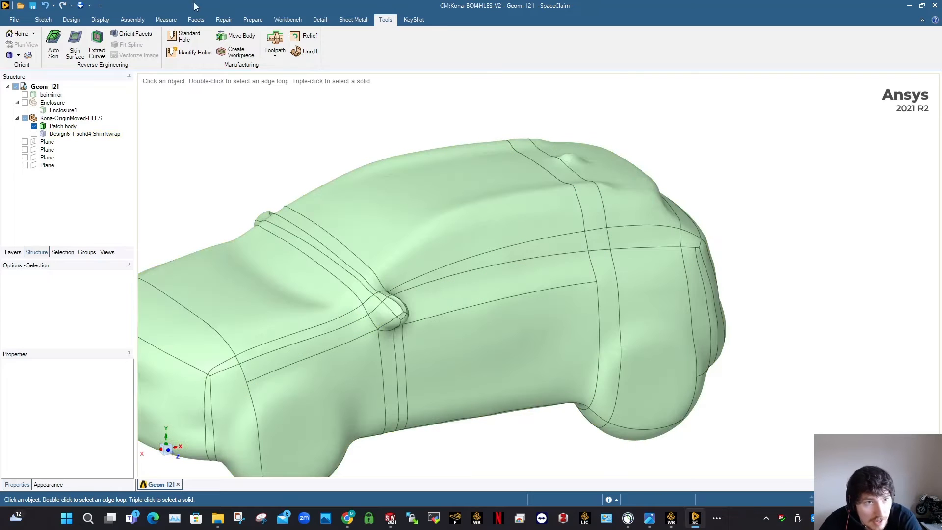
- Delete the Design6-1-solid4 Shrinkwrap body and select the skinned Patch body
{"action": "right_click", "coordinate": [88, 135]}
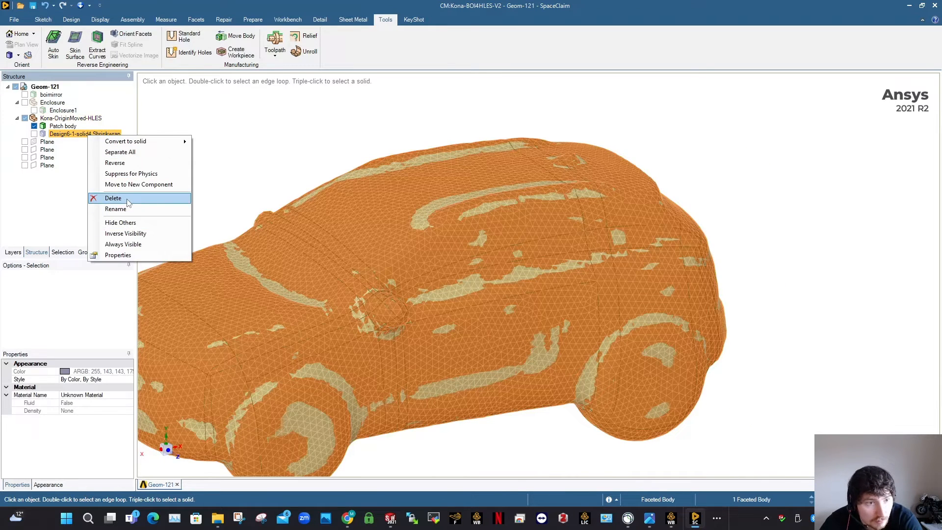
{"action": "left_click", "coordinate": [117, 199]}
{"action": "left_click", "coordinate": [58, 128]}
{"action": "scroll", "coordinate": [499, 235], "scroll_direction": "down", "scroll_amount": 3}
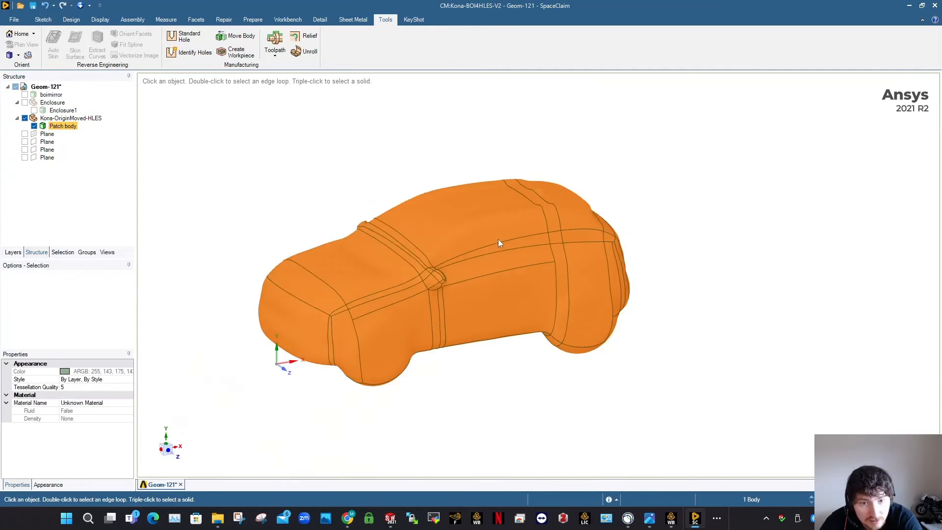
{"action": "scroll", "coordinate": [558, 213], "scroll_direction": "down", "scroll_amount": 1}
{"action": "scroll", "coordinate": [473, 257], "scroll_direction": "up", "scroll_amount": 1}
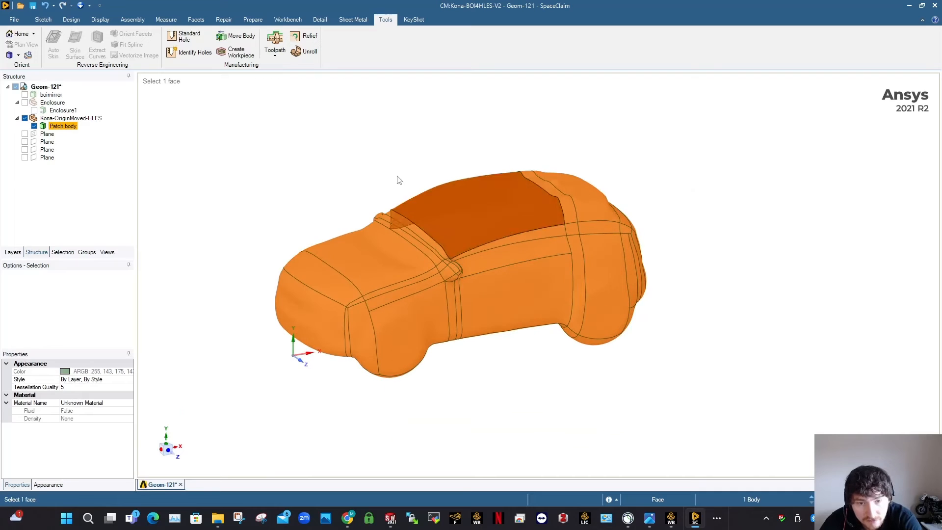
- Shell the skinned car body outside by 100 mm while keeping the original body
{"action": "left_click", "coordinate": [197, 19]}
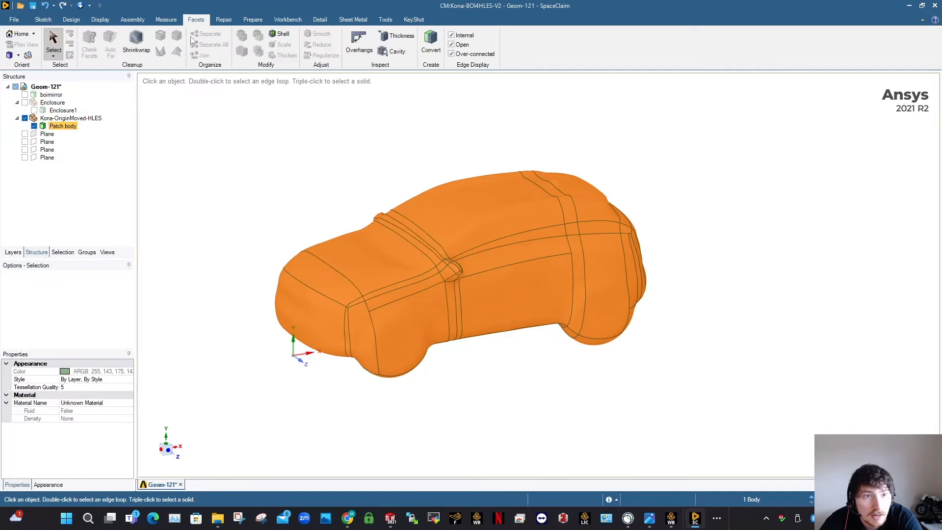
{"action": "left_click", "coordinate": [279, 34]}
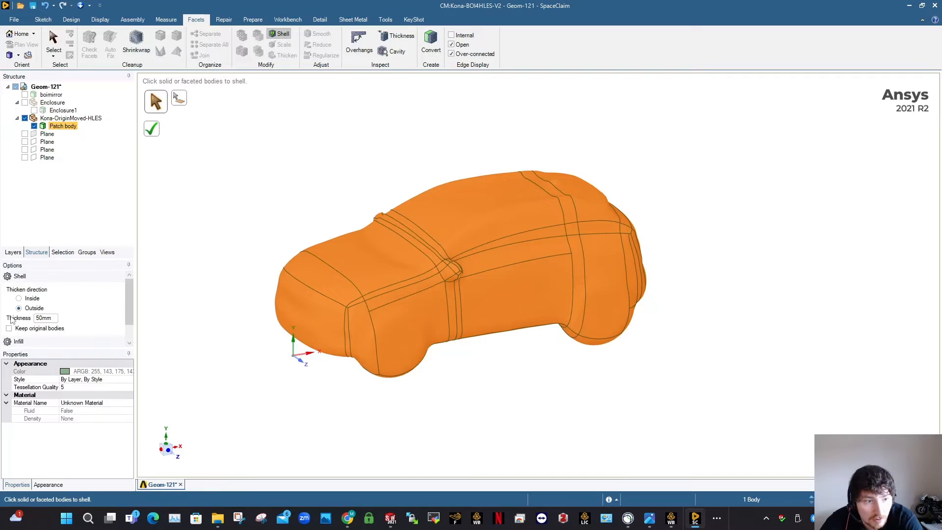
{"action": "left_click", "coordinate": [15, 331]}
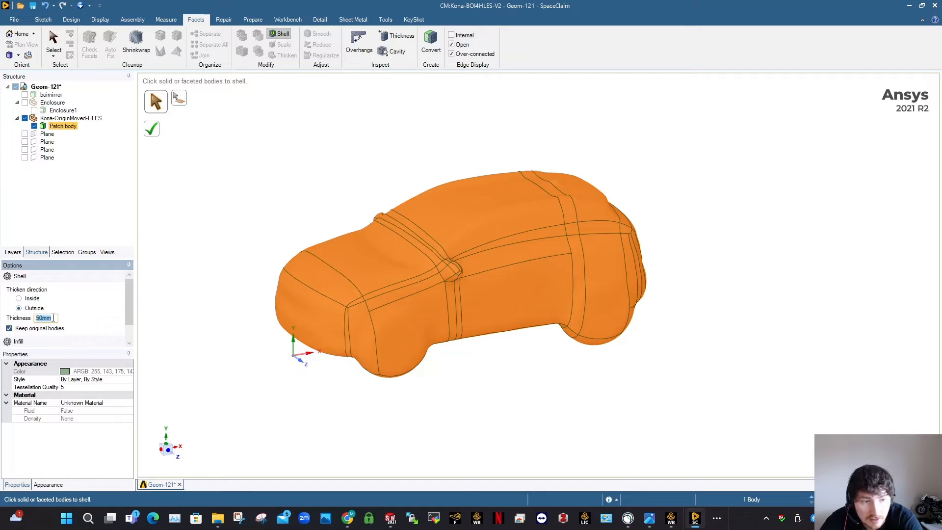
{"action": "type", "text": "100"}
{"action": "key", "text": "Return"}
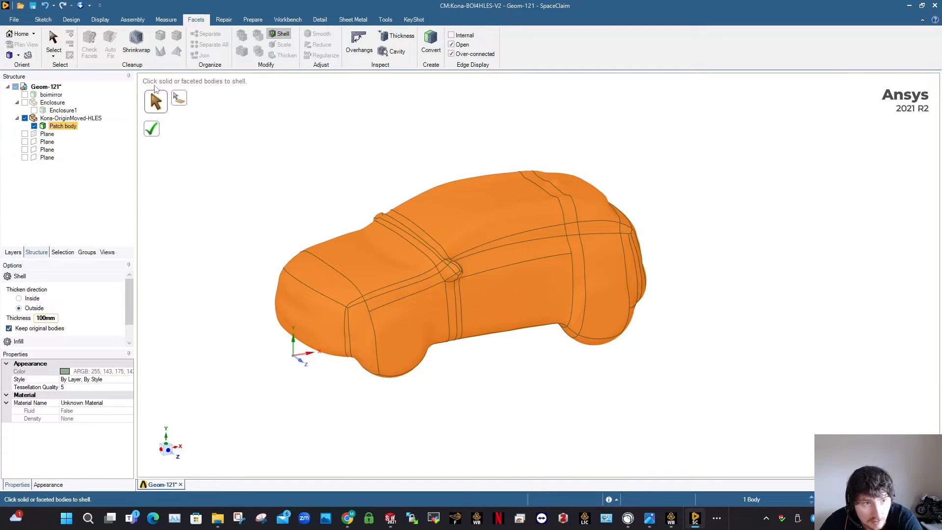
{"action": "left_click", "coordinate": [154, 131]}
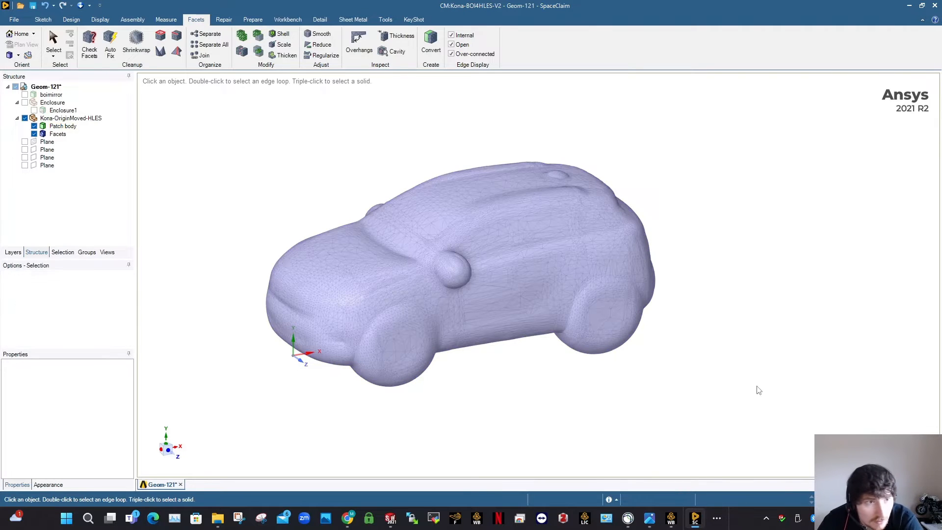
- Shrinkwrap the Facets shell body with a 50 mm gap size, without keeping the original body
{"action": "left_click", "coordinate": [57, 133]}
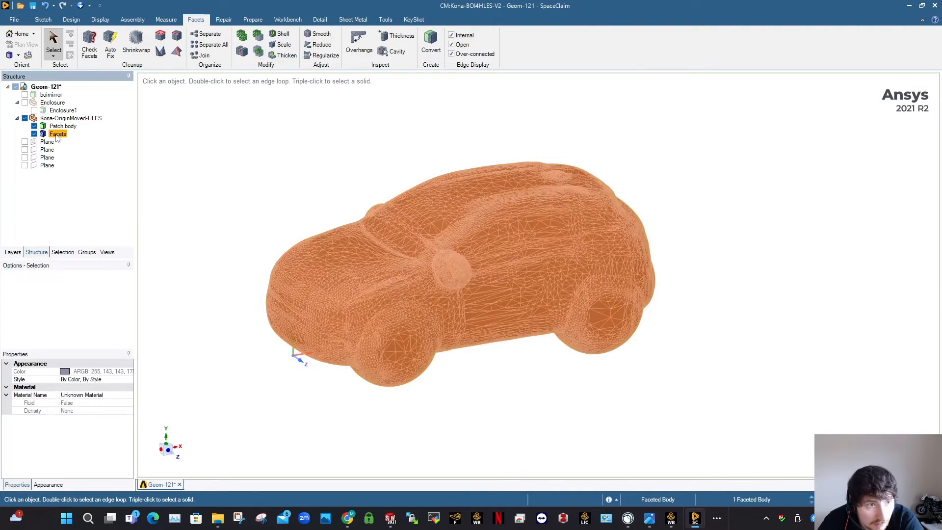
{"action": "left_click", "coordinate": [137, 47]}
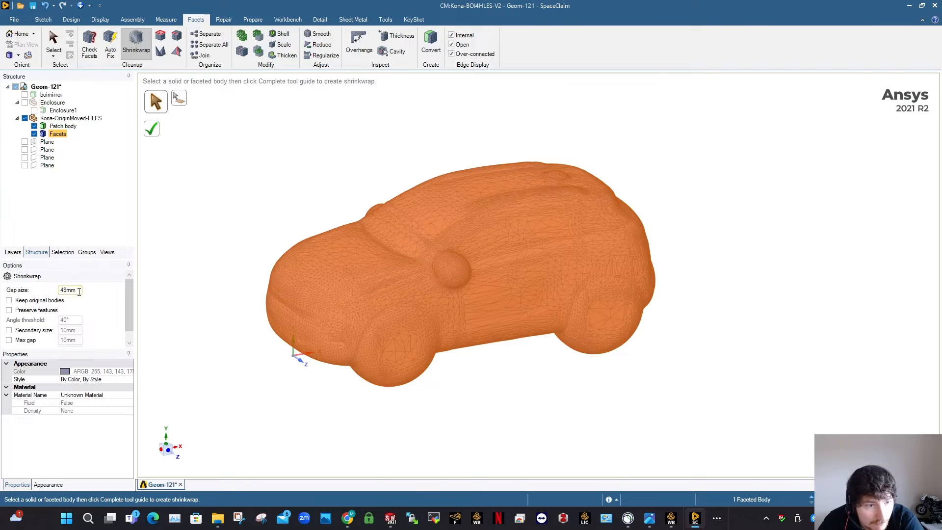
{"action": "double_click", "coordinate": [79, 292]}
{"action": "type", "text": "50"}
{"action": "key", "text": "Return"}
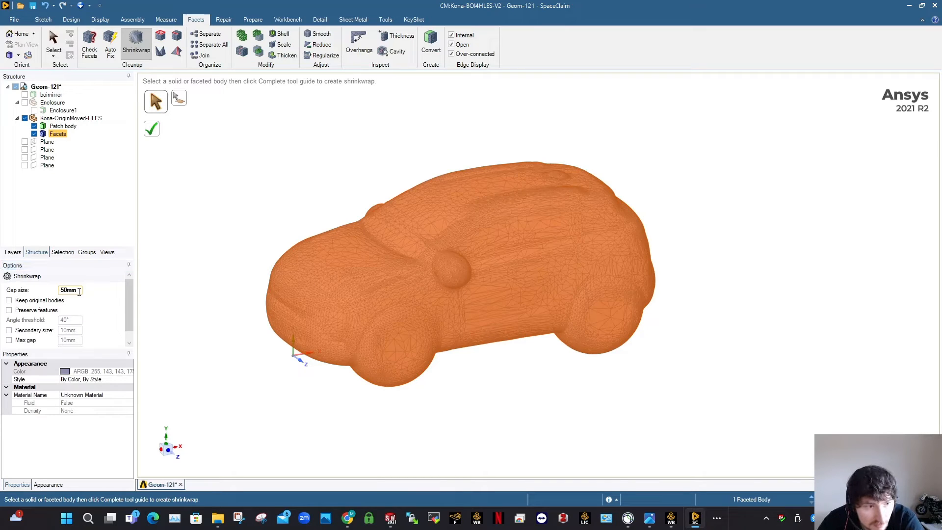
{"action": "left_click", "coordinate": [151, 136]}
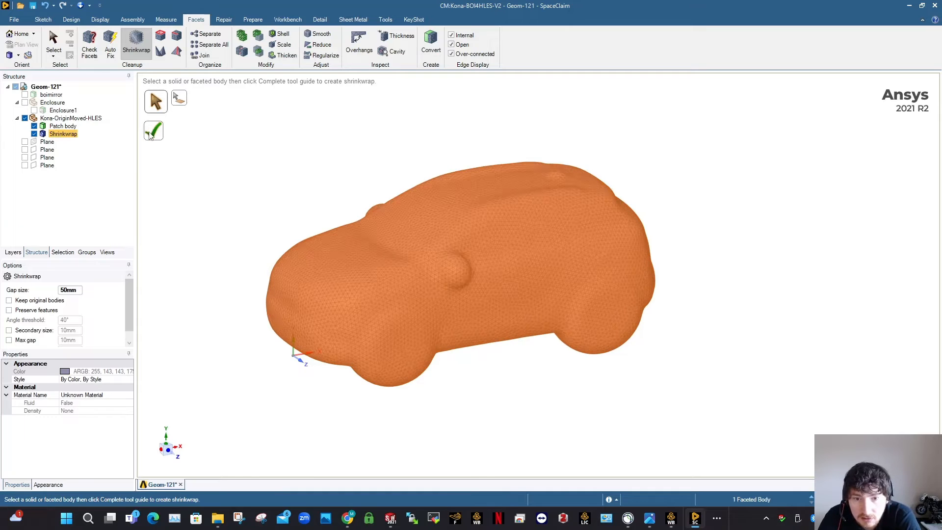
{"action": "middle_click_drag", "start_coordinate": [572, 195], "coordinate": [595, 195]}
{"action": "key", "text": "Escape"}
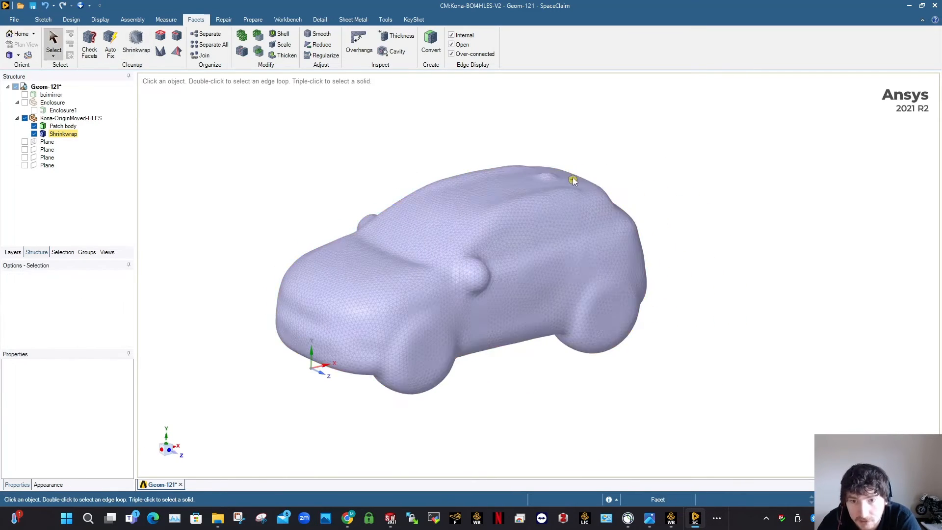
- Auto Skin the shrinkwrapped car shell into a patch body
{"action": "left_click", "coordinate": [385, 19]}
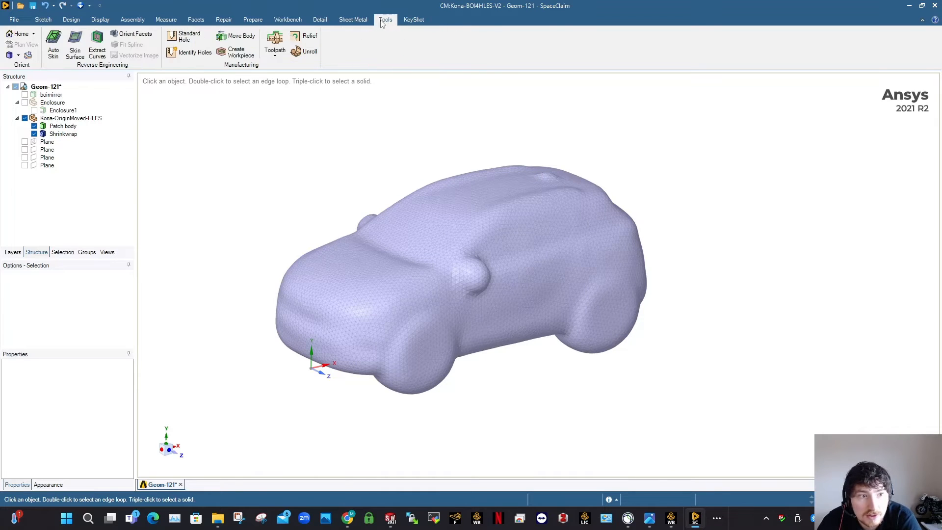
{"action": "left_click", "coordinate": [53, 45]}
{"action": "left_click", "coordinate": [468, 294]}
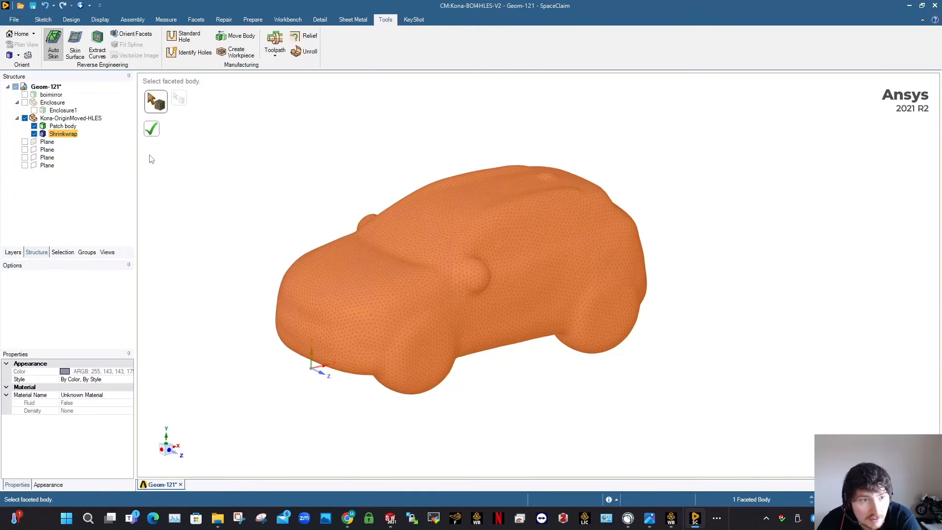
{"action": "left_click", "coordinate": [154, 132]}
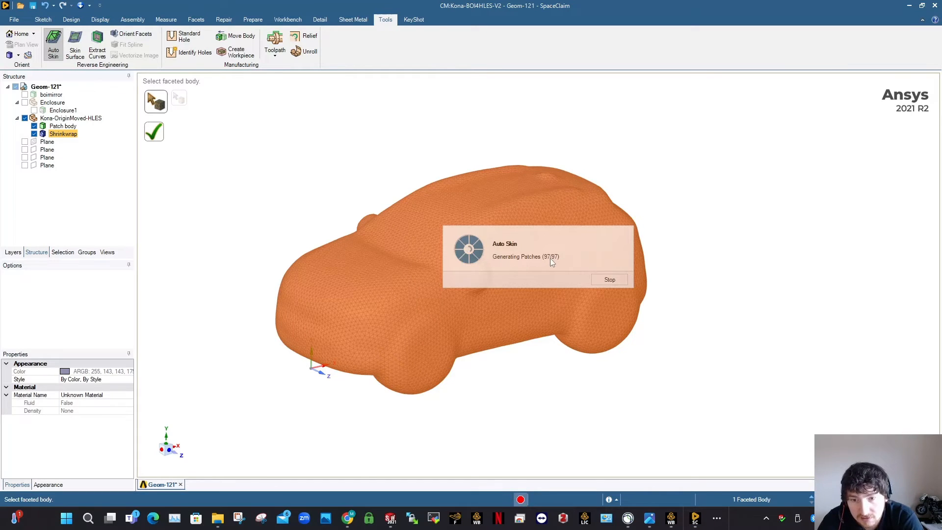
{"action": "key", "text": "Escape"}
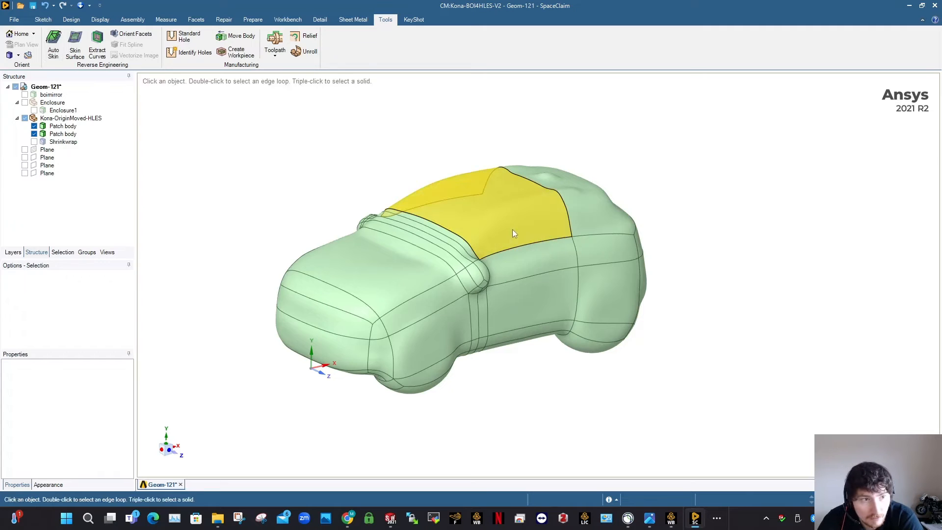
- Delete the leftover Shrinkwrap body from the Kona-OriginMoved-HLES component
{"action": "left_click", "coordinate": [61, 141]}
{"action": "right_click", "coordinate": [59, 146]}
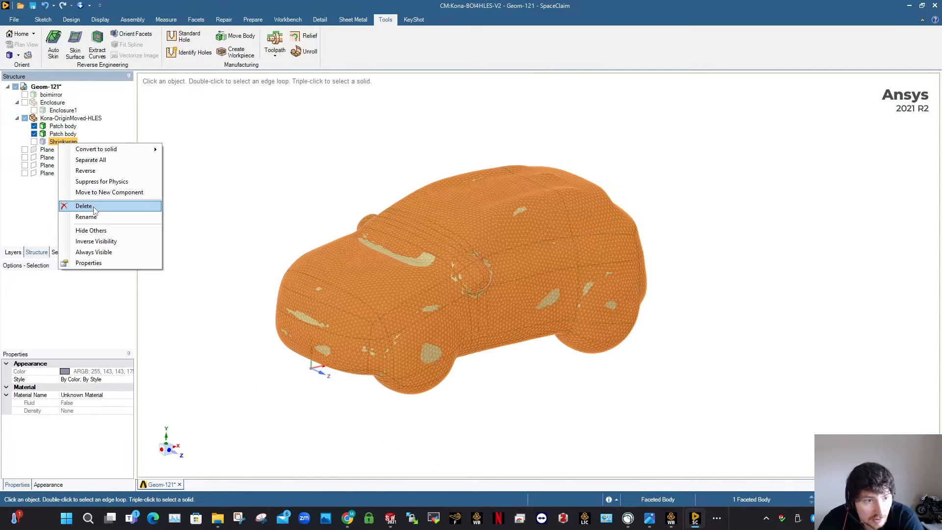
{"action": "left_click", "coordinate": [86, 205]}
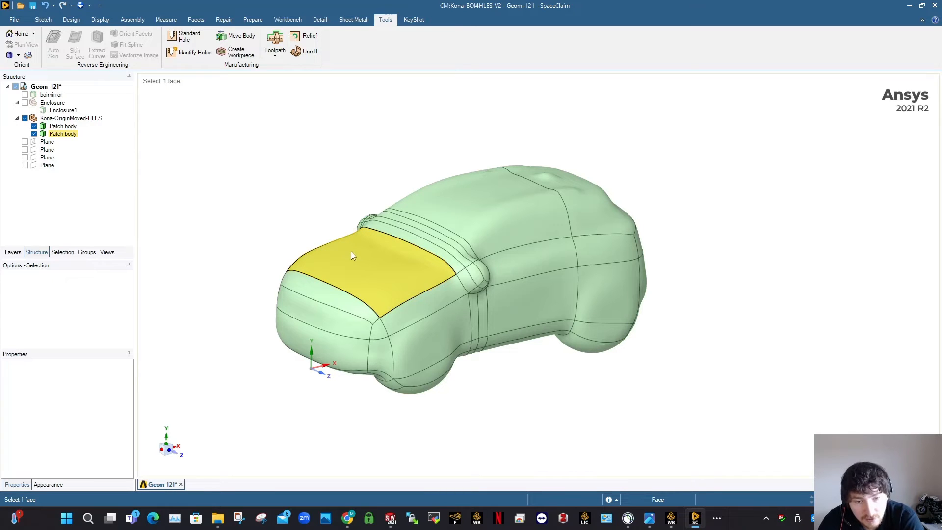
{"action": "key", "text": "Escape"}
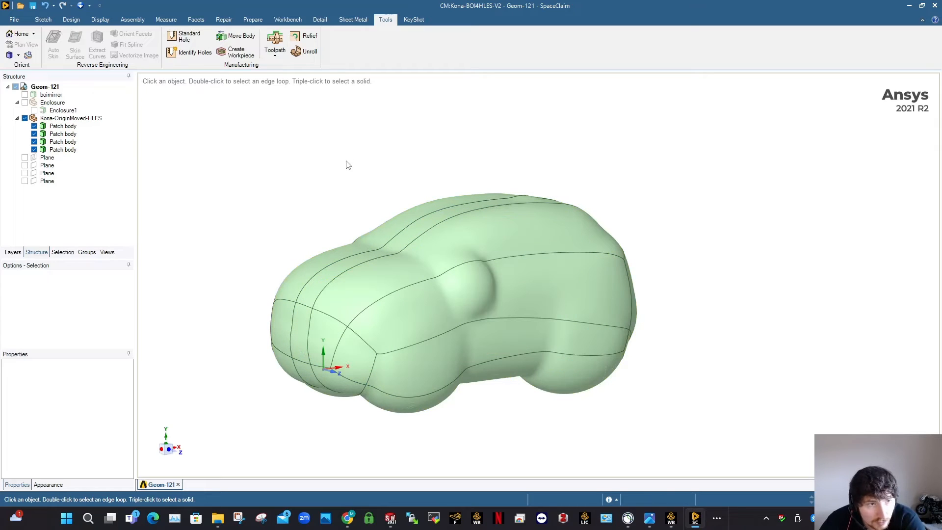
- Show the first two planes, the vertical plane through the car and the horizontal ground plane
{"action": "left_click", "coordinate": [24, 157]}
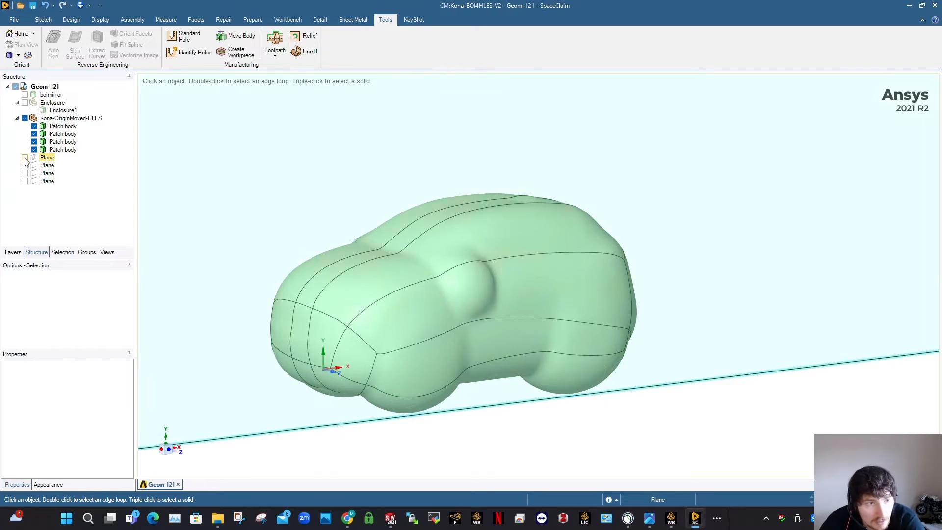
{"action": "left_click", "coordinate": [454, 274]}
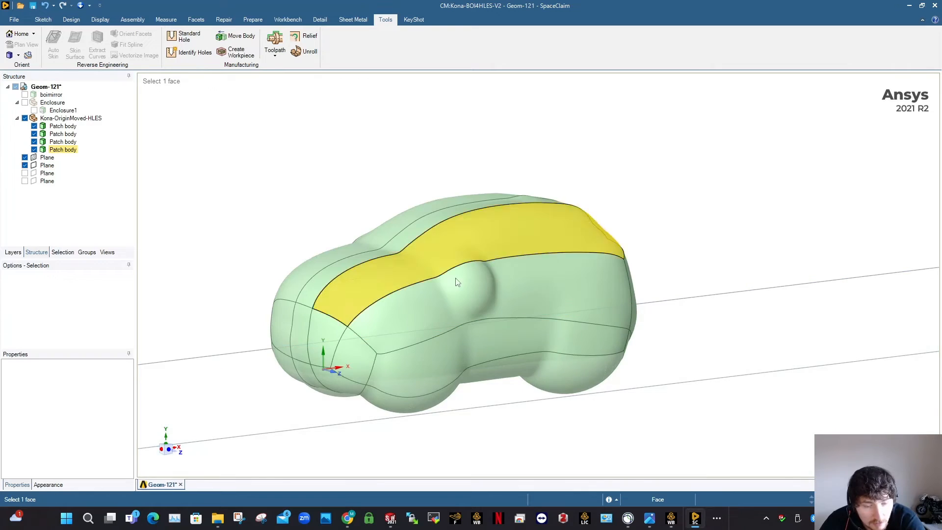
{"action": "scroll", "coordinate": [454, 275], "scroll_direction": "down", "scroll_amount": 5}
{"action": "middle_click_drag", "start_coordinate": [454, 274], "coordinate": [518, 306]}
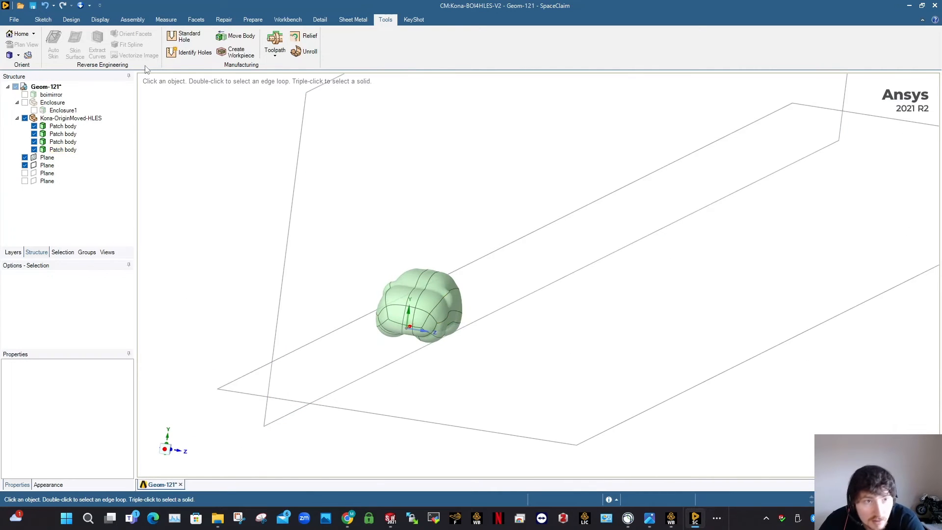
- Split the outermost patch body with the vertical plane and remove its negative-Z half
{"action": "left_click", "coordinate": [71, 19]}
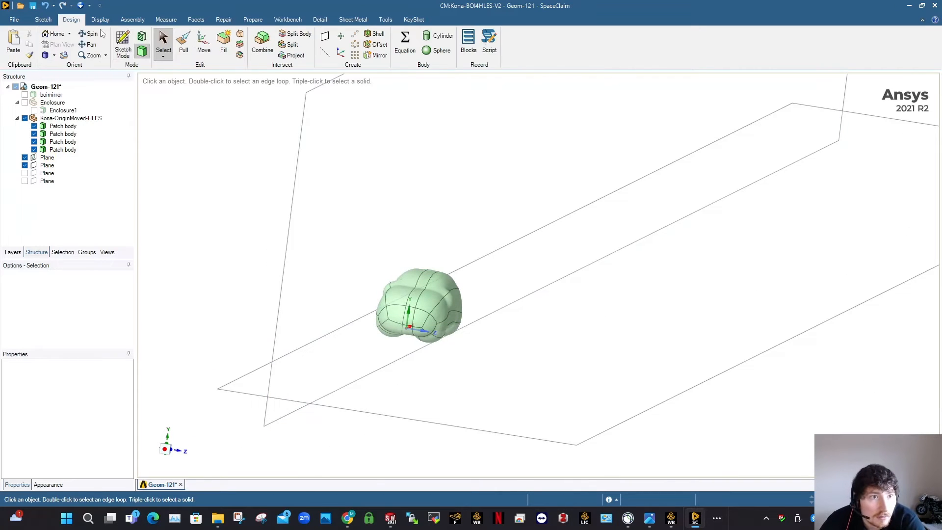
{"action": "left_click", "coordinate": [295, 33]}
{"action": "left_click", "coordinate": [398, 320]}
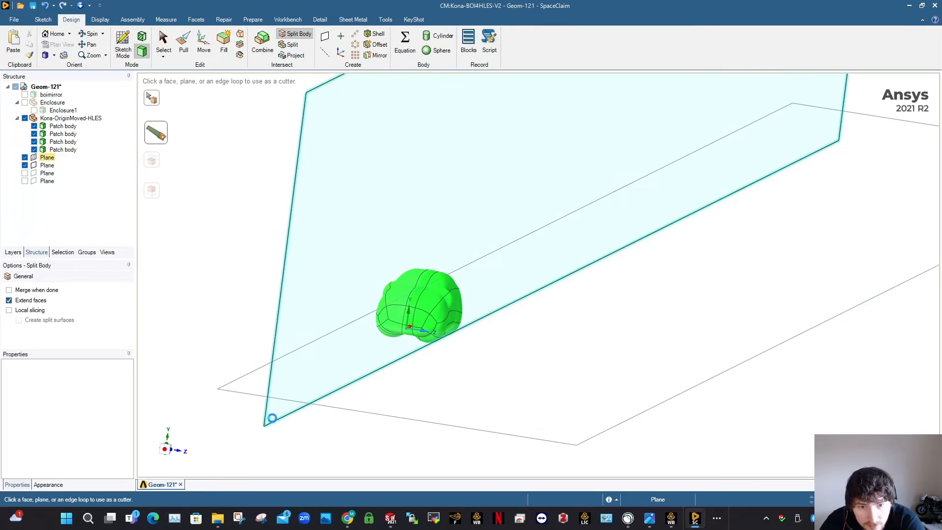
{"action": "left_click", "coordinate": [395, 310]}
{"action": "left_click", "coordinate": [395, 310]}
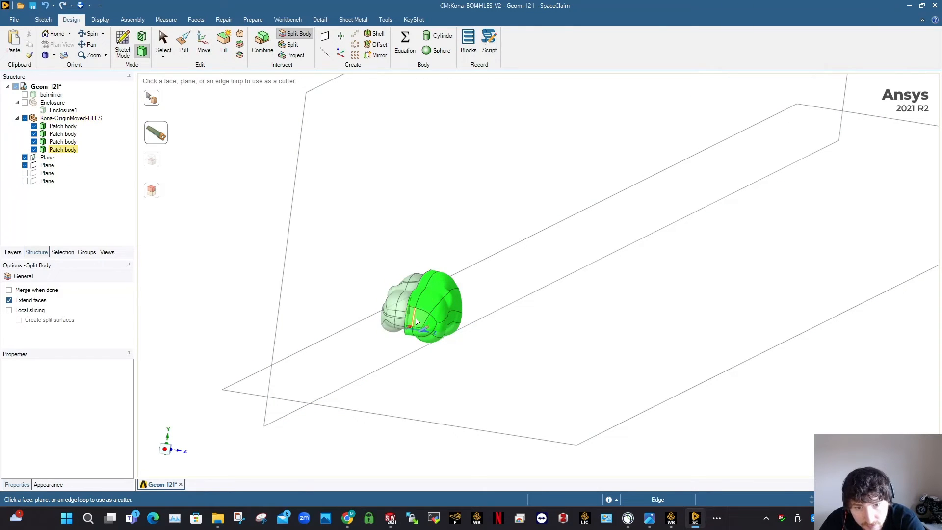
{"action": "middle_click_drag", "start_coordinate": [395, 310], "coordinate": [475, 329]}
{"action": "key", "text": "Escape"}
- Split the second-outermost patch body with the vertical plane and remove its negative-Z half
{"action": "middle_click_drag", "start_coordinate": [406, 309], "coordinate": [344, 334]}
{"action": "middle_click_drag", "start_coordinate": [421, 290], "coordinate": [441, 196], "text": "ctrl"}
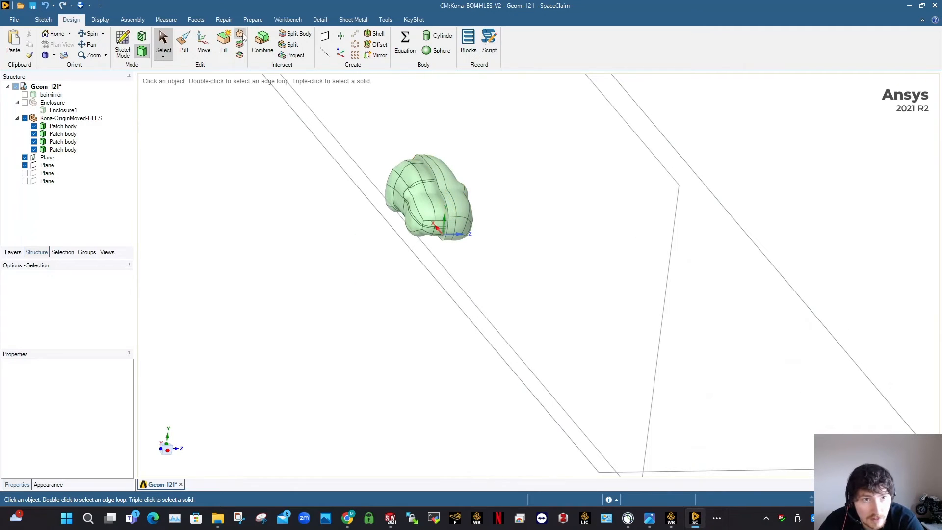
{"action": "left_click", "coordinate": [294, 33]}
{"action": "left_click", "coordinate": [425, 221]}
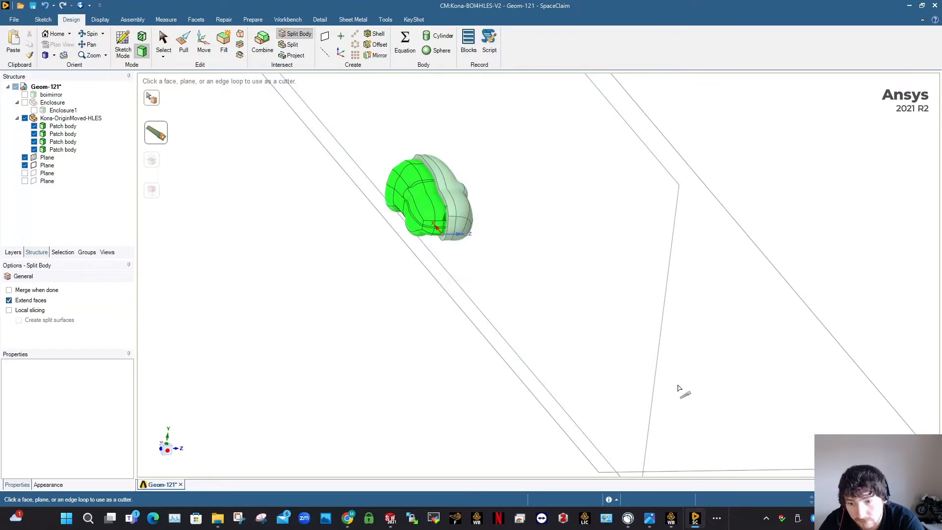
{"action": "left_click", "coordinate": [658, 393]}
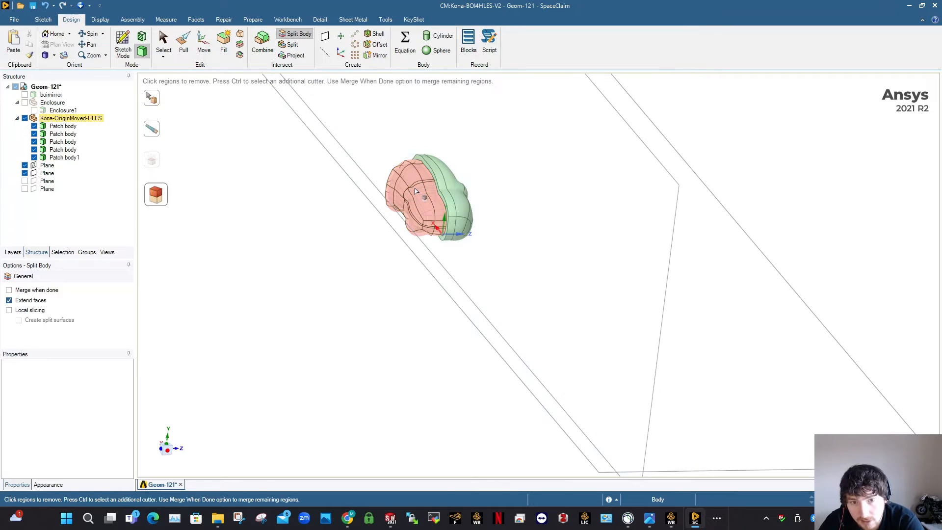
{"action": "left_click", "coordinate": [415, 191]}
{"action": "key", "text": "Escape"}
- Split the third patch body from the outside with the vertical plane and remove its negative-Z half
{"action": "left_click", "coordinate": [293, 34]}
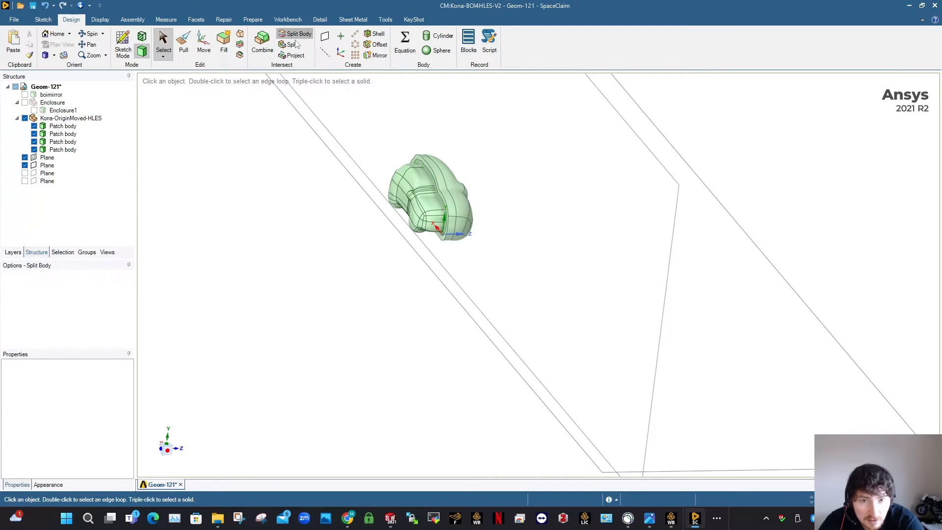
{"action": "left_click", "coordinate": [417, 196]}
{"action": "left_click", "coordinate": [653, 385]}
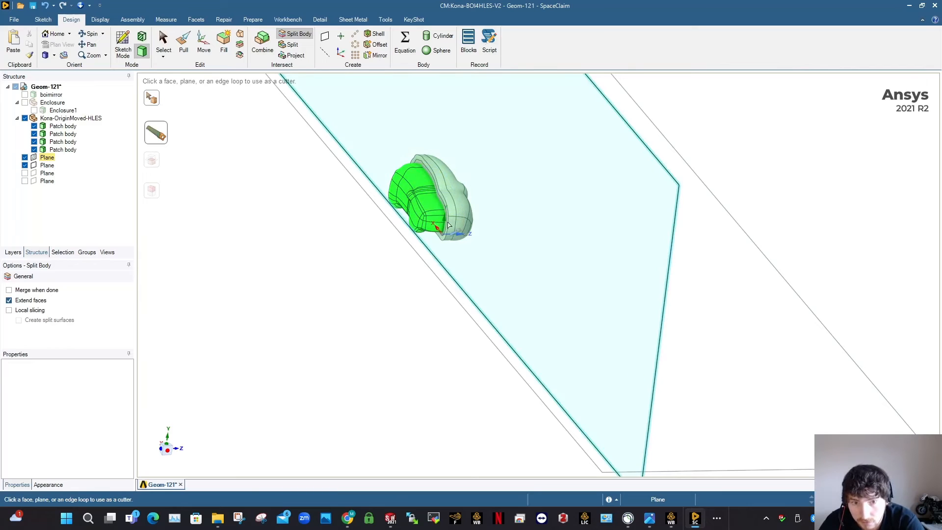
{"action": "left_click", "coordinate": [419, 199]}
{"action": "key", "text": "Escape"}
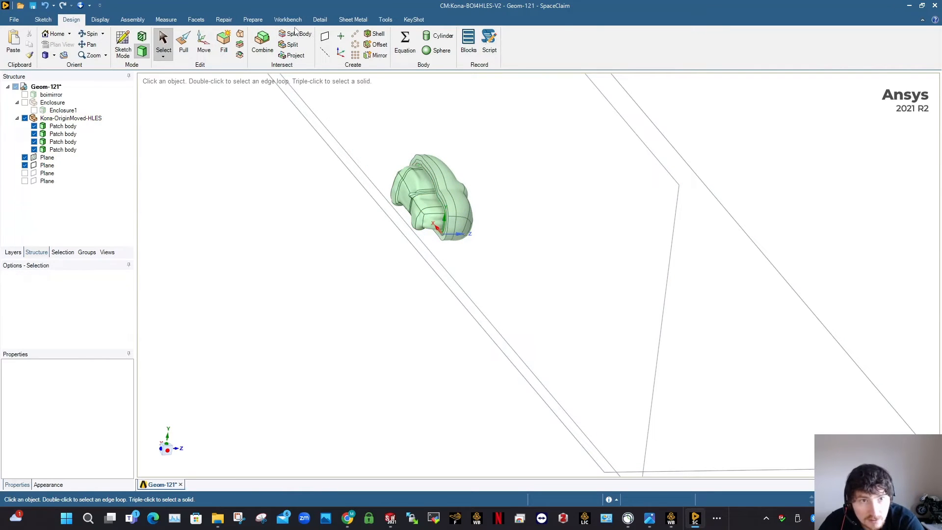
- Split the innermost patch body with the vertical plane and remove its negative-Z half
{"action": "left_click", "coordinate": [293, 34]}
{"action": "left_click", "coordinate": [417, 194]}
{"action": "left_click", "coordinate": [544, 310]}
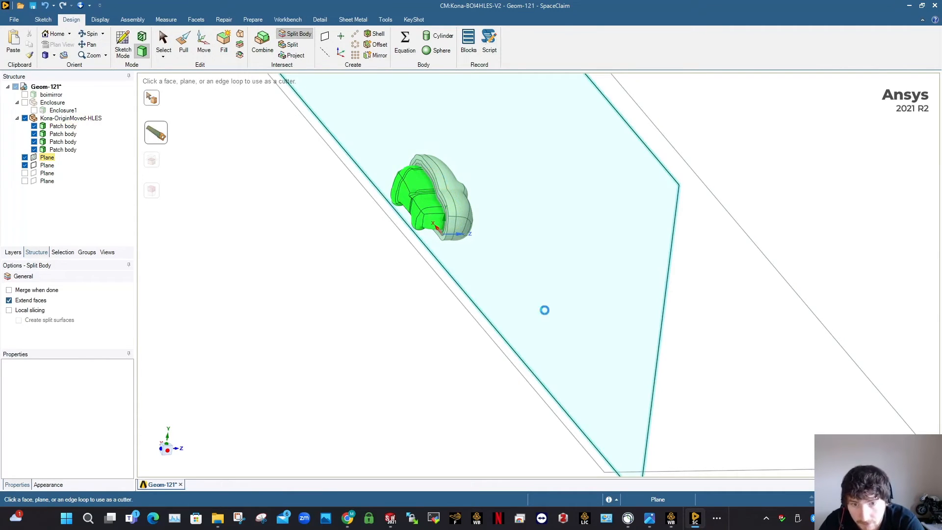
{"action": "left_click", "coordinate": [421, 200]}
{"action": "key", "text": "Escape"}
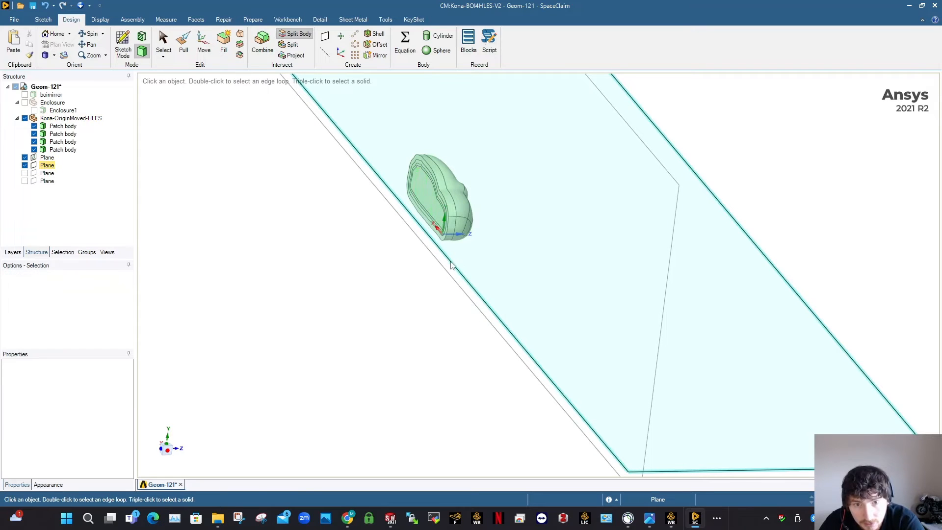
- Rename the innermost half-car body as boinearveryfine
{"action": "mouse_move", "coordinate": [445, 233]}
{"action": "middle_mouse_down"}
{"action": "mouse_move", "coordinate": [419, 153]}
{"action": "mouse_move", "coordinate": [340, 183]}
{"action": "mouse_move", "coordinate": [387, 211]}
{"action": "middle_mouse_up"}
{"action": "mouse_move", "coordinate": [454, 203]}
{"action": "middle_mouse_down"}
{"action": "mouse_move", "coordinate": [431, 174]}
{"action": "mouse_move", "coordinate": [498, 256]}
{"action": "middle_mouse_up"}
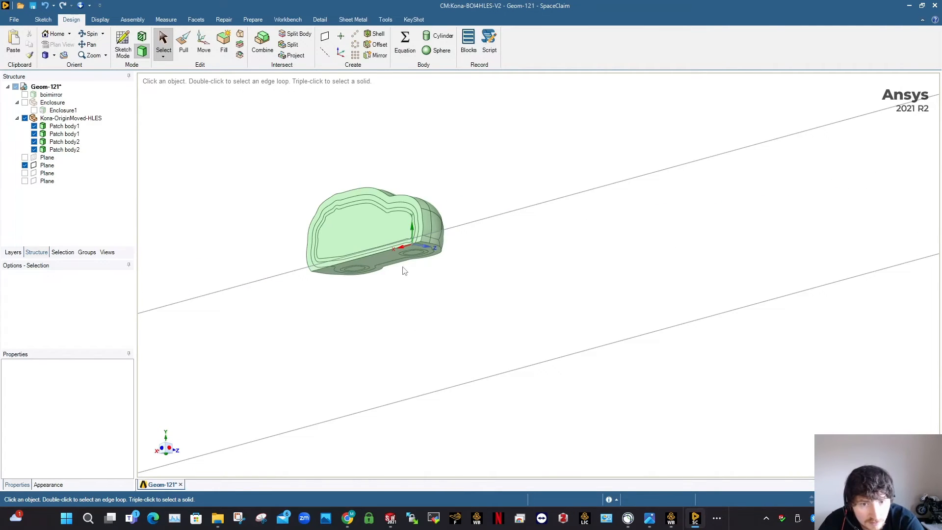
{"action": "scroll", "coordinate": [387, 245], "scroll_direction": "up", "scroll_amount": 4}
{"action": "mouse_move", "coordinate": [386, 217]}
{"action": "middle_mouse_down"}
{"action": "mouse_move", "coordinate": [407, 231]}
{"action": "mouse_move", "coordinate": [387, 253]}
{"action": "middle_mouse_up"}
{"action": "scroll", "coordinate": [387, 253], "scroll_direction": "down", "scroll_amount": 1}
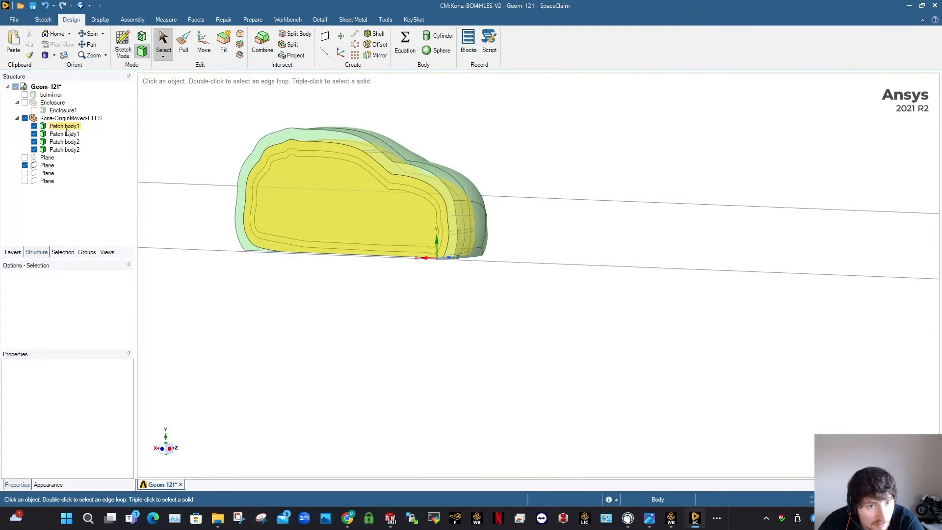
{"action": "left_click", "coordinate": [64, 150]}
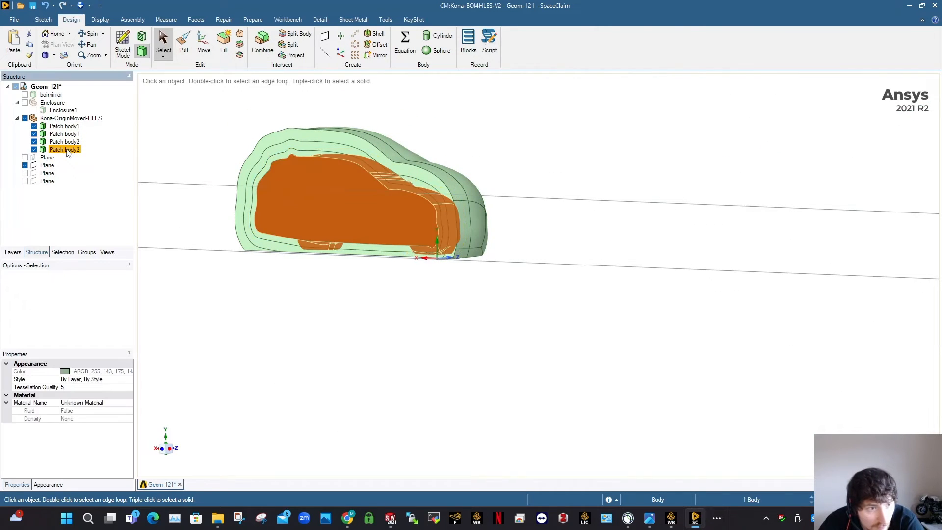
{"action": "left_click", "coordinate": [64, 149]}
{"action": "type", "text": "boinearveryfine"}
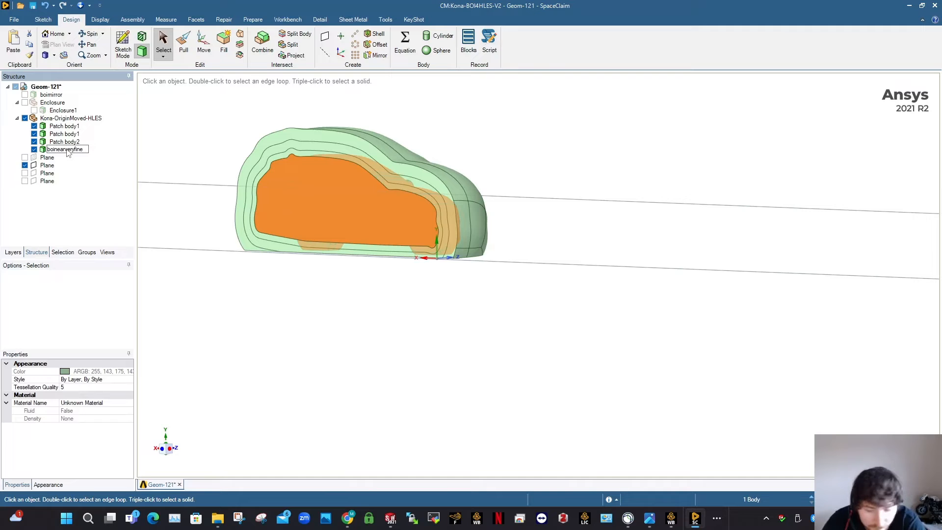
- Rename the next two half-car bodies, going outward, as boinearfine and boinearmedfine
{"action": "left_click", "coordinate": [64, 141]}
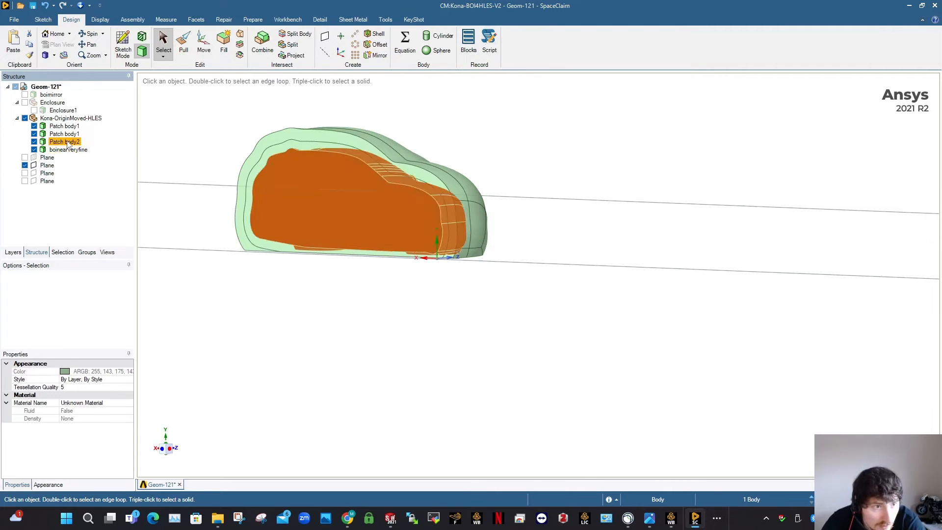
{"action": "left_click", "coordinate": [67, 142]}
{"action": "type", "text": "boinearfine"}
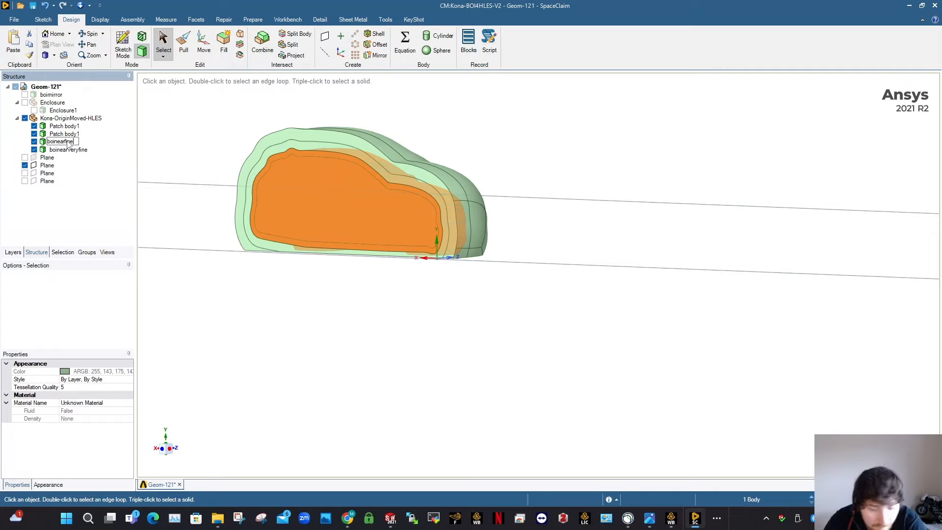
{"action": "left_click", "coordinate": [63, 134]}
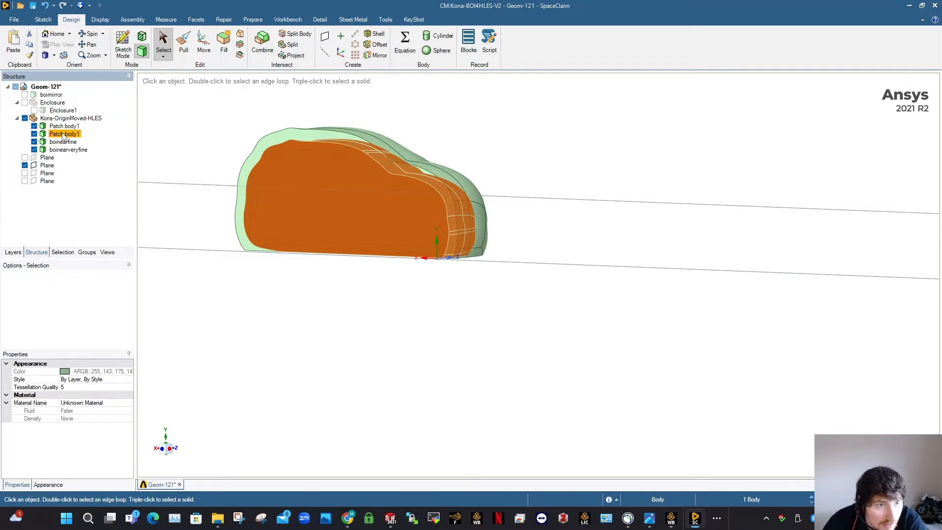
{"action": "left_click", "coordinate": [63, 135]}
{"action": "type", "text": "boinearmedfine"}
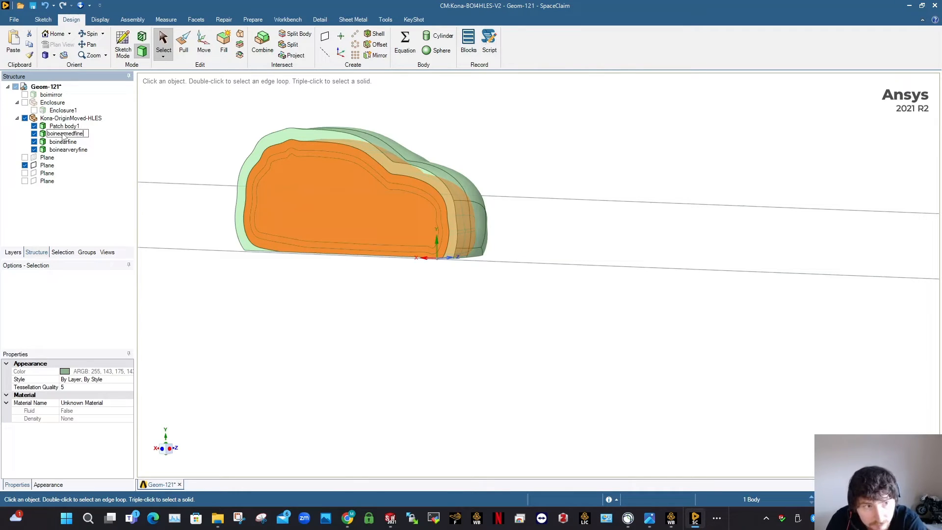
{"action": "key", "text": "Return"}
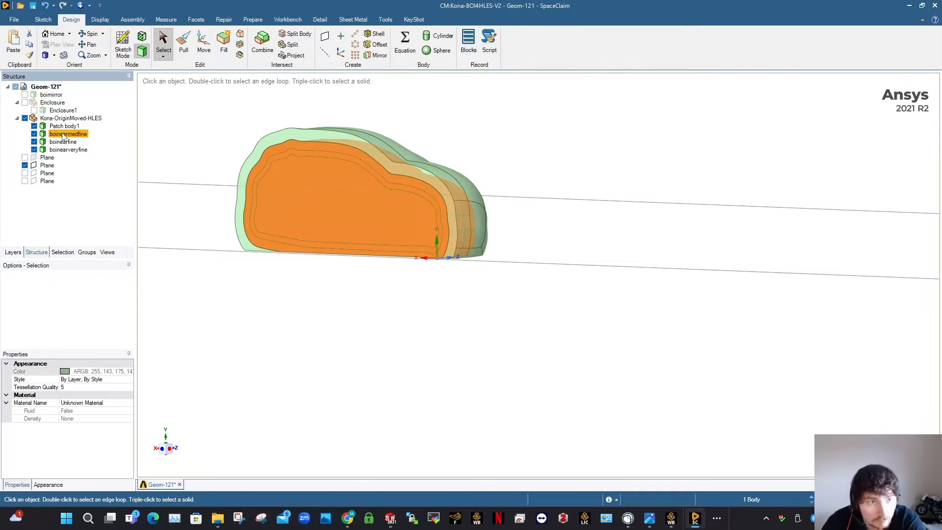
- Rename the outermost half-car body as boinearcoarse and save the document
{"action": "left_click", "coordinate": [63, 126]}
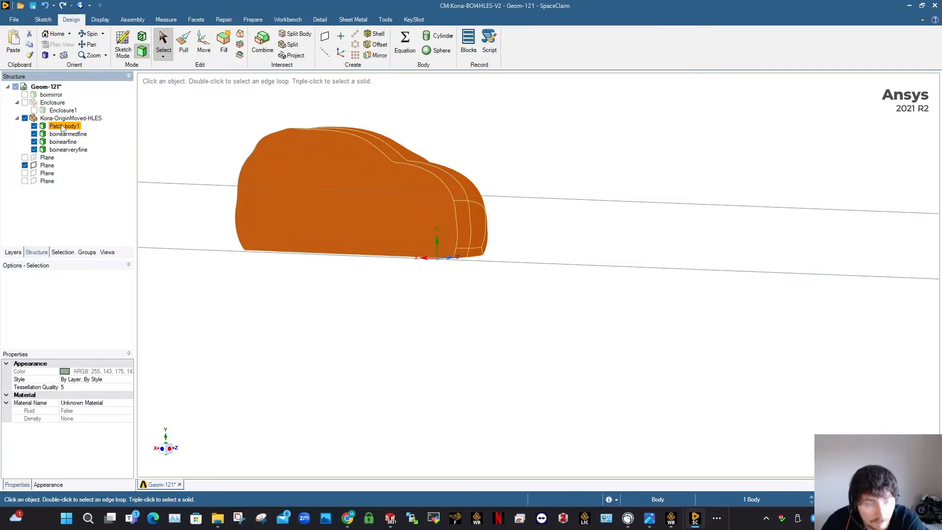
{"action": "left_click", "coordinate": [62, 126]}
{"action": "type", "text": "boinearc"}
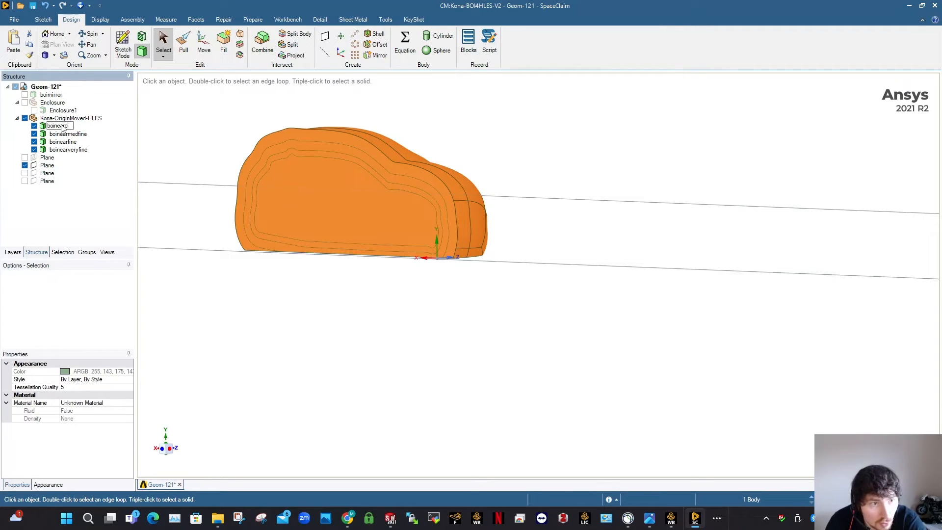
{"action": "type", "text": "oarse"}
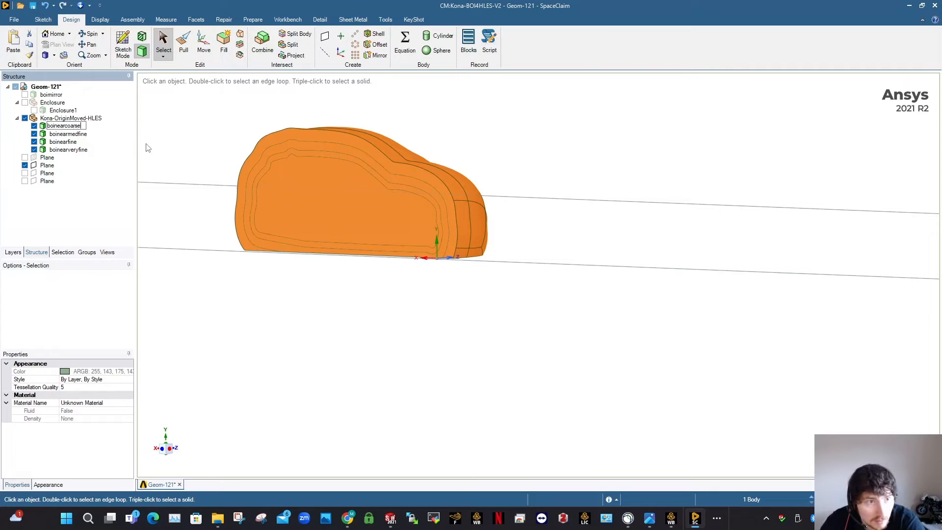
{"action": "key", "text": "Return"}
{"action": "left_click", "coordinate": [237, 269]}
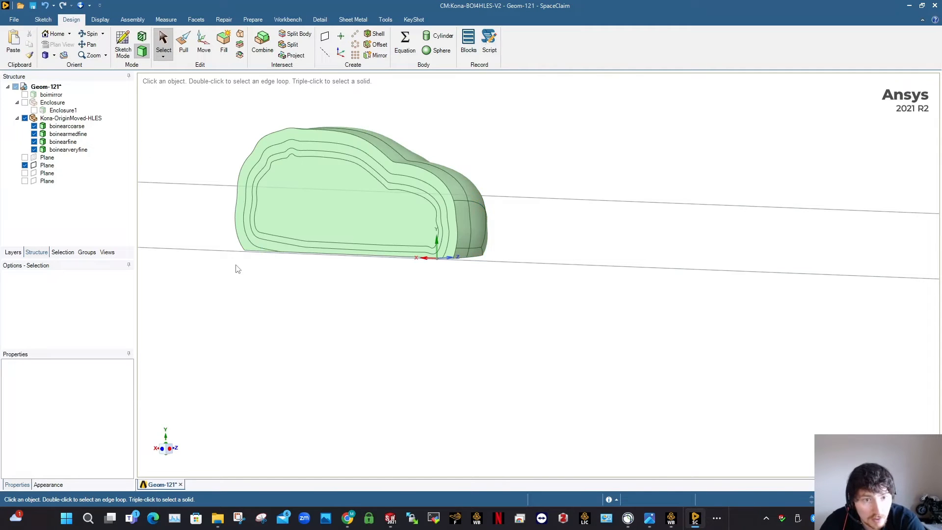
{"action": "left_click", "coordinate": [14, 20]}
{"action": "left_click", "coordinate": [45, 171]}
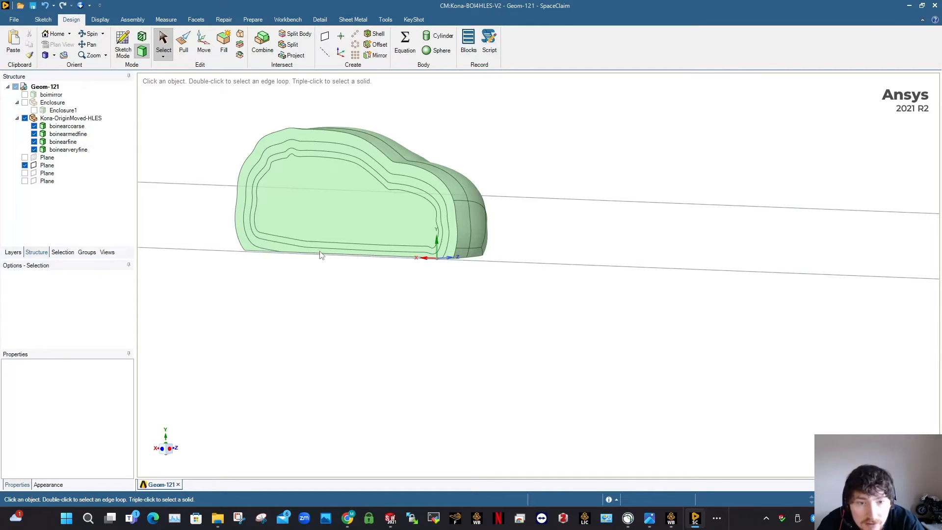
- Sketch a closed six-sided outline with a flat roof and two sloping upper edges around the half-car bodies, its base on the ground line
{"action": "scroll", "coordinate": [319, 254], "scroll_direction": "down", "scroll_amount": 2}
{"action": "left_click", "coordinate": [163, 452]}
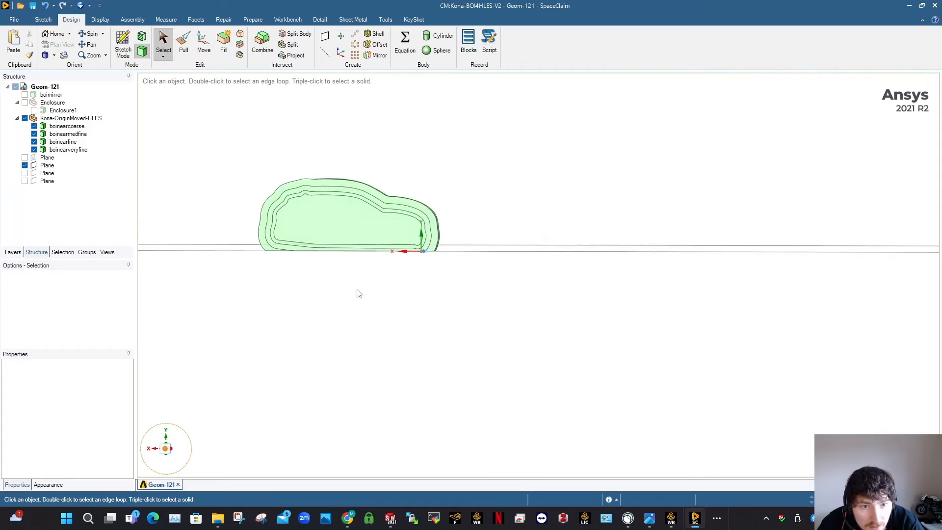
{"action": "left_click", "coordinate": [25, 157]}
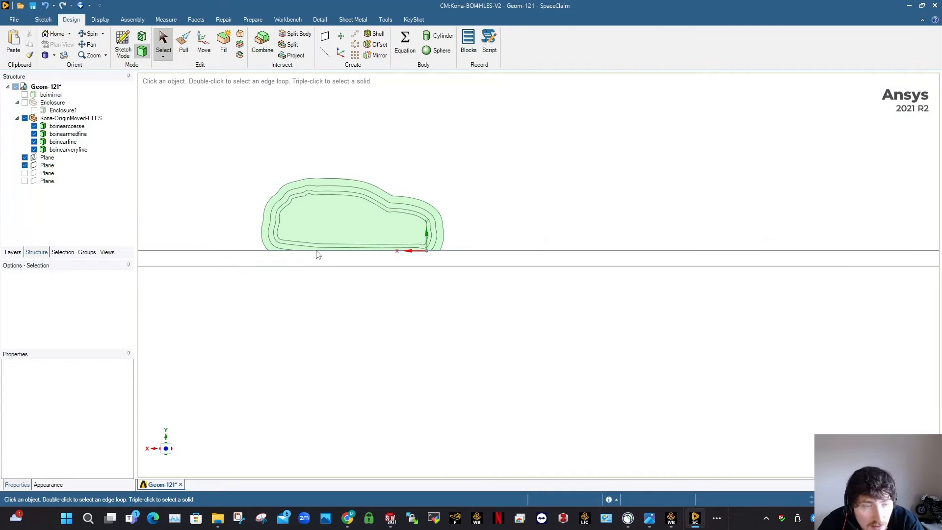
{"action": "left_click", "coordinate": [44, 20]}
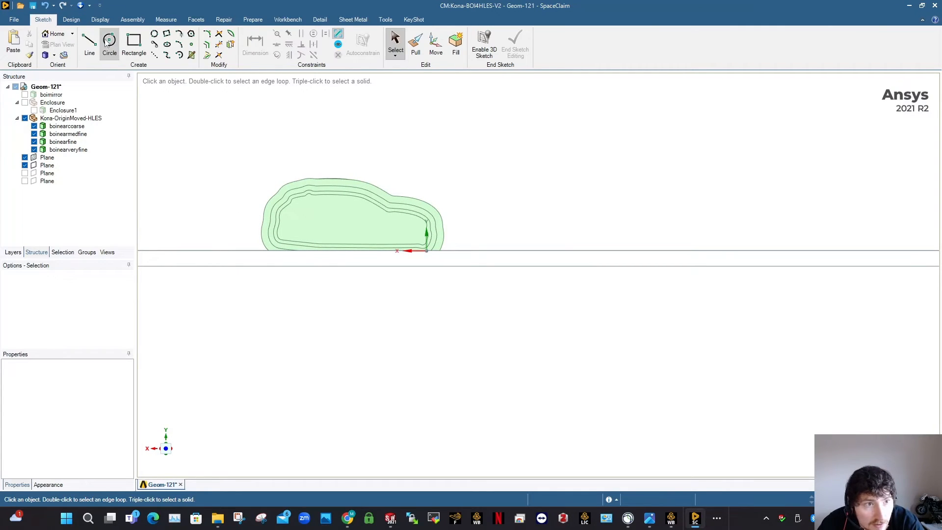
{"action": "left_click", "coordinate": [90, 46]}
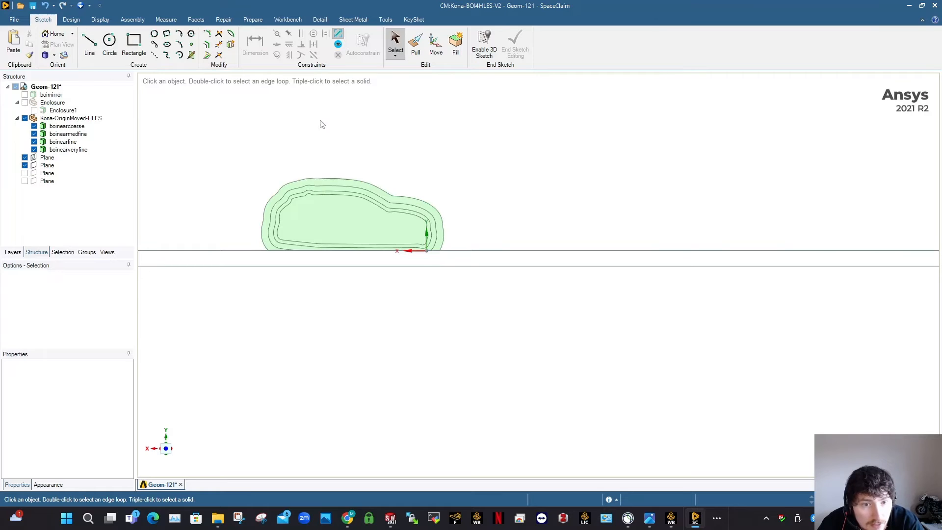
{"action": "key", "text": "Escape"}
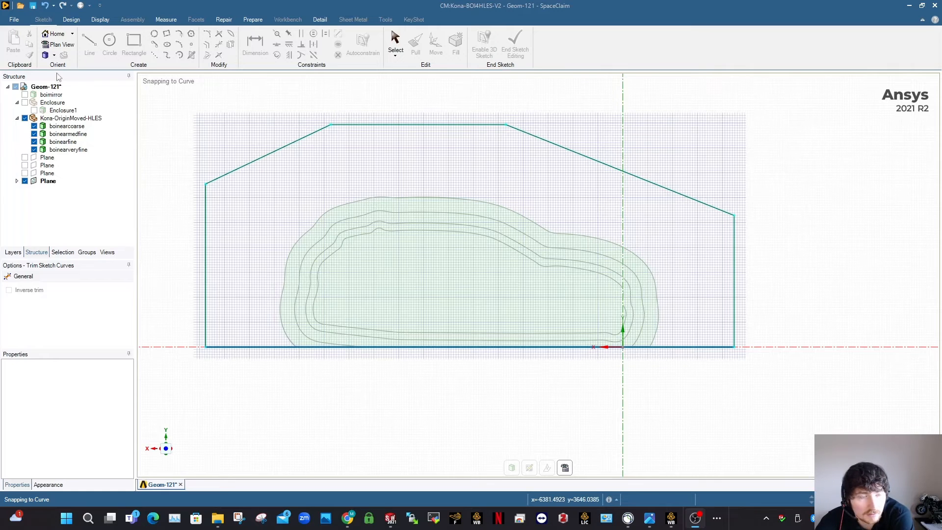
- Pull the six-sided outline into a solid towards positive Z with No merge, over a distance of 1480+1000 mm
{"action": "left_click", "coordinate": [72, 19]}
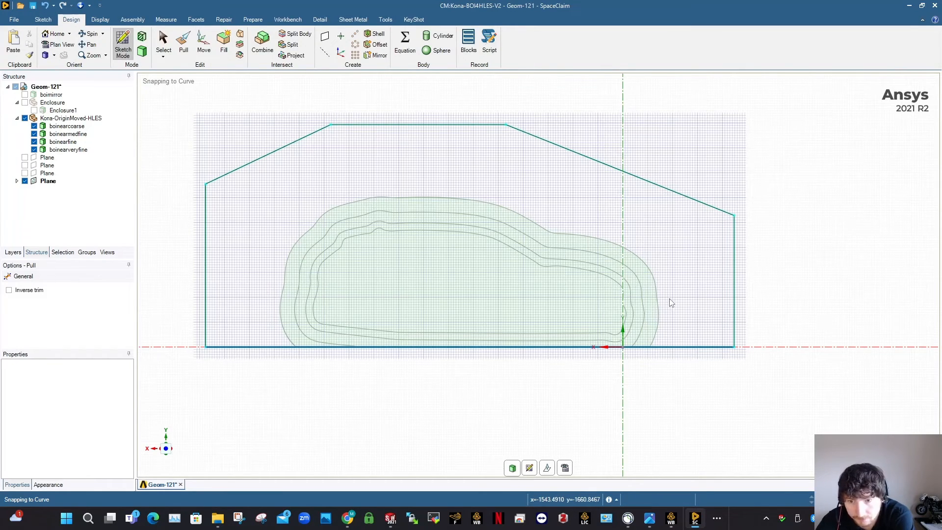
{"action": "key", "text": "p"}
{"action": "middle_click_drag", "start_coordinate": [671, 301], "coordinate": [576, 321]}
{"action": "left_click", "coordinate": [639, 242]}
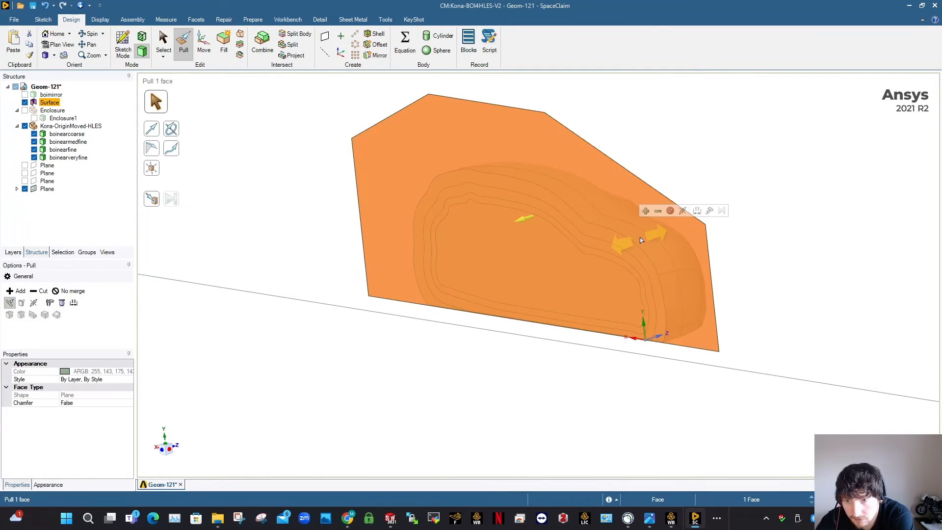
{"action": "left_click", "coordinate": [670, 211]}
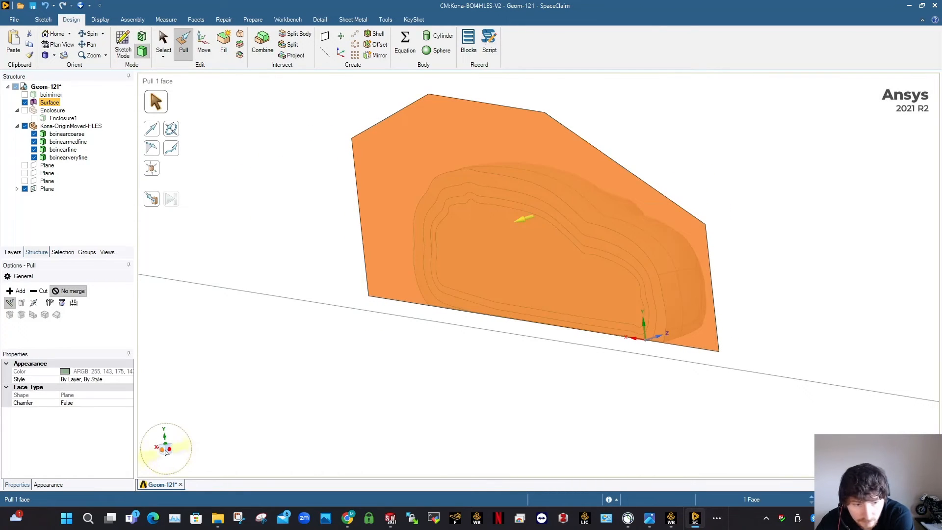
{"action": "left_click", "coordinate": [170, 452]}
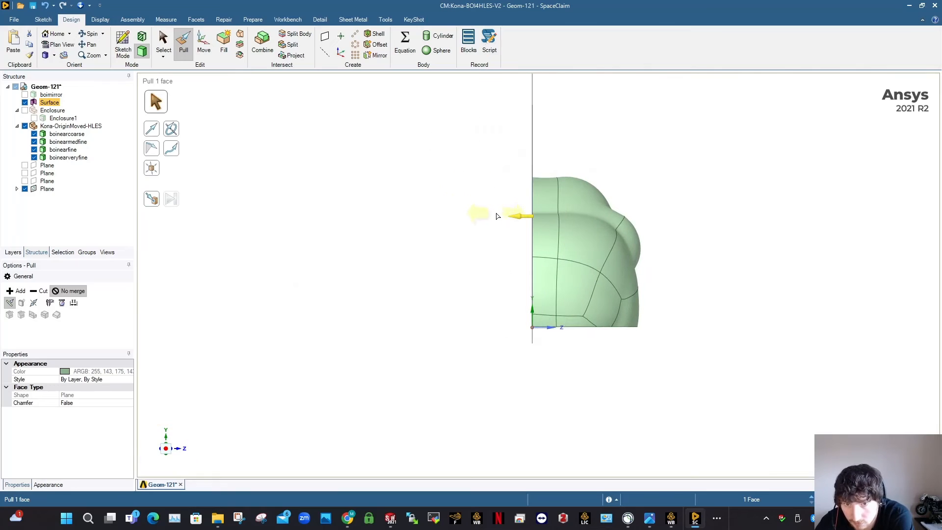
{"action": "left_click_drag", "start_coordinate": [513, 217], "coordinate": [622, 214]}
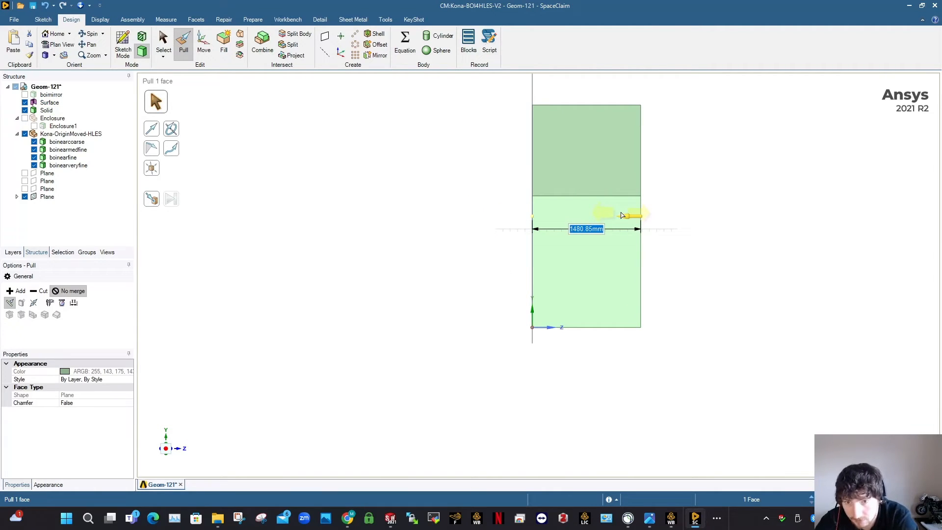
{"action": "type", "text": "1480"}
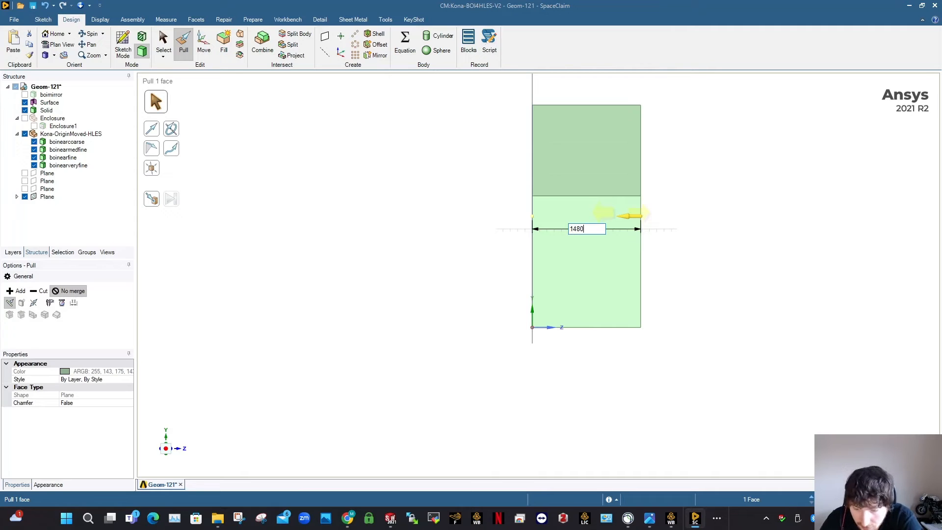
{"action": "type", "text": "+1000"}
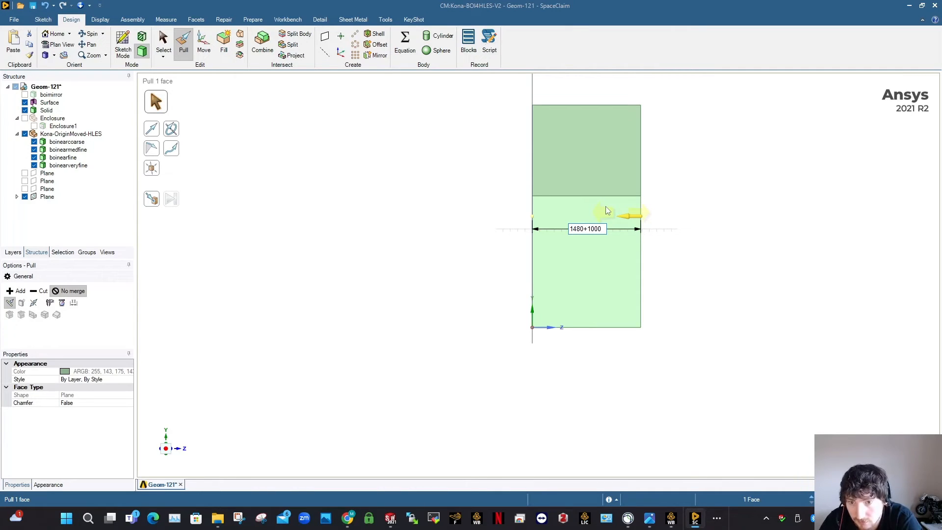
{"action": "key", "text": "Return"}
{"action": "left_click", "coordinate": [817, 266]}
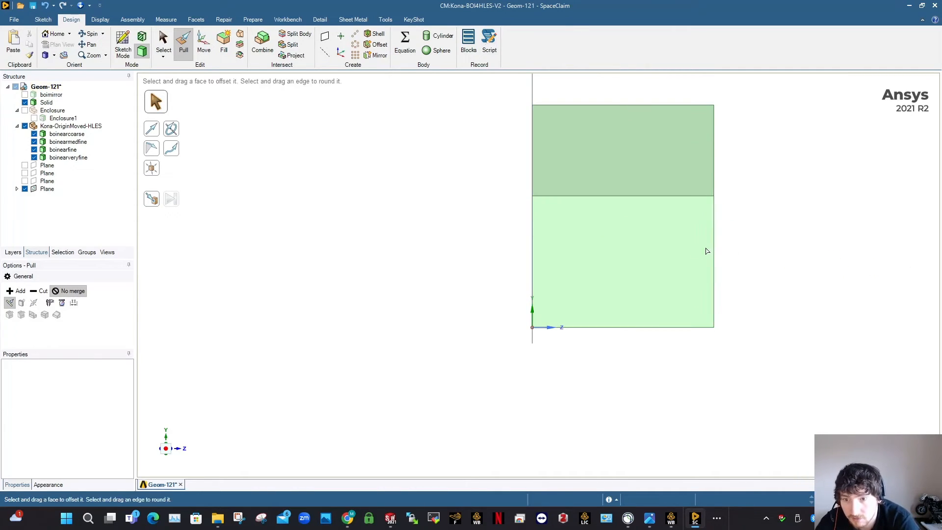
- Round the three upper edges on the outer side of the new solid with a 500 mm radius
{"action": "scroll", "coordinate": [666, 252], "scroll_direction": "down", "scroll_amount": 1}
{"action": "middle_click_drag", "start_coordinate": [663, 252], "coordinate": [528, 257], "text": "shift"}
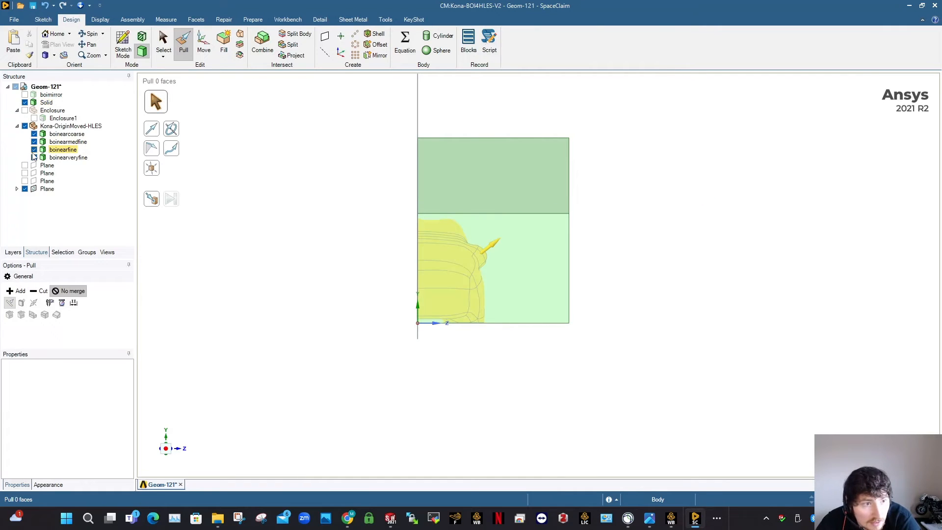
{"action": "key", "text": "s"}
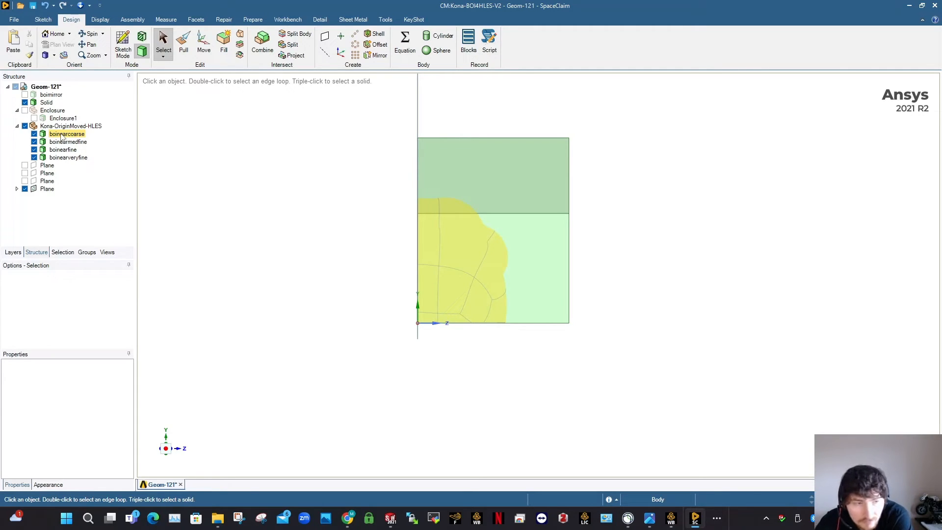
{"action": "middle_click_drag", "start_coordinate": [537, 155], "coordinate": [519, 163]}
{"action": "left_click", "coordinate": [558, 160]}
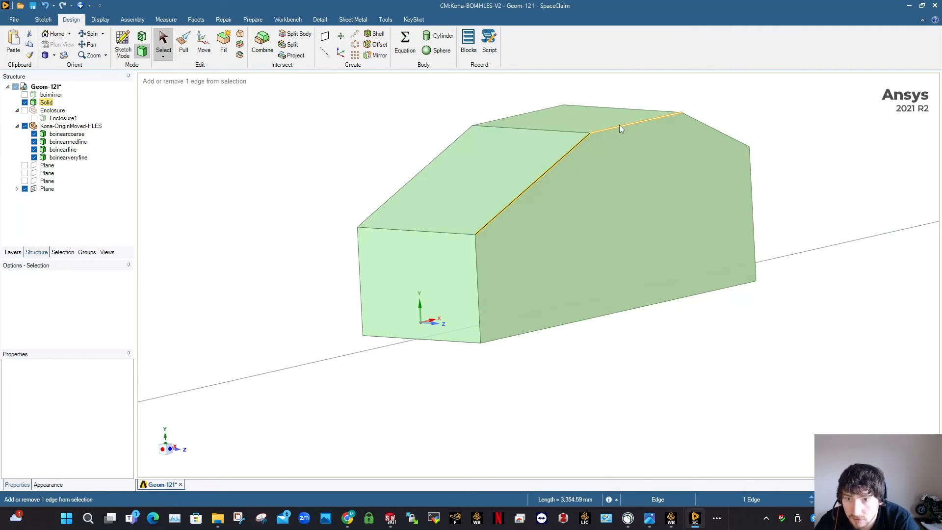
{"action": "left_click", "coordinate": [625, 123], "text": "ctrl"}
{"action": "left_click", "coordinate": [717, 131], "text": "ctrl"}
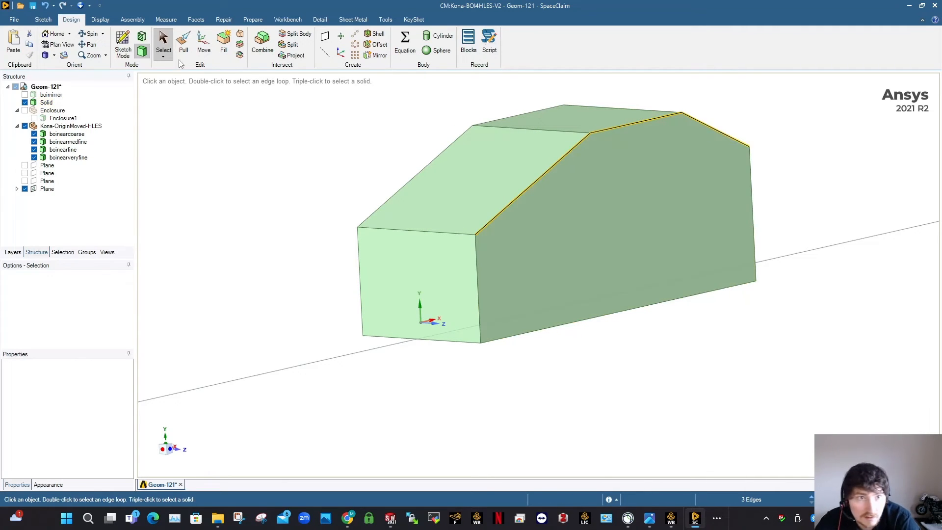
{"action": "key", "text": "p"}
{"action": "left_click_drag", "start_coordinate": [633, 147], "coordinate": [584, 189]}
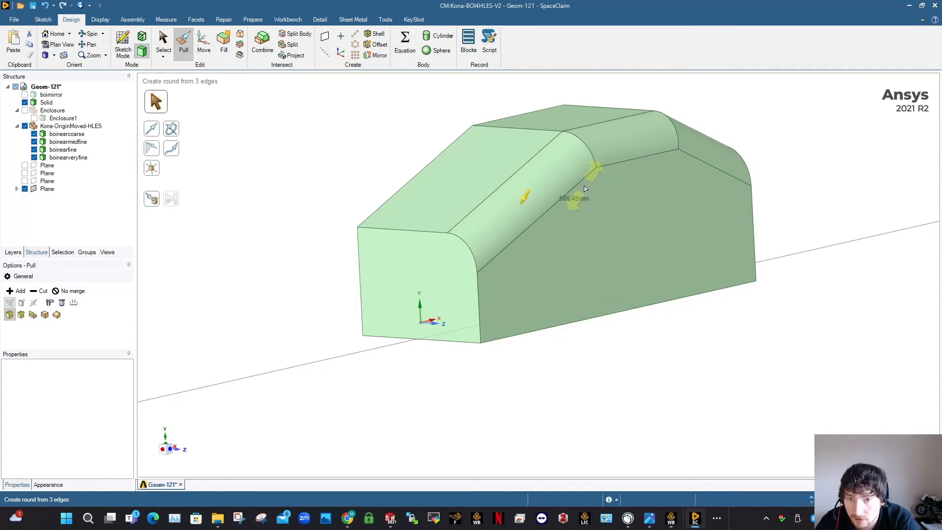
{"action": "key", "text": "space"}
{"action": "type", "text": "500"}
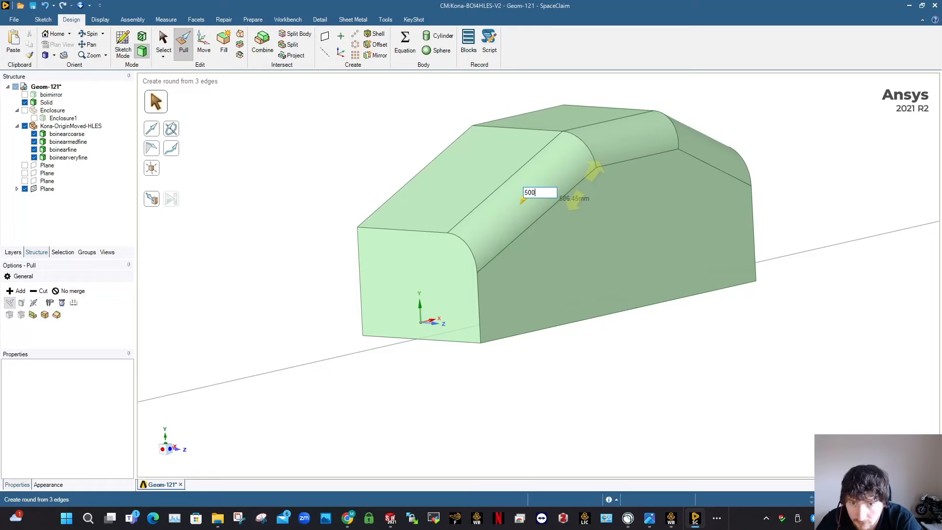
{"action": "key", "text": "Return"}
{"action": "key", "text": "Escape"}
{"action": "key", "text": "Escape"}
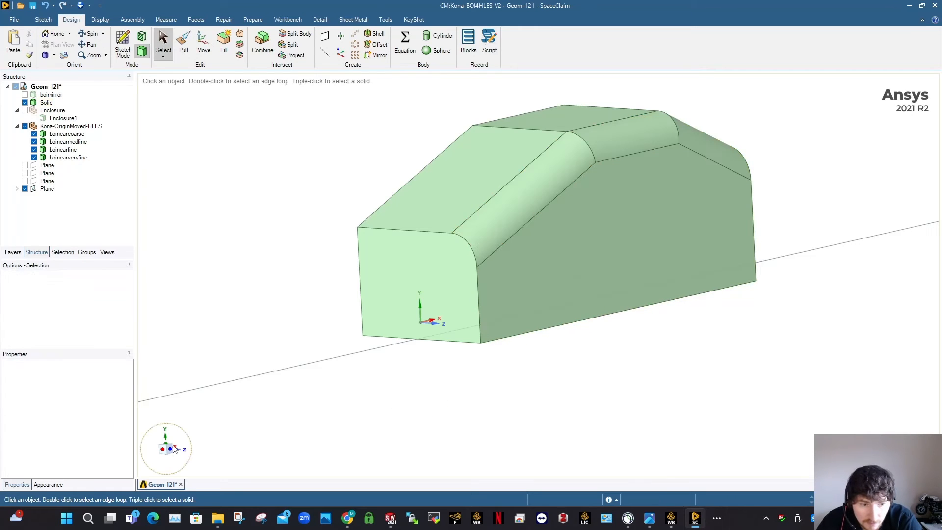
- Inspect the rounded solid around the half-car bodies and undo the rounding of its three upper edges
{"action": "left_click", "coordinate": [172, 449]}
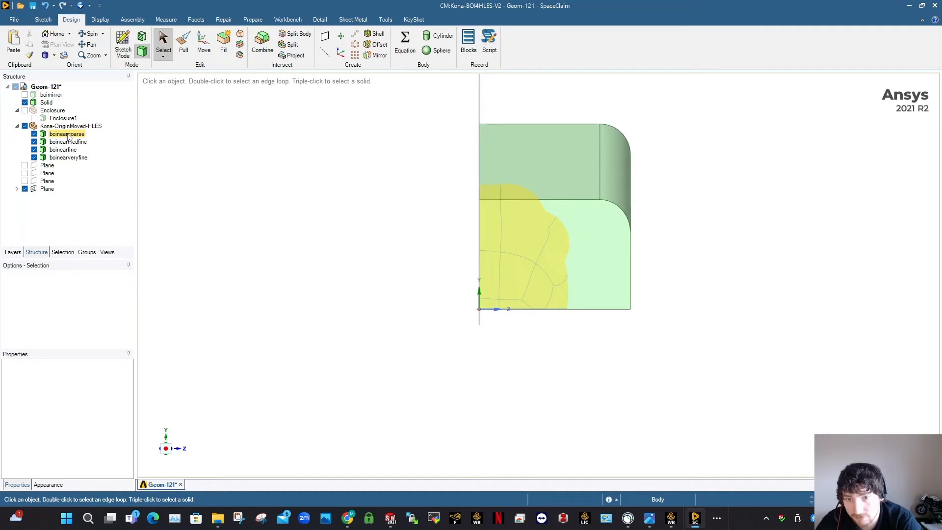
{"action": "scroll", "coordinate": [563, 235], "scroll_direction": "down", "scroll_amount": 2}
{"action": "middle_click_drag", "start_coordinate": [563, 235], "coordinate": [647, 247]}
{"action": "scroll", "coordinate": [647, 247], "scroll_direction": "up", "scroll_amount": 1}
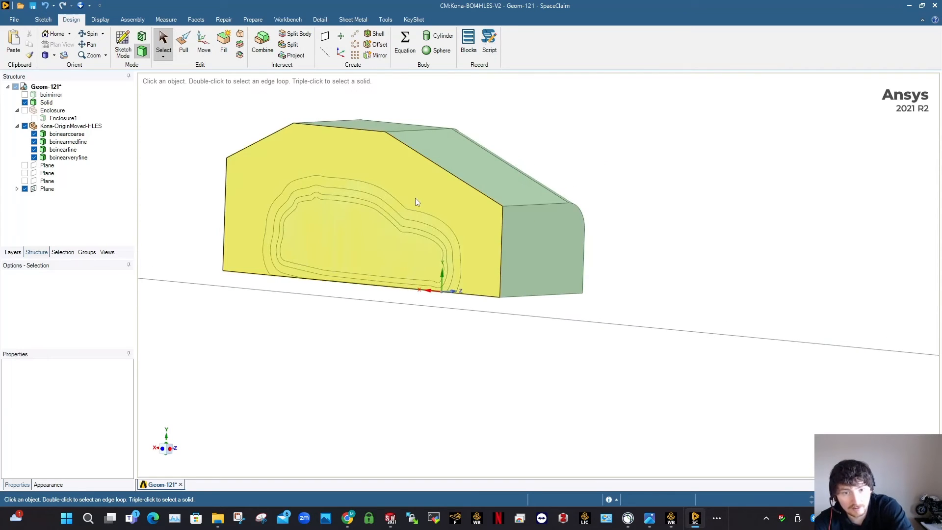
{"action": "left_click", "coordinate": [417, 178]}
{"action": "middle_click_drag", "start_coordinate": [456, 251], "coordinate": [315, 235]}
{"action": "left_click", "coordinate": [315, 235]}
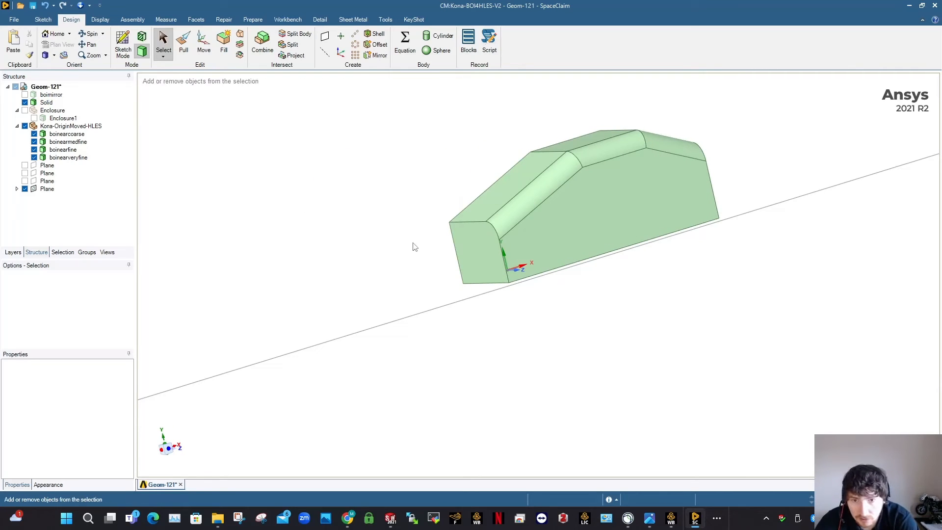
{"action": "key", "text": "p"}
{"action": "key", "text": "ctrl+z"}
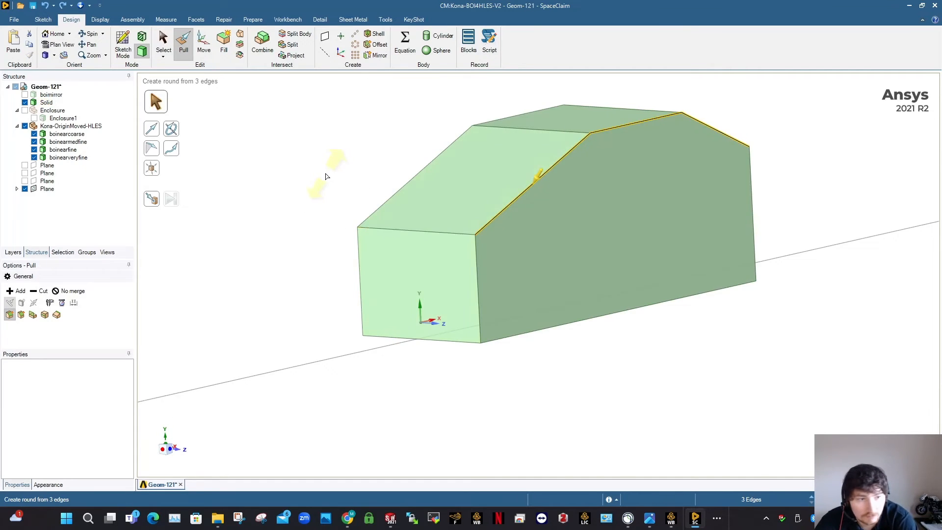
{"action": "key", "text": "Escape"}
{"action": "key", "text": "Escape"}
- Save the document and move the new solid into the Kona-OriginMoved-HLES component
{"action": "left_click", "coordinate": [14, 19]}
{"action": "key", "text": "Escape"}
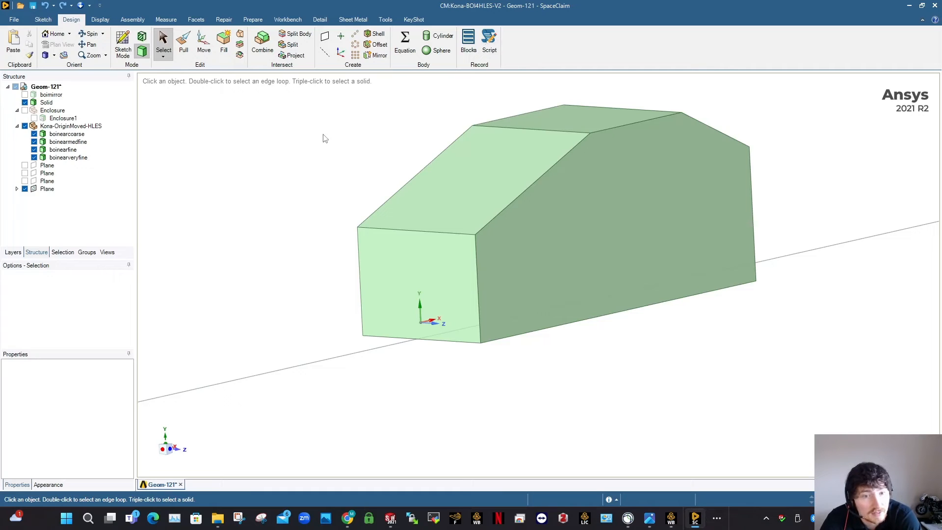
{"action": "left_click", "coordinate": [45, 103]}
{"action": "left_click_drag", "start_coordinate": [44, 105], "coordinate": [74, 132]}
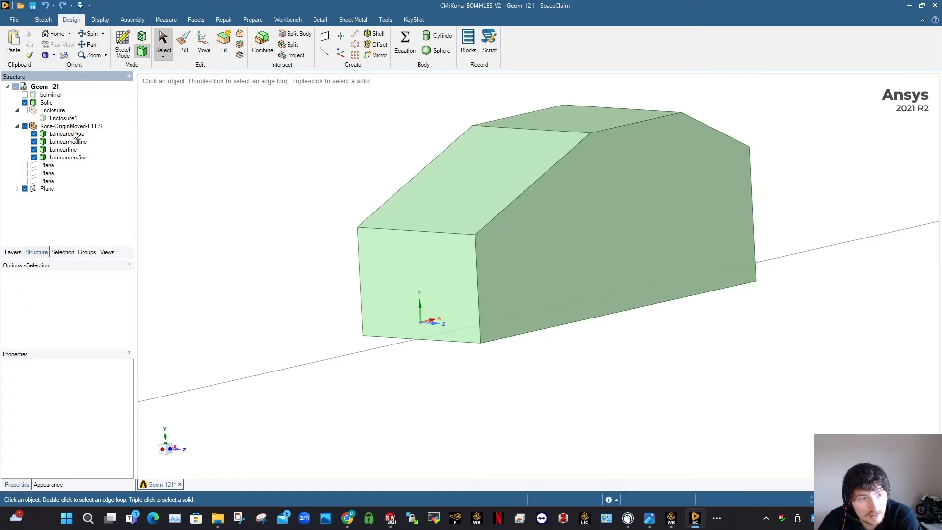
- Rename the new six-sided solid as boiverycoarse
{"action": "left_click", "coordinate": [57, 126]}
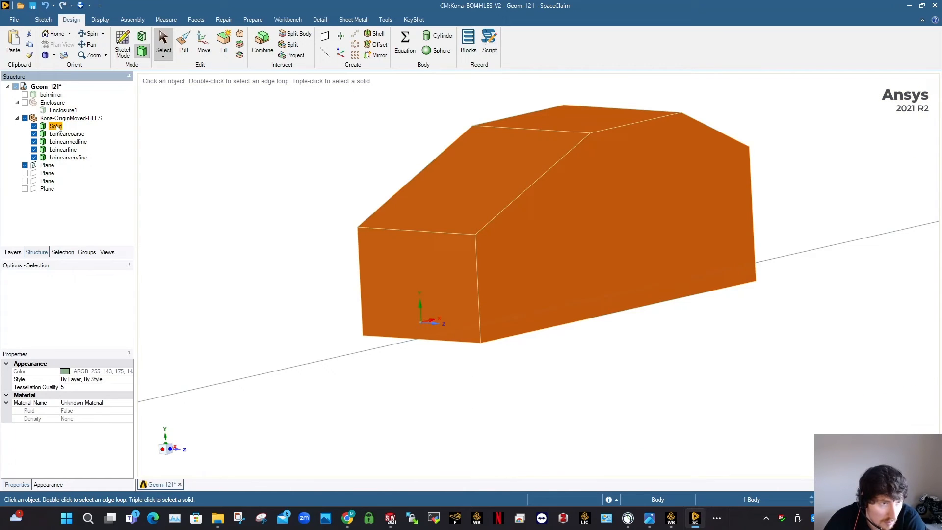
{"action": "left_click", "coordinate": [57, 126]}
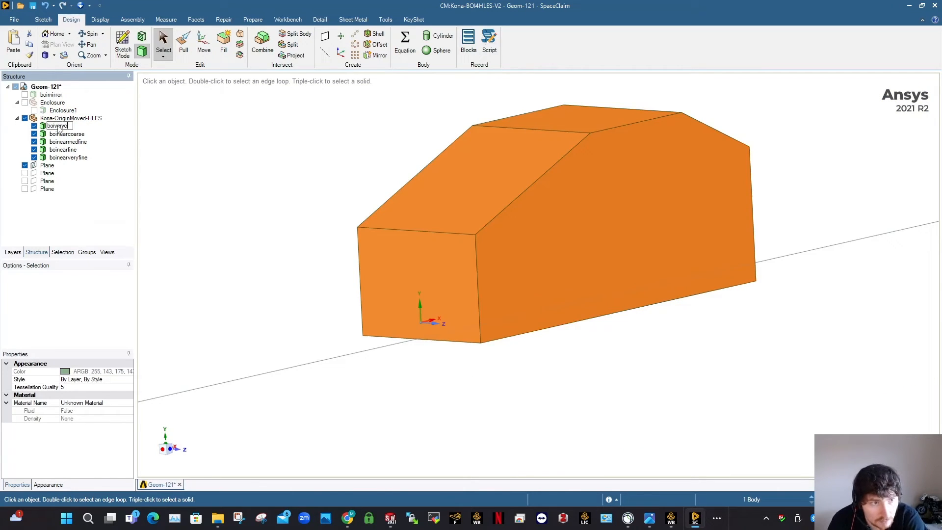
{"action": "key", "text": "Return"}
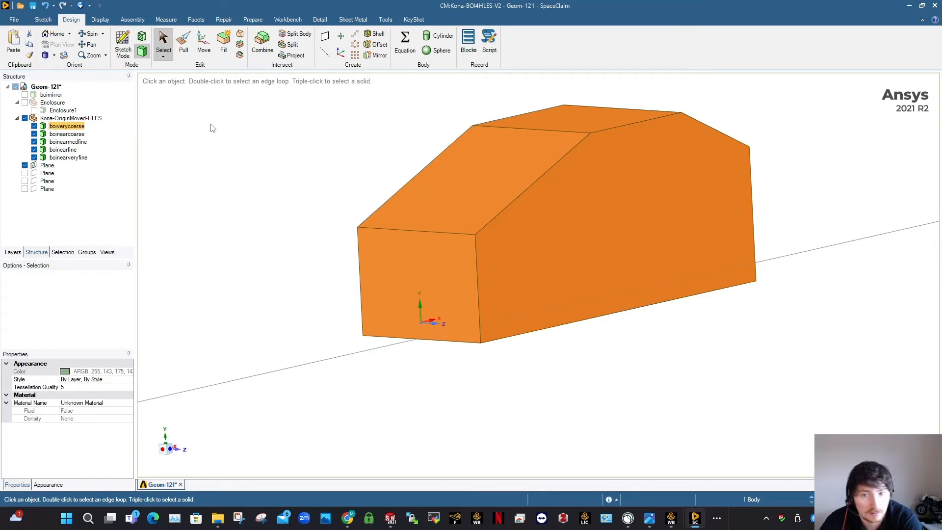
{"action": "scroll", "coordinate": [362, 274], "scroll_direction": "down", "scroll_amount": 4}
{"action": "middle_click_drag", "start_coordinate": [465, 260], "coordinate": [369, 275]}
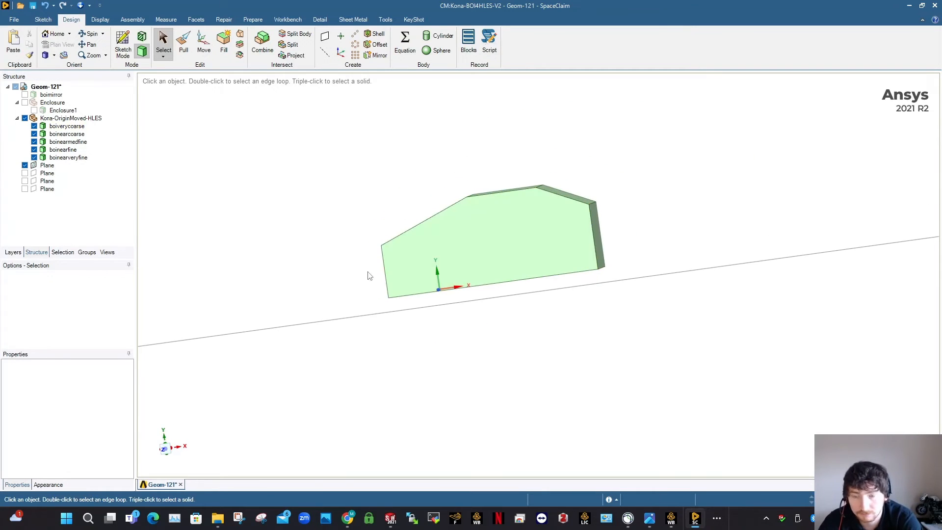
- Start a rectangle sketch on the symmetry plane, with the half-car bodies viewed square-on from the symmetry side
{"action": "middle_click_drag", "start_coordinate": [342, 372], "coordinate": [300, 445]}
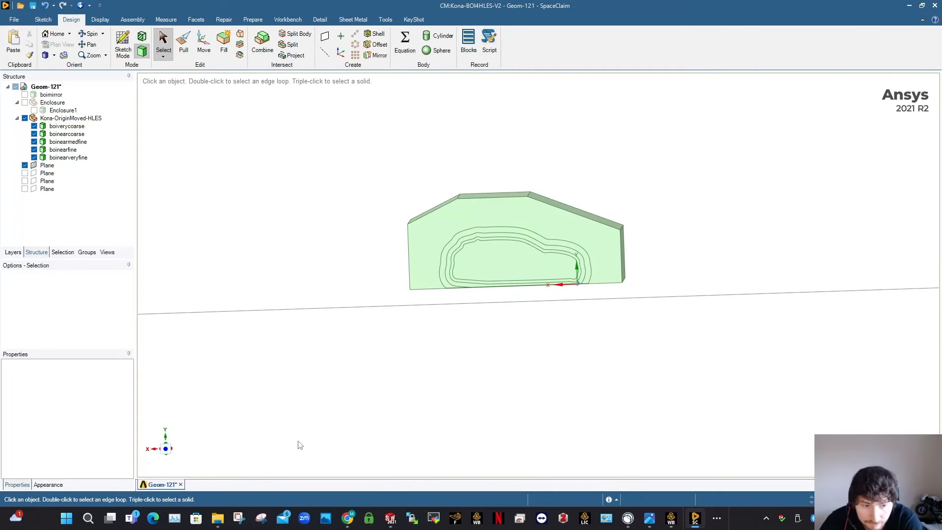
{"action": "left_click", "coordinate": [167, 451]}
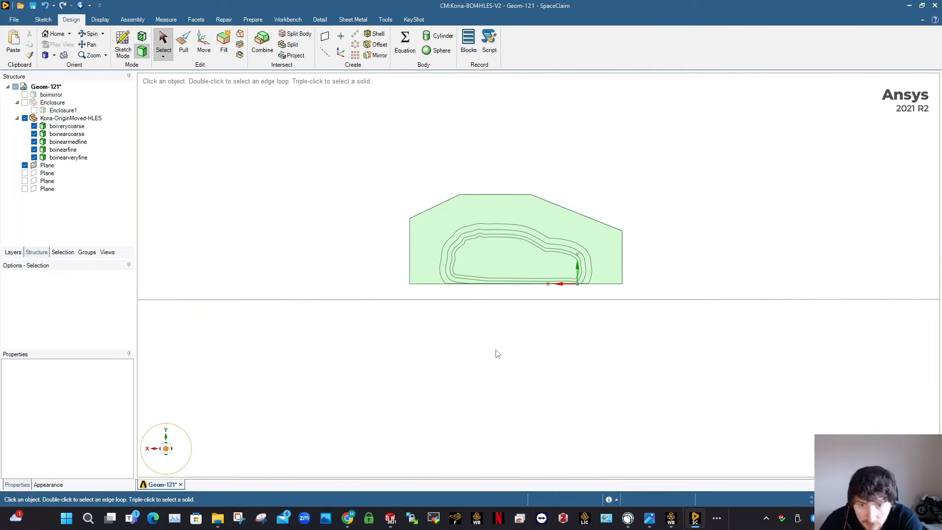
{"action": "left_click", "coordinate": [43, 19]}
{"action": "left_click", "coordinate": [133, 44]}
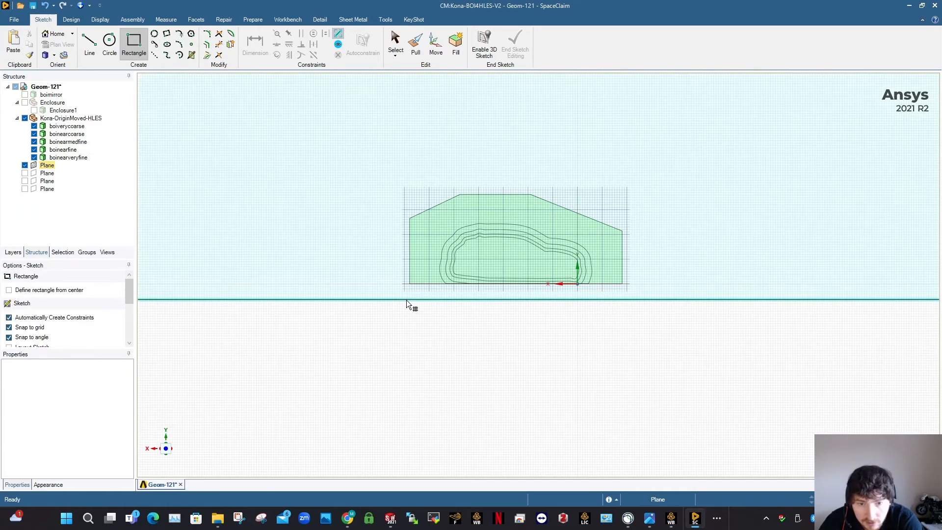
{"action": "left_click", "coordinate": [406, 299]}
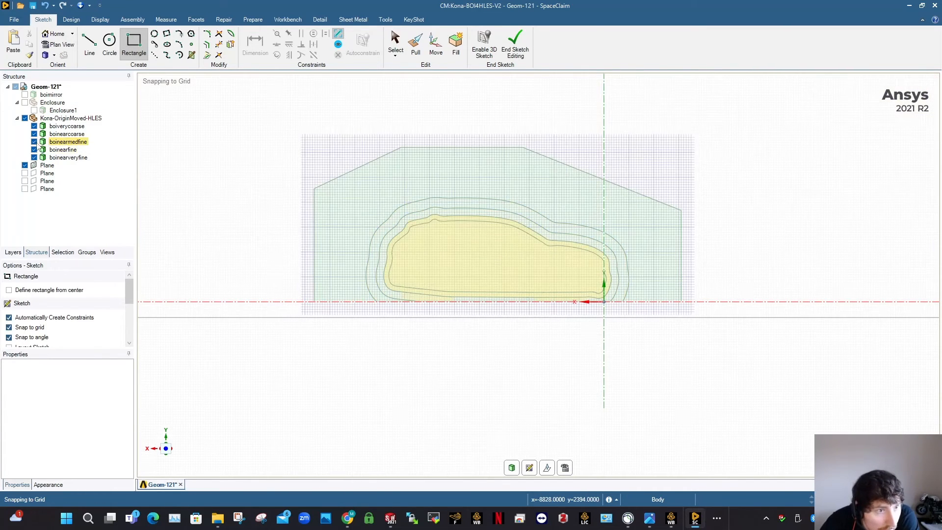
- Hide the boinearmedfine, boinearcoarse, boiverycoarse and boinearveryfine bodies, leaving only boinearfine shown
{"action": "left_click", "coordinate": [34, 141]}
{"action": "left_click", "coordinate": [34, 134]}
{"action": "left_click", "coordinate": [34, 125]}
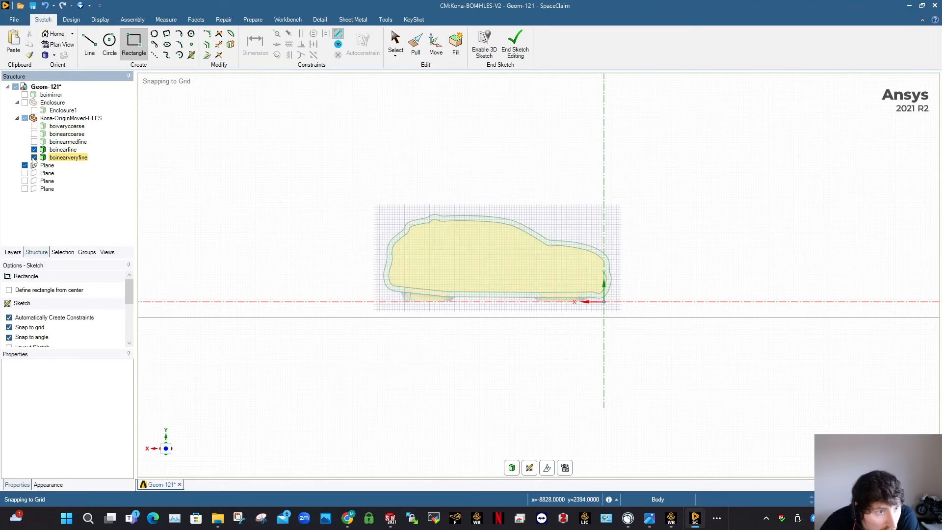
{"action": "left_click", "coordinate": [34, 158]}
{"action": "scroll", "coordinate": [386, 303], "scroll_direction": "up", "scroll_amount": 2}
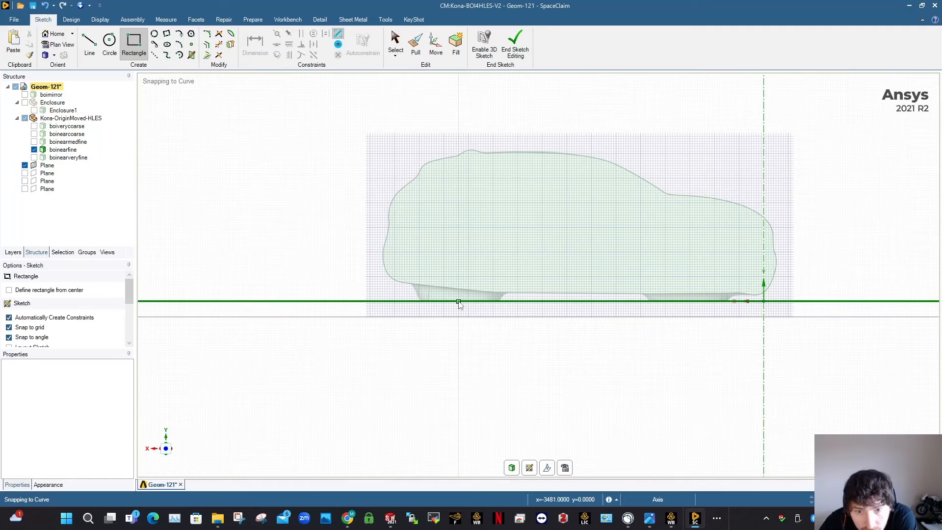
- Sketch a rectangle about 2417 mm long and 1696 mm high from the ground axis, overlapping the car's rear and extending behind it
{"action": "left_click", "coordinate": [458, 301]}
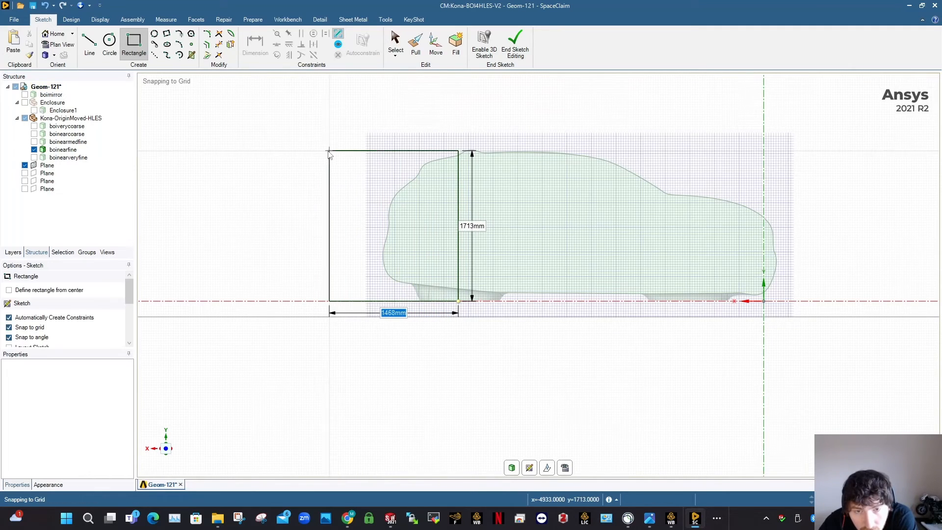
{"action": "key", "text": "Escape"}
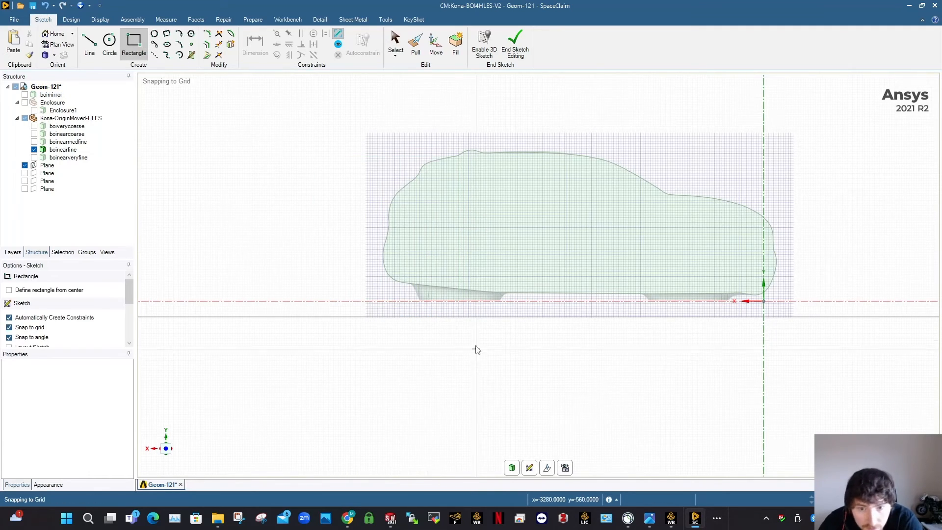
{"action": "left_click", "coordinate": [469, 301]}
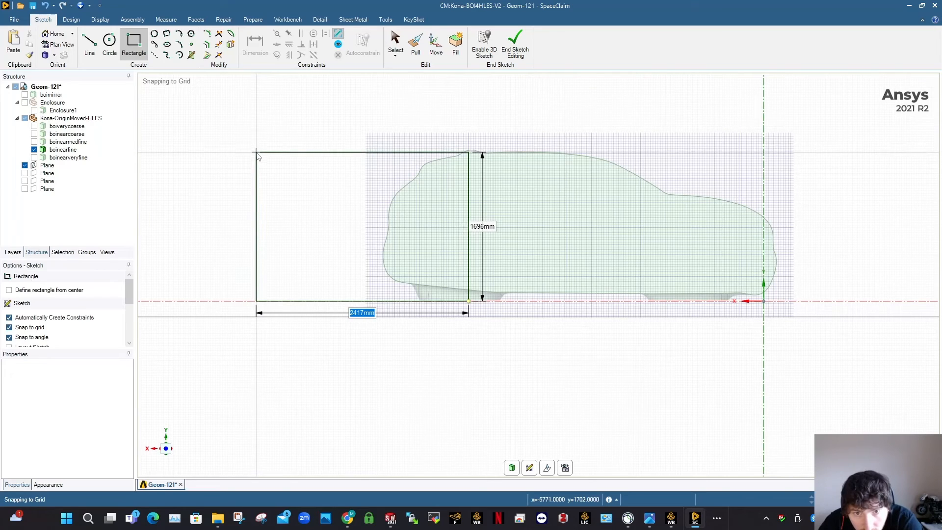
{"action": "left_click", "coordinate": [259, 158]}
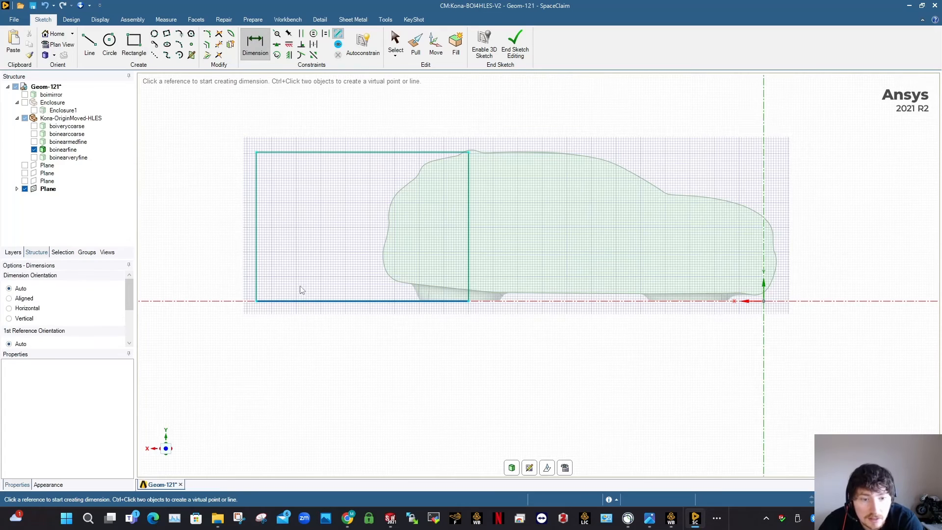
- Dimension the distance from the rectangle's edge inside the car body to the vertical axis through the origin
{"action": "left_click", "coordinate": [256, 289]}
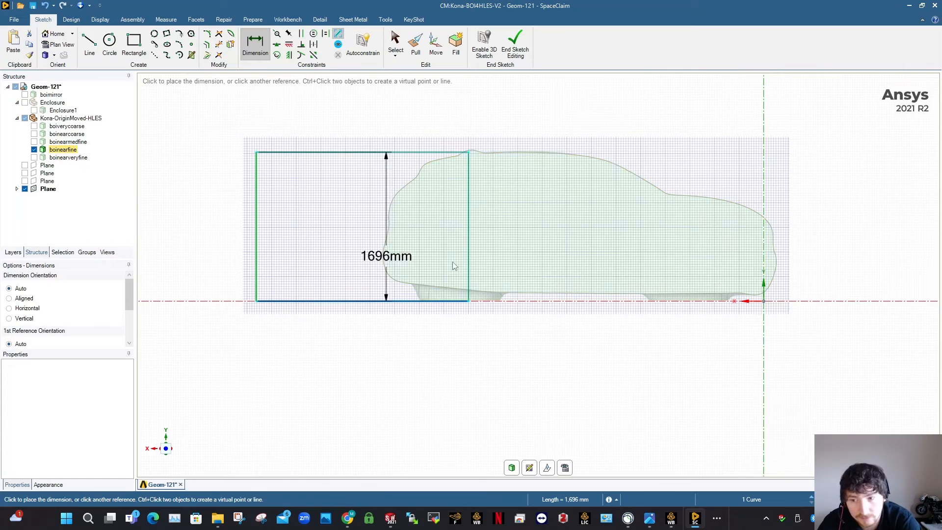
{"action": "key", "text": "Escape"}
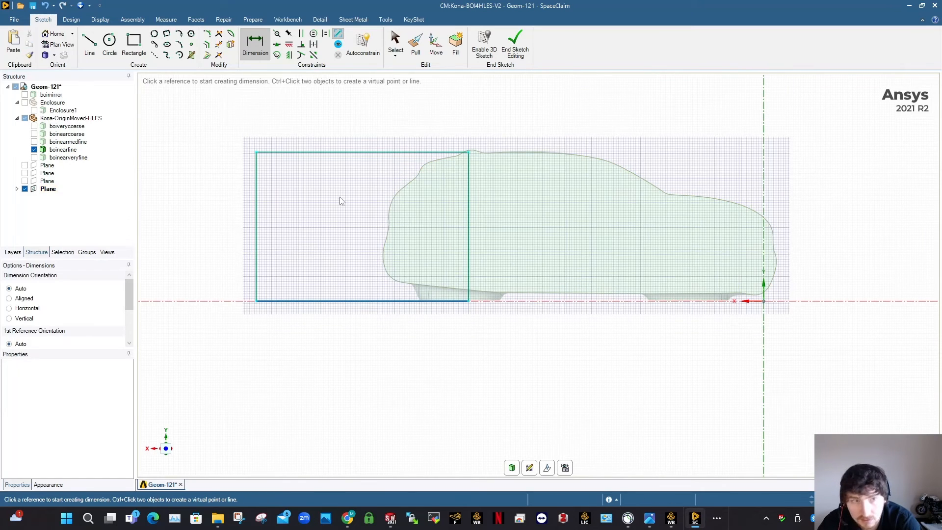
{"action": "left_click", "coordinate": [467, 237]}
{"action": "left_click", "coordinate": [763, 301]}
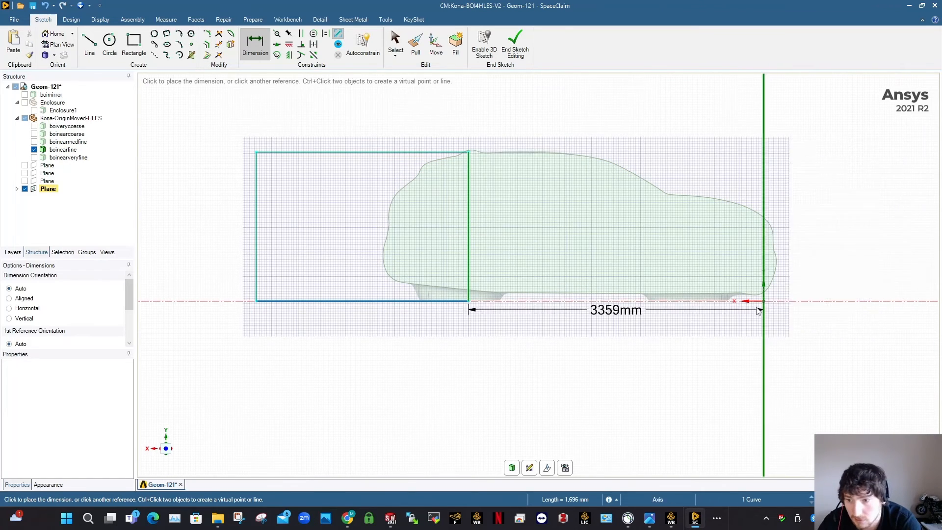
{"action": "left_click", "coordinate": [641, 253]}
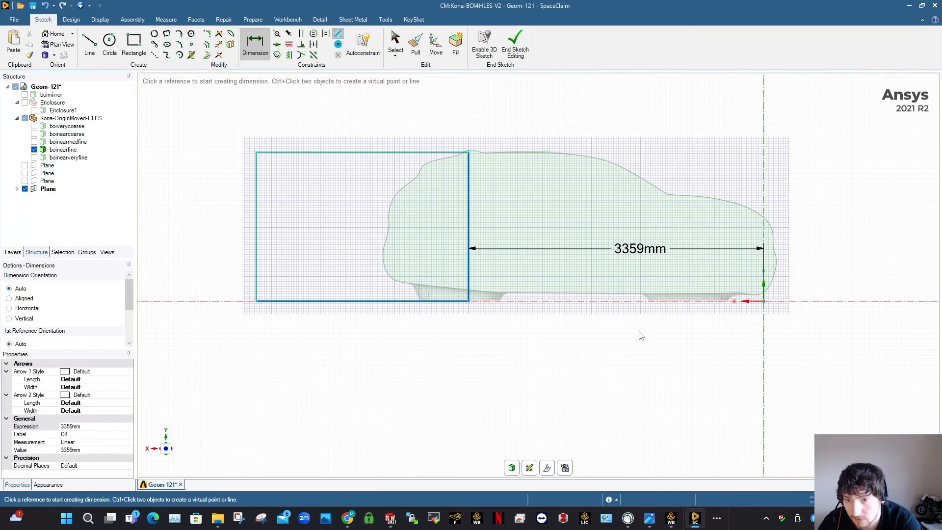
- Dimension the rectangle's rear edge from the vertical origin axis and set the distance to 5775-200 mm
{"action": "left_click", "coordinate": [255, 277]}
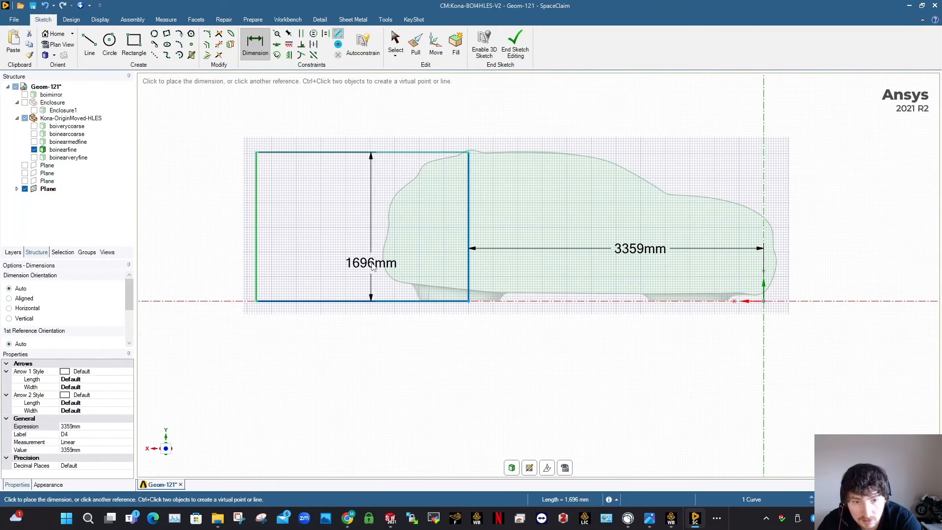
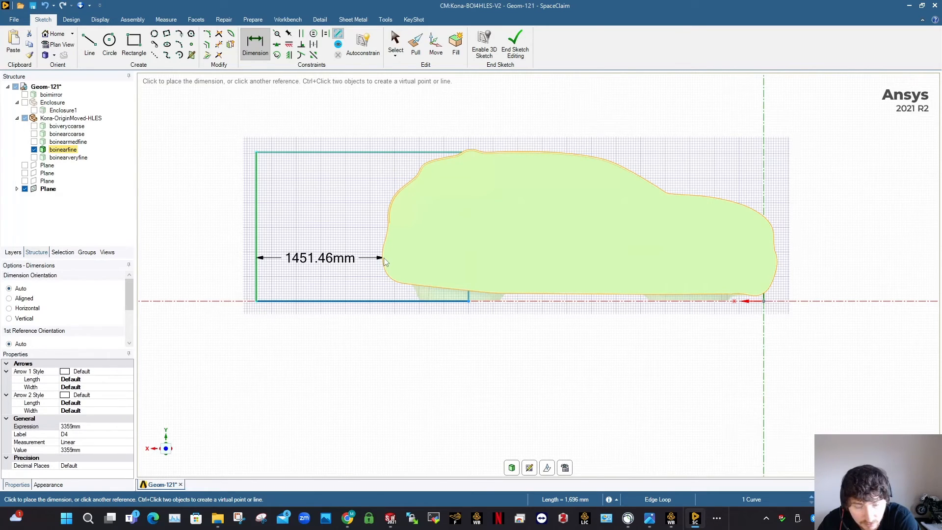
{"action": "left_click", "coordinate": [765, 303]}
{"action": "left_click", "coordinate": [518, 205]}
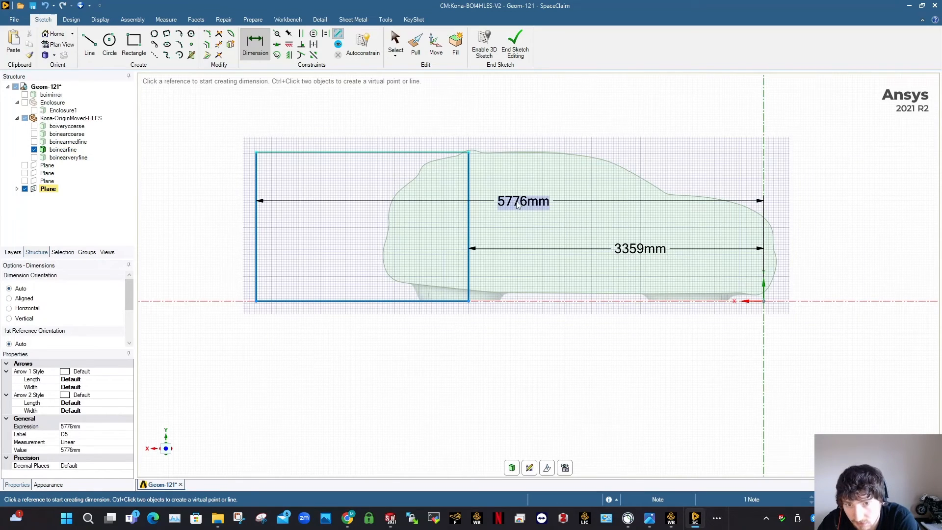
{"action": "left_click", "coordinate": [518, 205]}
{"action": "type", "text": "5"}
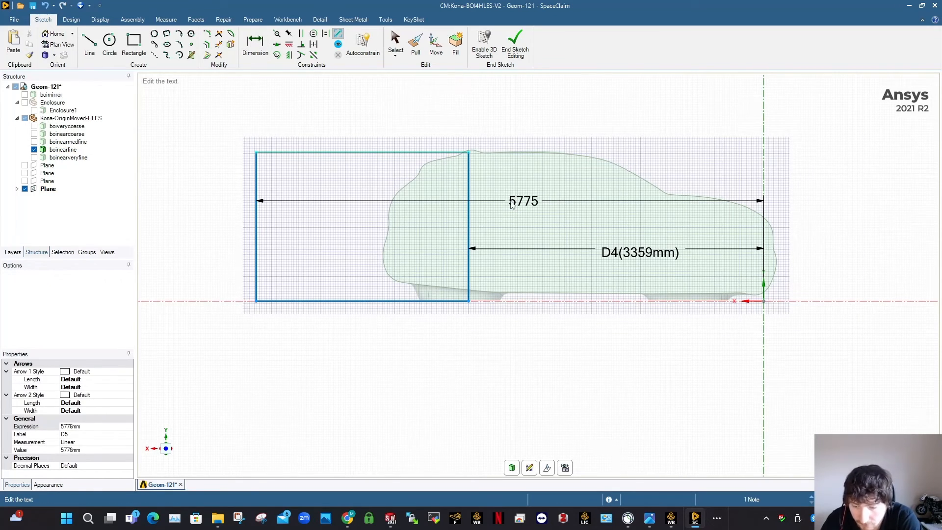
{"action": "type", "text": "775-200"}
{"action": "key", "text": "Return"}
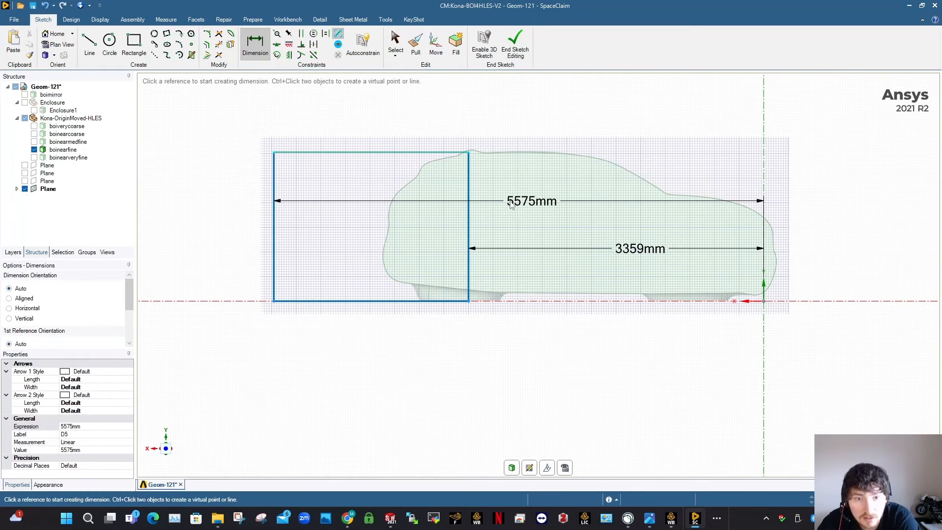
- Try to dimension the gap between the rectangle's rear edge and the car body, and set the rear edge's distance from the origin to 5595 mm
{"action": "left_click", "coordinate": [273, 268]}
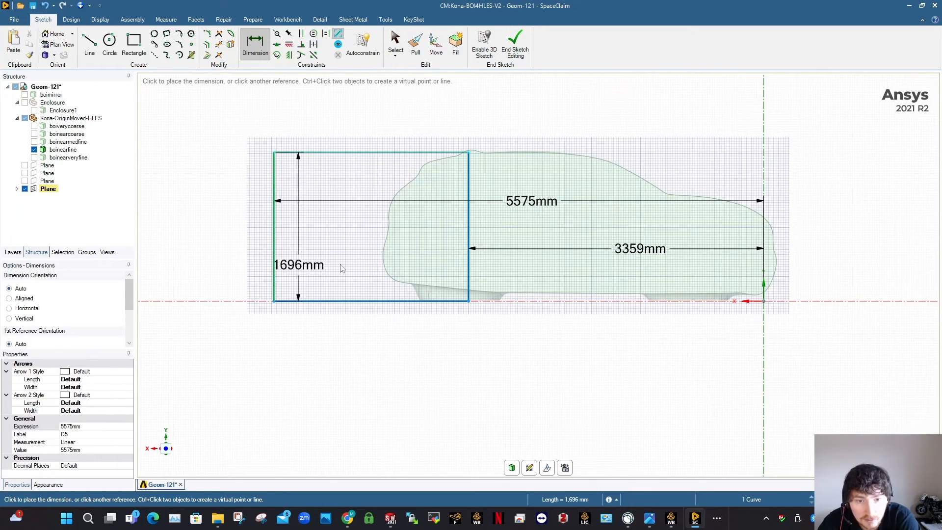
{"action": "left_click", "coordinate": [383, 265]}
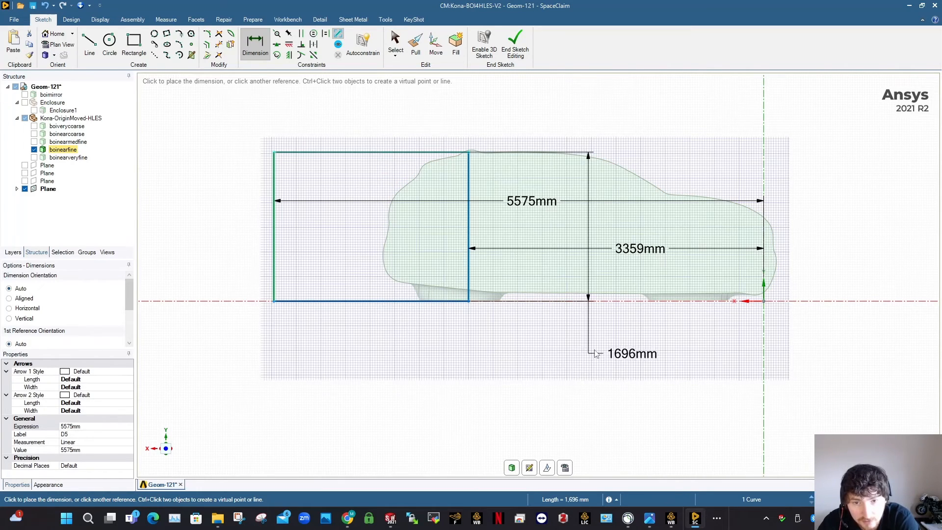
{"action": "left_click", "coordinate": [523, 206]}
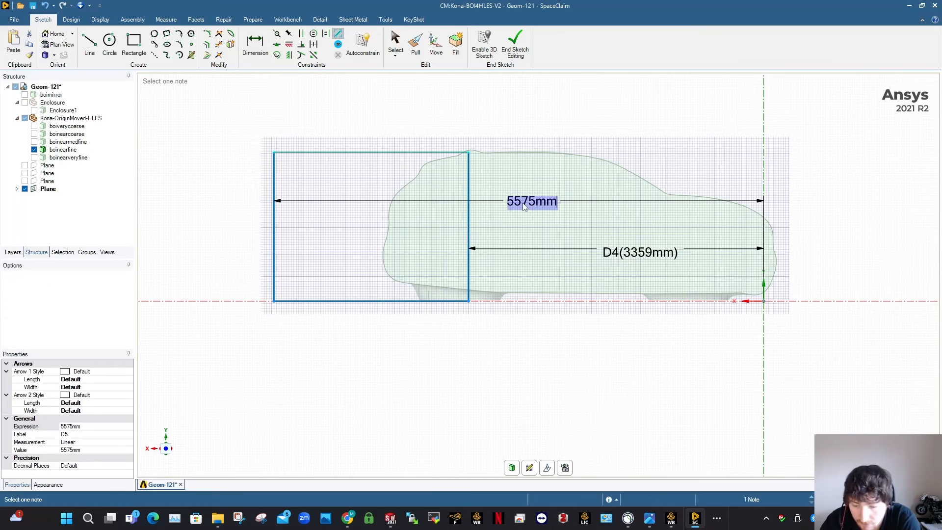
{"action": "type", "text": "5595"}
{"action": "key", "text": "Return"}
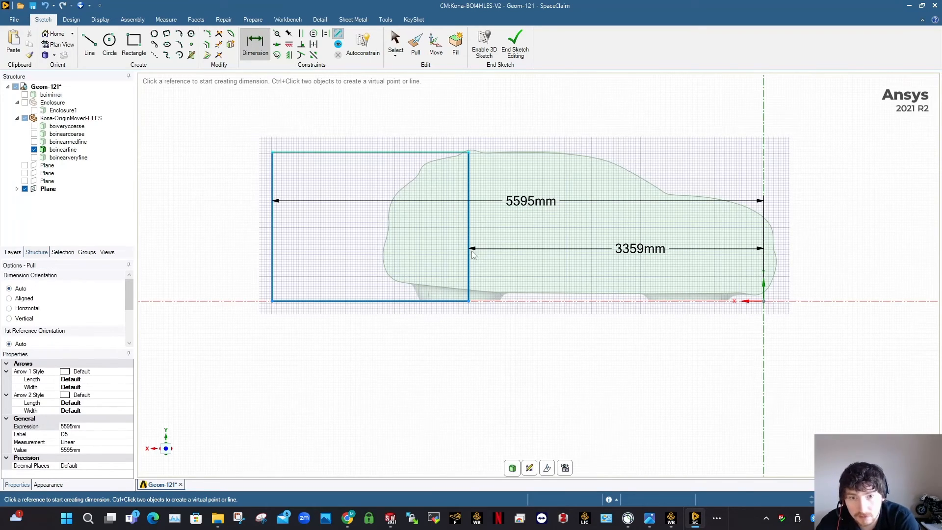
- Pull the rectangular face 1150 mm toward the car's side into a separate solid, using the No merge option
{"action": "key", "text": "p"}
{"action": "left_click", "coordinate": [444, 231]}
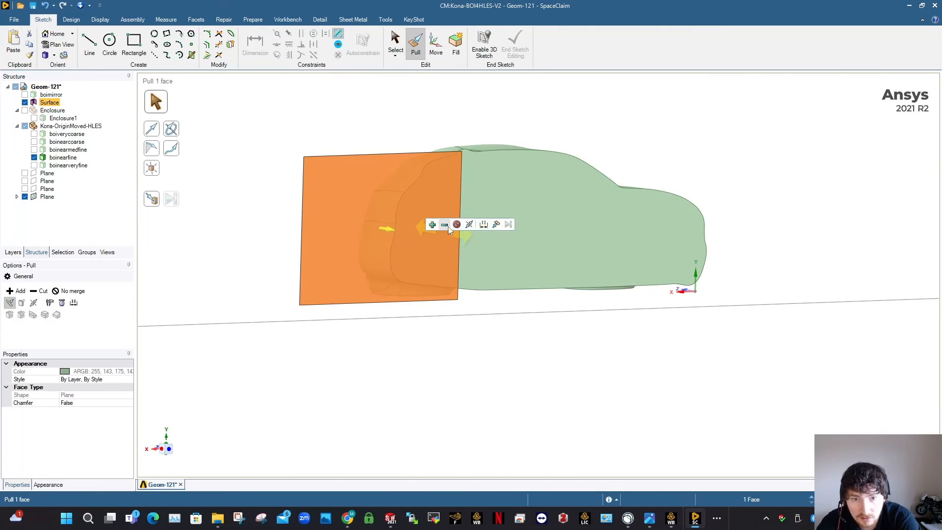
{"action": "left_click", "coordinate": [457, 225]}
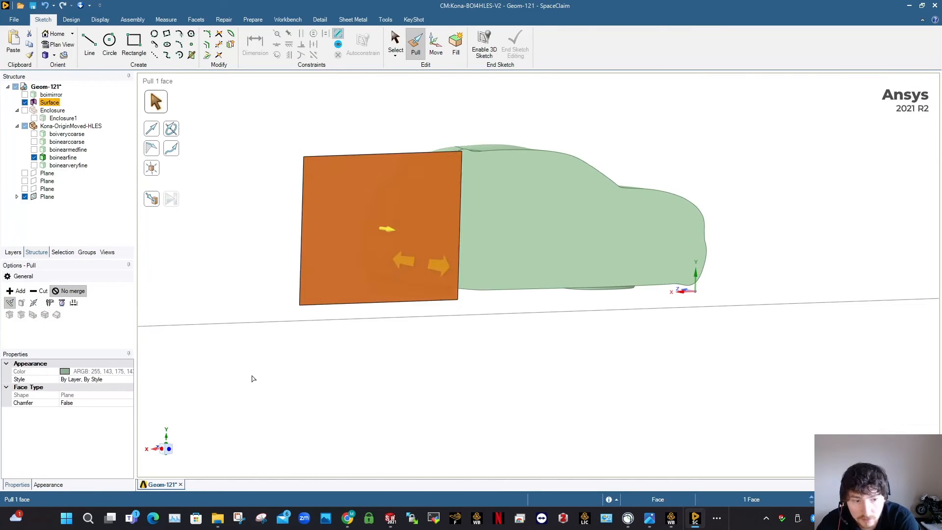
{"action": "left_click", "coordinate": [164, 450]}
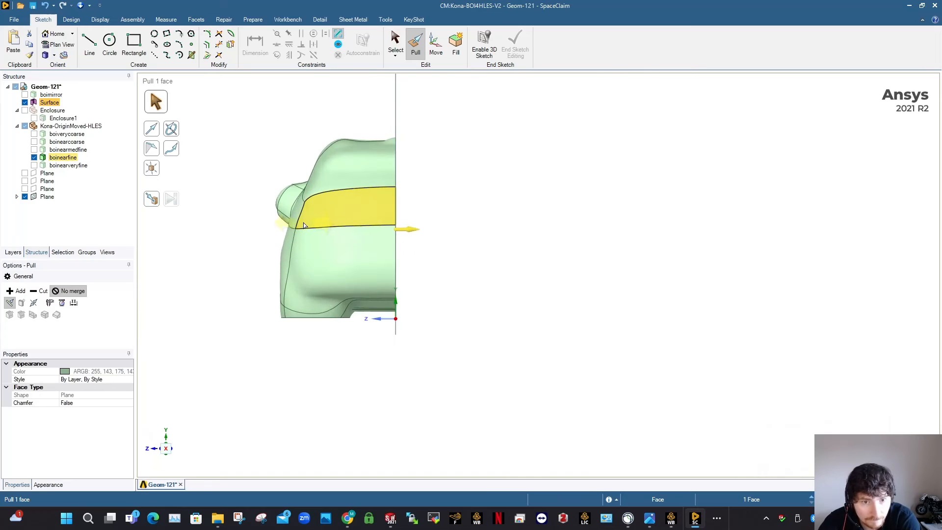
{"action": "left_click_drag", "start_coordinate": [413, 230], "coordinate": [291, 244]}
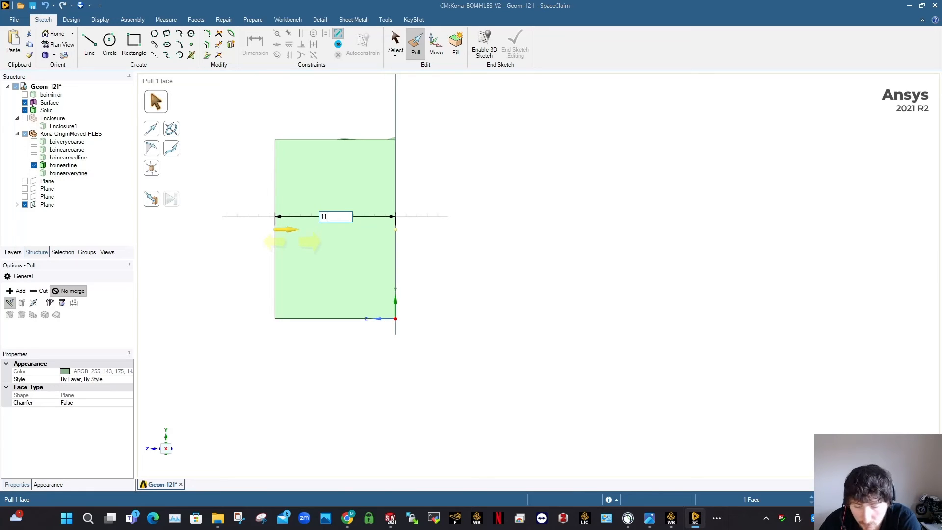
{"action": "key", "text": "Return"}
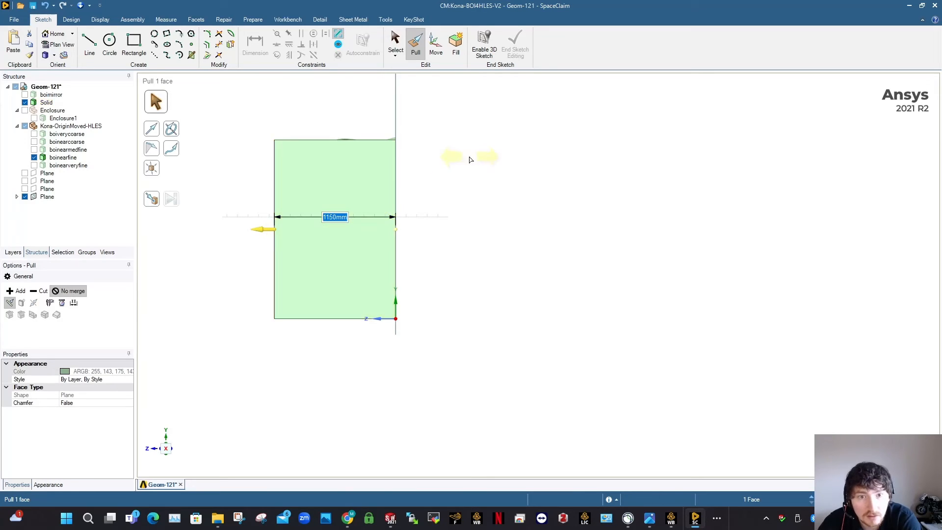
{"action": "middle_click_drag", "start_coordinate": [422, 189], "coordinate": [462, 241]}
{"action": "key", "text": "s"}
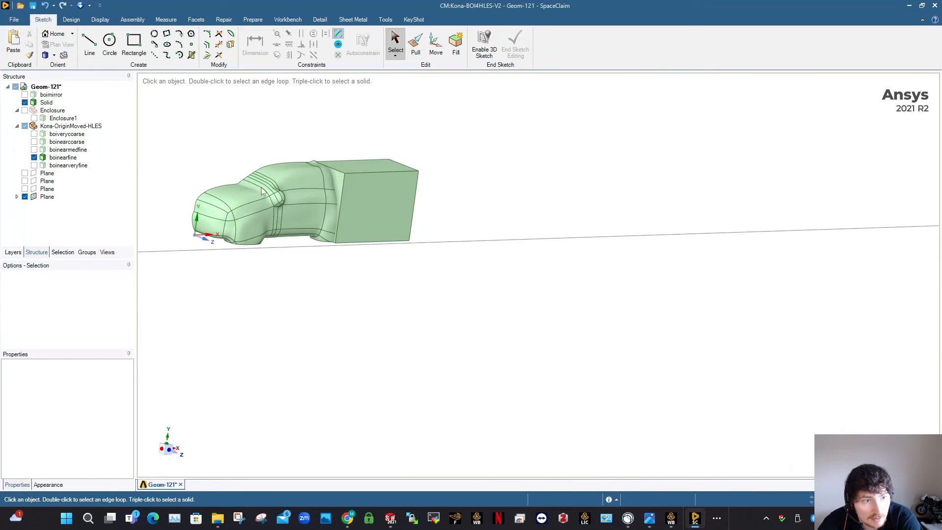
- Sketch a long rectangle about 1696 mm high on the symmetry plane, extending rearward from the new block's upper rear corner to the ground axis
{"action": "left_click", "coordinate": [133, 44]}
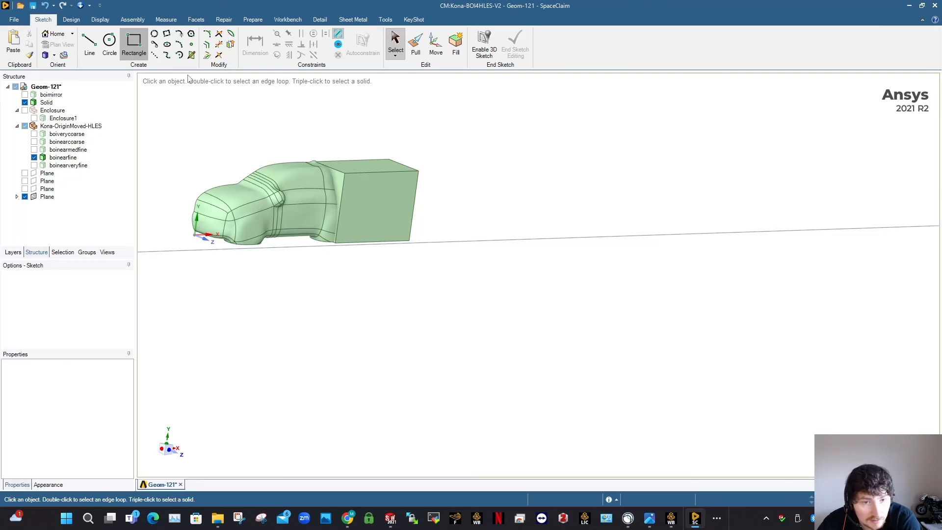
{"action": "scroll", "coordinate": [371, 230], "scroll_direction": "down", "scroll_amount": 3}
{"action": "mouse_move", "coordinate": [366, 228]}
{"action": "middle_mouse_down"}
{"action": "mouse_move", "coordinate": [464, 227]}
{"action": "mouse_move", "coordinate": [349, 304]}
{"action": "mouse_move", "coordinate": [309, 308]}
{"action": "mouse_move", "coordinate": [418, 226]}
{"action": "mouse_move", "coordinate": [449, 229]}
{"action": "middle_mouse_up"}
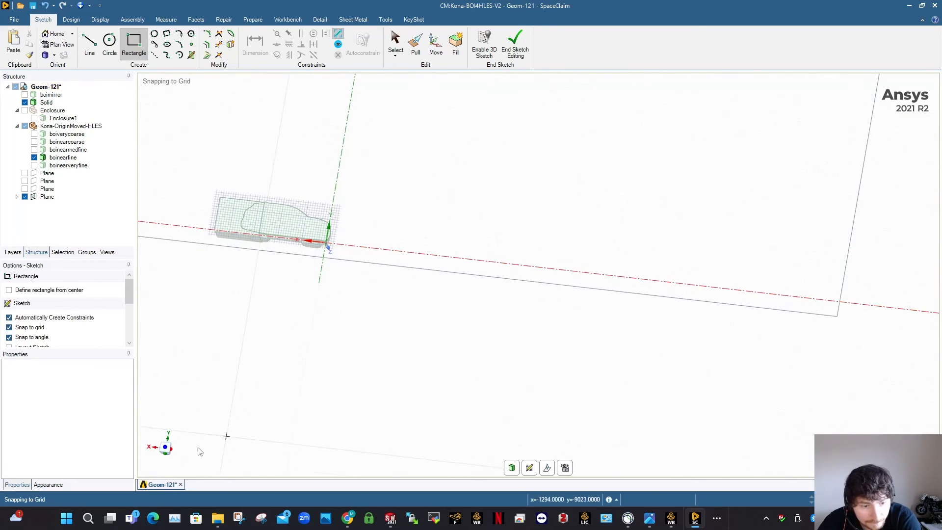
{"action": "left_click", "coordinate": [165, 448]}
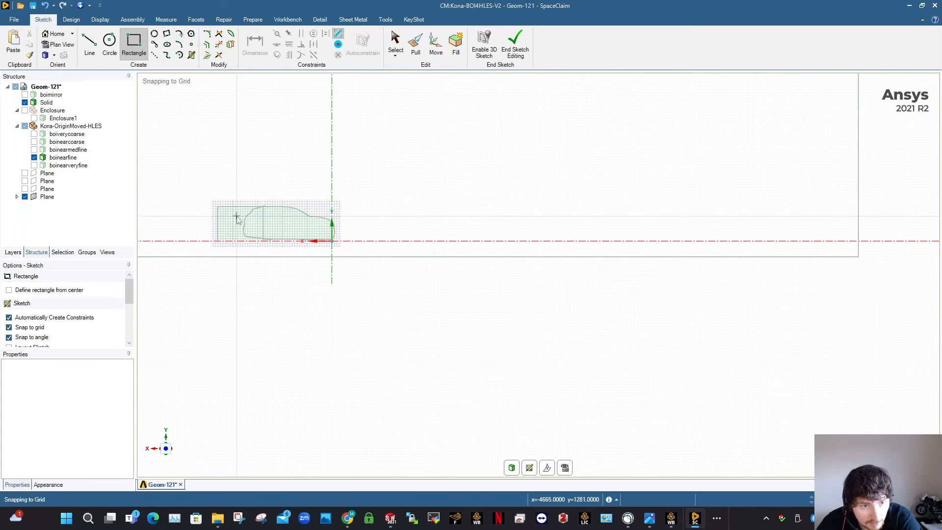
{"action": "middle_click_drag", "start_coordinate": [236, 216], "coordinate": [463, 211], "text": "ctrl"}
{"action": "scroll", "coordinate": [452, 208], "scroll_direction": "up", "scroll_amount": 3}
{"action": "left_click", "coordinate": [442, 200]}
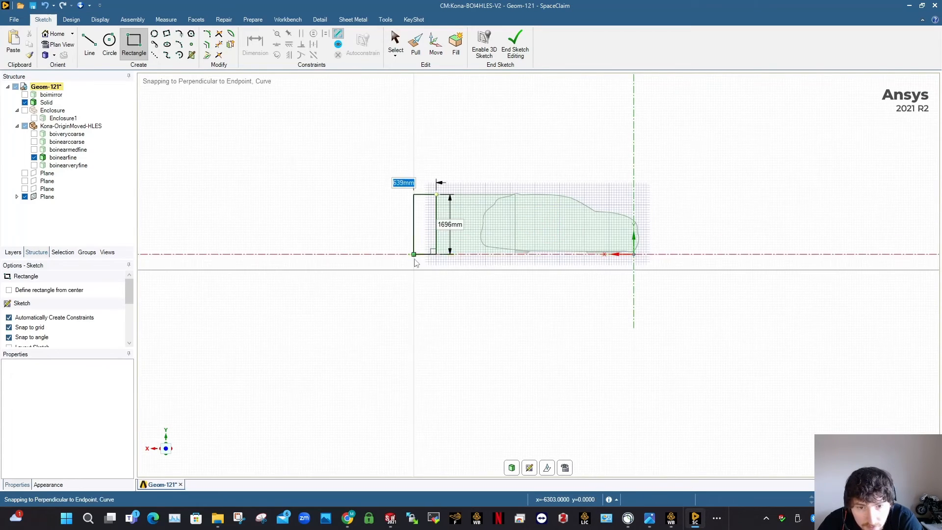
{"action": "left_click", "coordinate": [246, 284]}
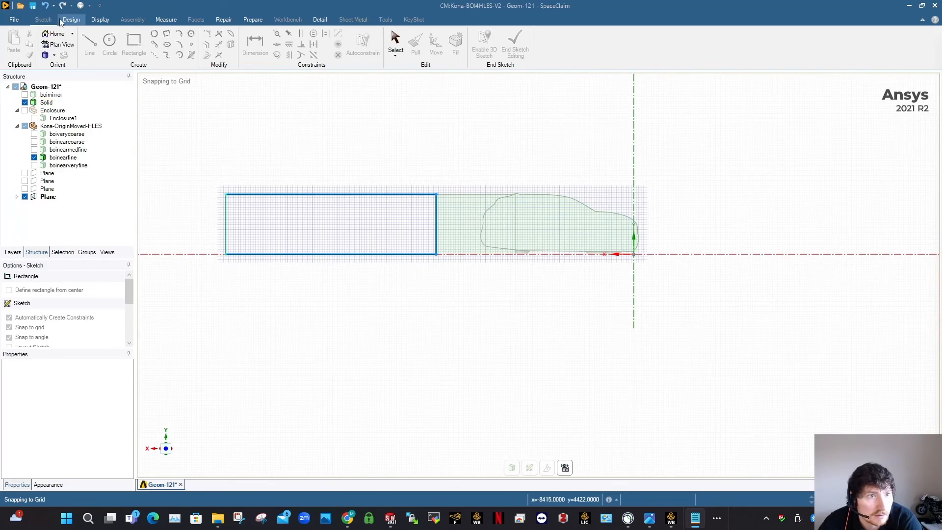
{"action": "left_click", "coordinate": [258, 128]}
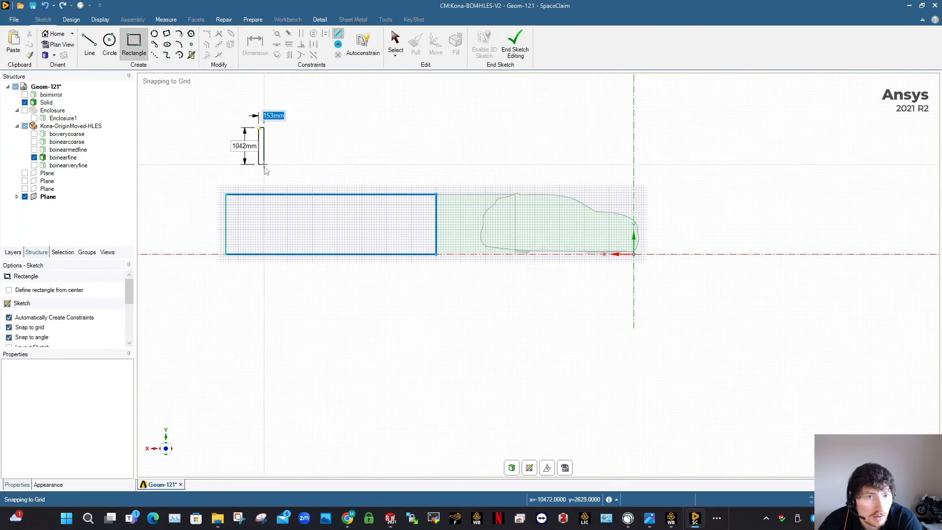
- Dimension the rear rectangle's length along the ground direction and set it to 10000 mm
{"action": "key", "text": "Escape"}
{"action": "left_click", "coordinate": [255, 44]}
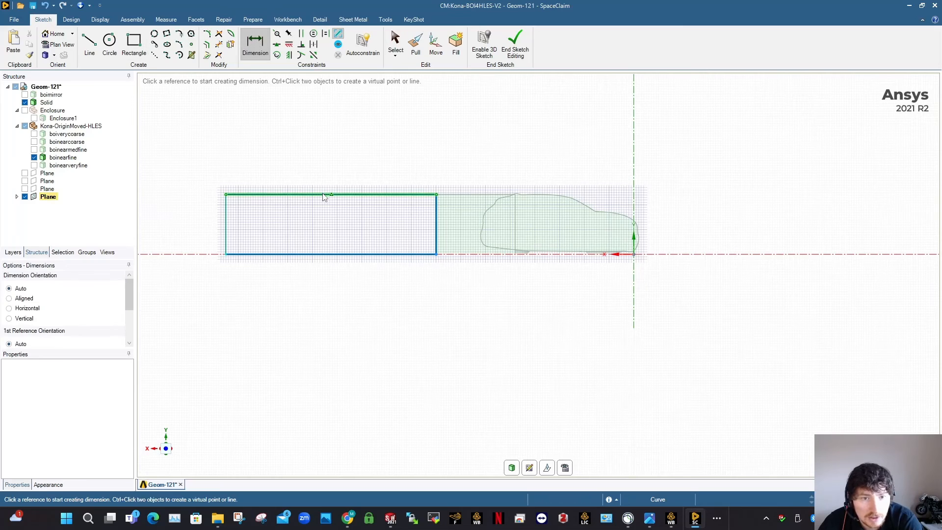
{"action": "left_click", "coordinate": [322, 195]}
{"action": "left_click", "coordinate": [315, 177]}
{"action": "type", "text": "1000"}
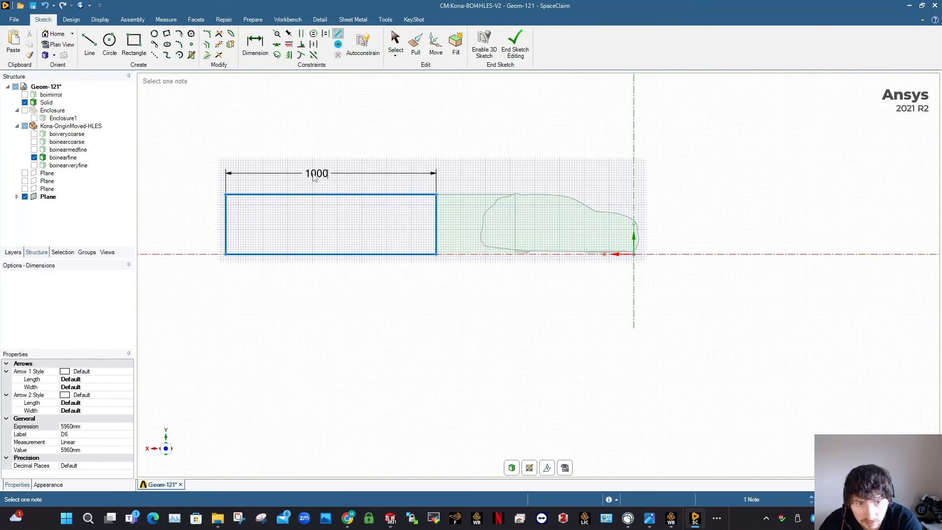
{"action": "key", "text": "Return"}
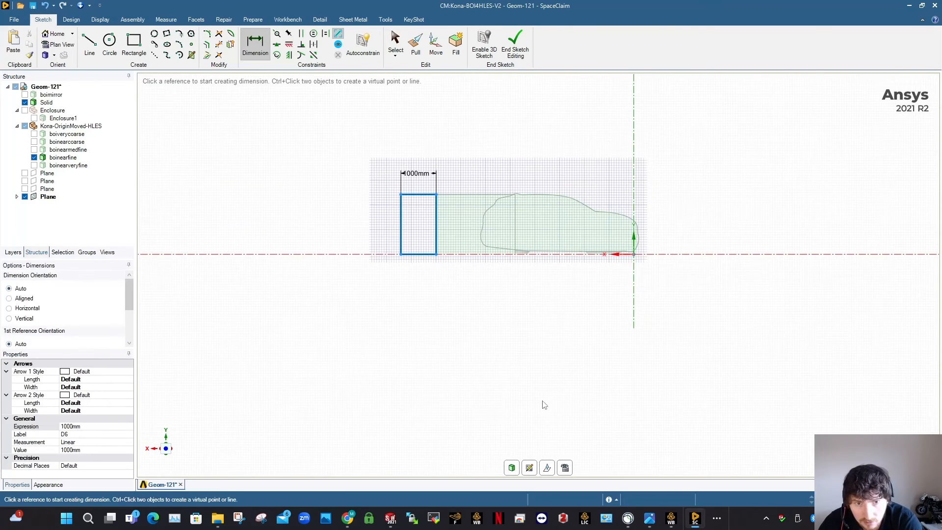
{"action": "left_click", "coordinate": [416, 175]}
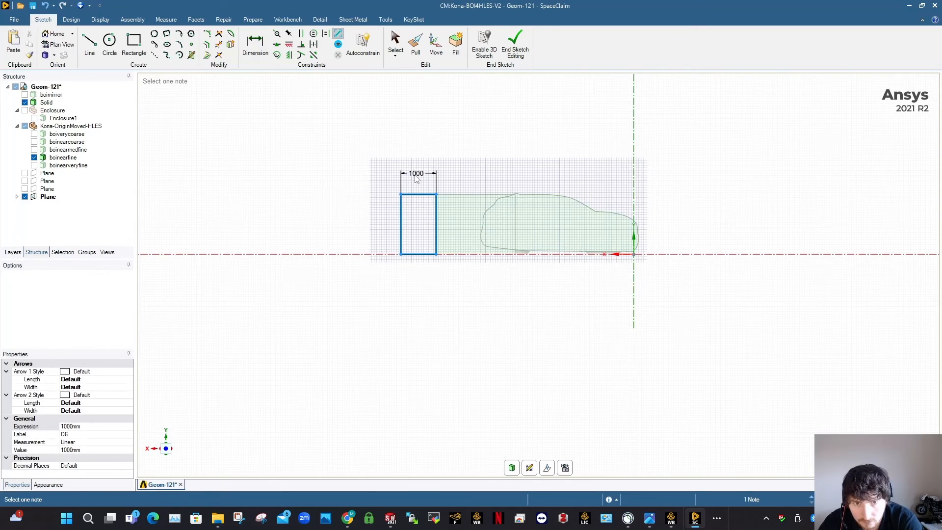
{"action": "type", "text": "10000"}
{"action": "key", "text": "Return"}
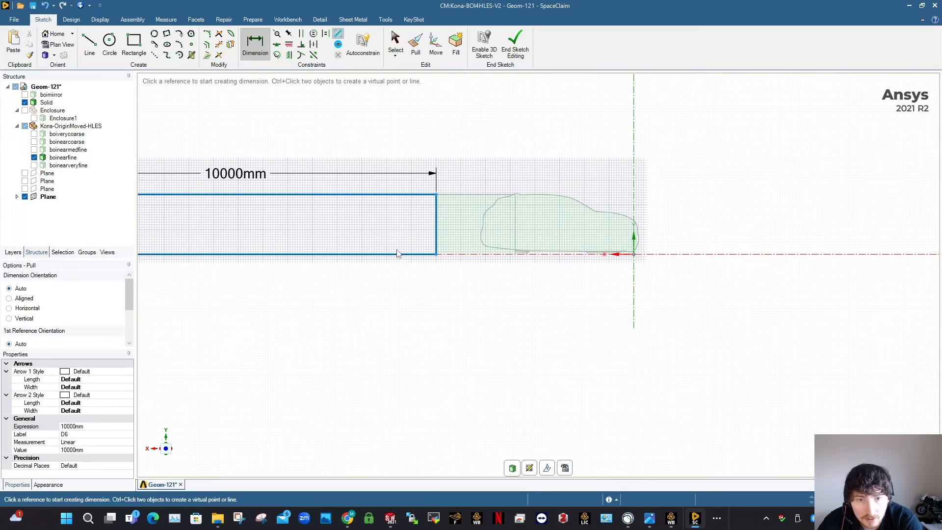
- Pull the 10000 mm rectangular face up to the outer side face of the block in front, as a separate solid with No merge
{"action": "key", "text": "p"}
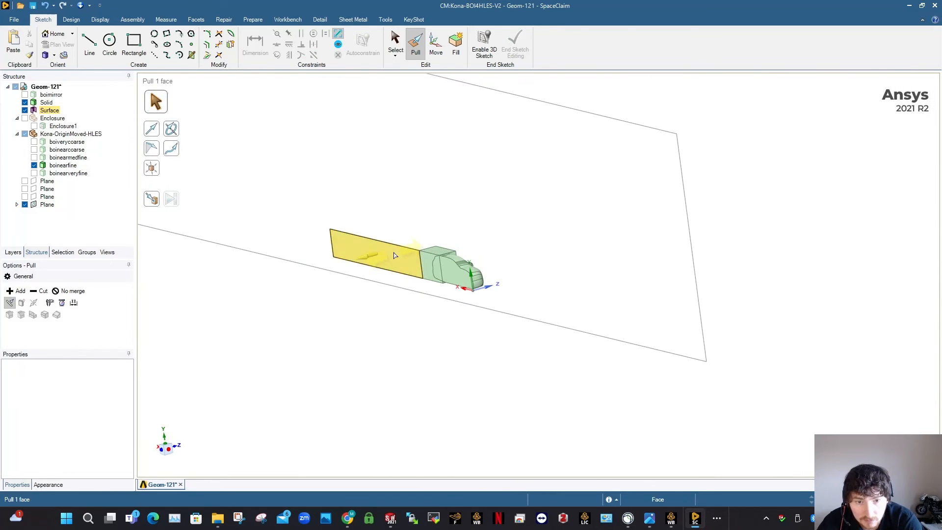
{"action": "left_click", "coordinate": [394, 255]}
{"action": "left_click", "coordinate": [464, 224]}
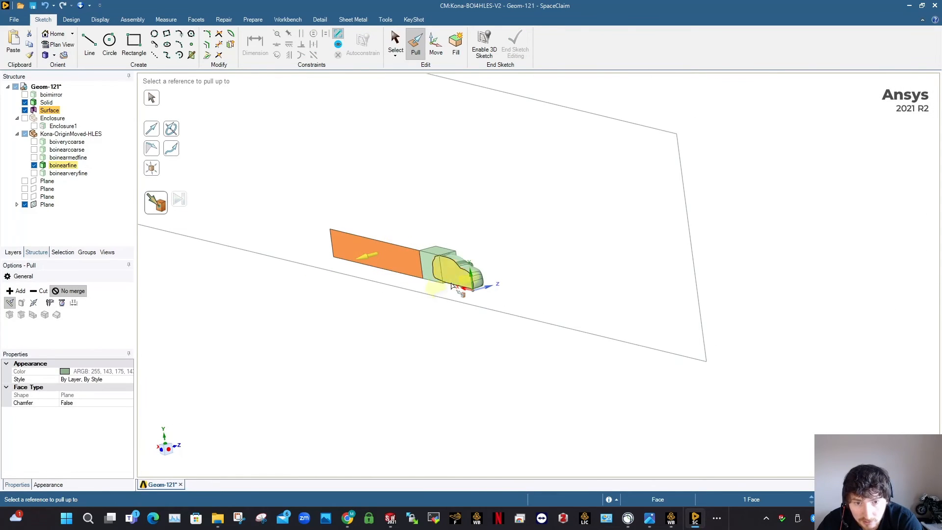
{"action": "middle_click_drag", "start_coordinate": [465, 232], "coordinate": [469, 258]}
{"action": "left_click", "coordinate": [485, 293]}
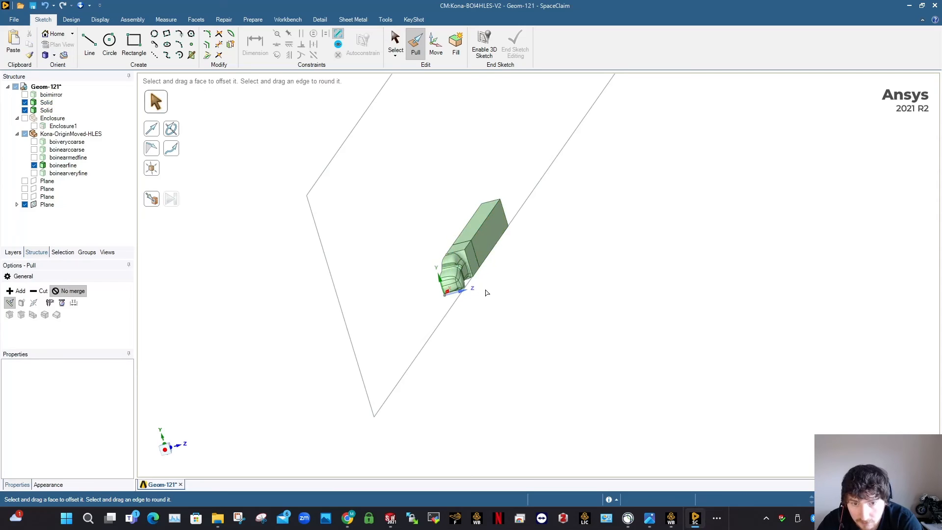
{"action": "key", "text": "Escape"}
- Sketch a rectangle about 1014 mm long and 1696 mm high on the symmetry plane, extending rearward from the wake block's lower rear corner
{"action": "middle_click_drag", "start_coordinate": [488, 292], "coordinate": [603, 252]}
{"action": "left_click", "coordinate": [133, 46]}
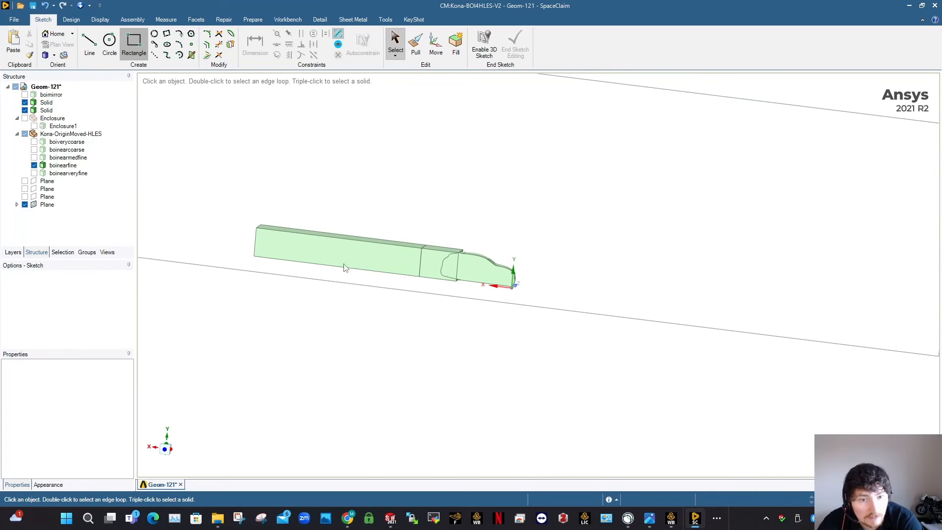
{"action": "left_click", "coordinate": [165, 448]}
{"action": "scroll", "coordinate": [213, 265], "scroll_direction": "up", "scroll_amount": 3}
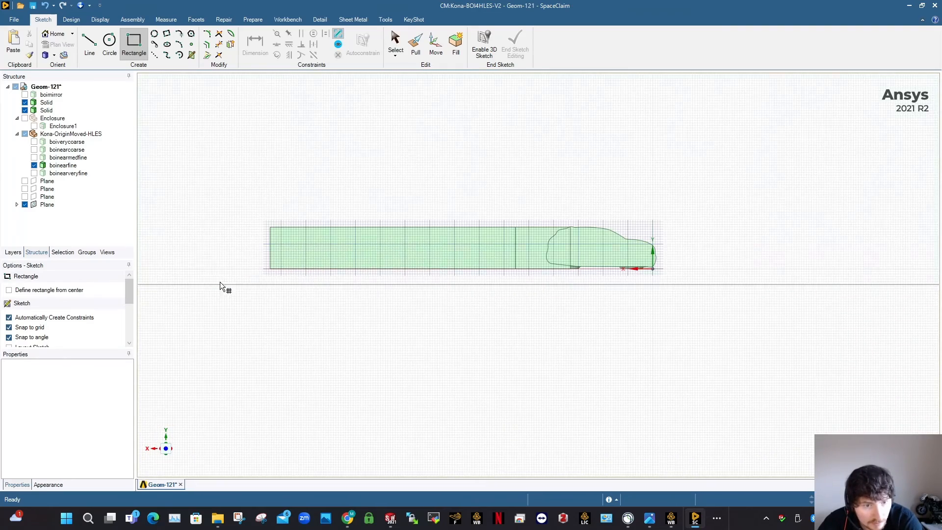
{"action": "left_click", "coordinate": [225, 284]}
{"action": "left_click", "coordinate": [269, 278]}
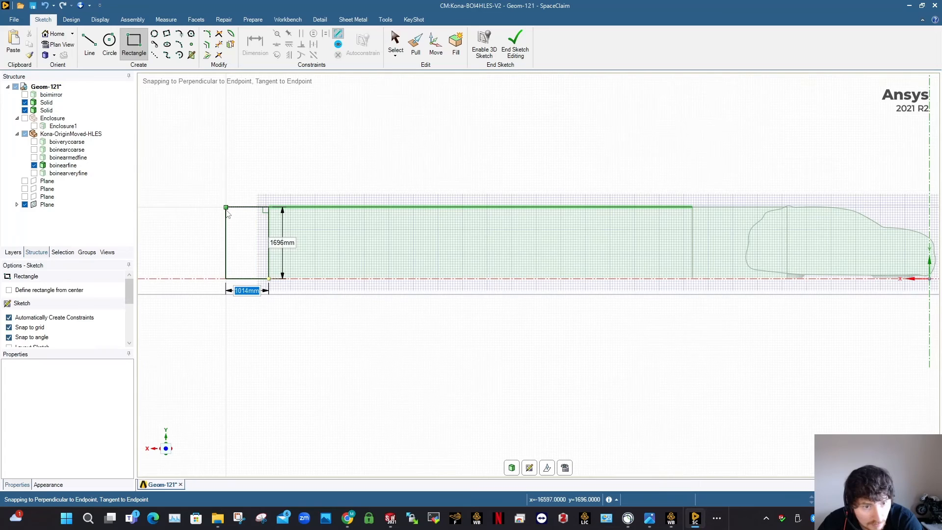
{"action": "key", "text": "Return"}
- Dimension the second wake rectangle's upper edge and set its length to 15000 mm
{"action": "left_click", "coordinate": [255, 44]}
{"action": "left_click", "coordinate": [246, 207]}
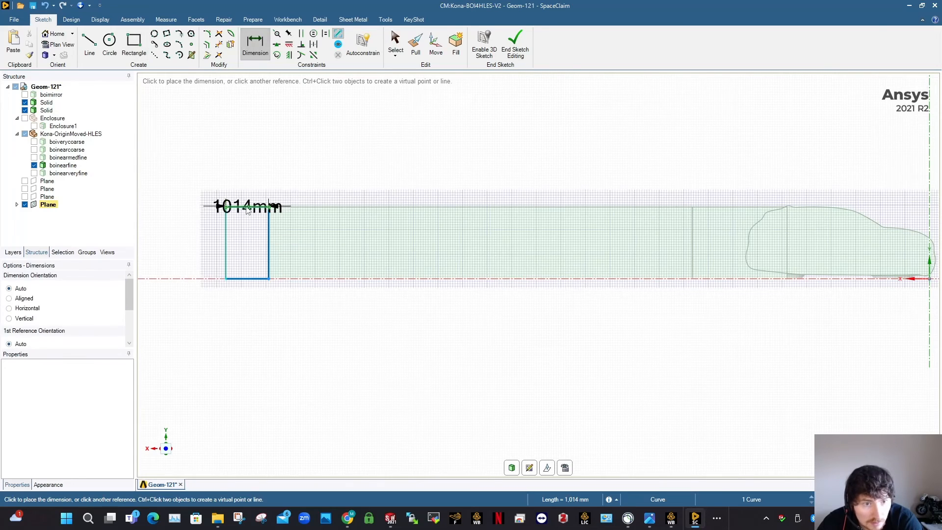
{"action": "left_click", "coordinate": [247, 182]}
{"action": "type", "text": "15000"}
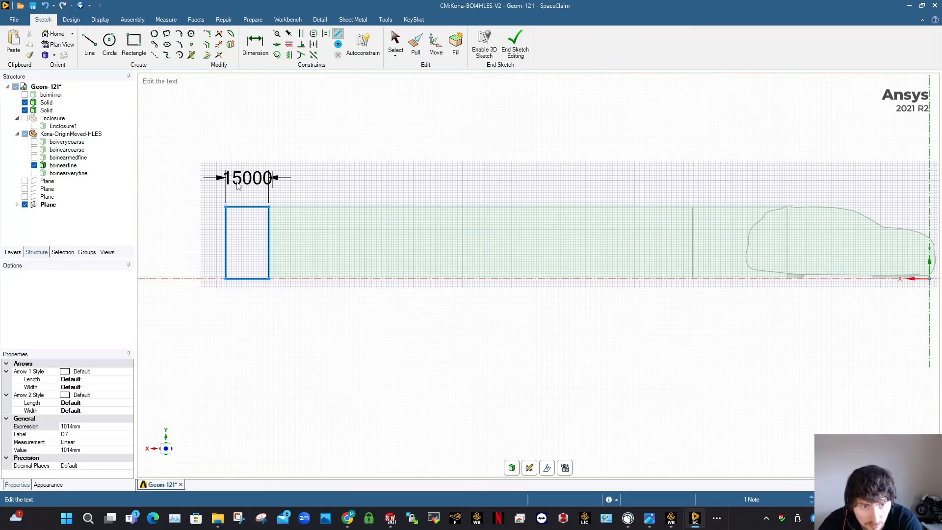
{"action": "key", "text": "Return"}
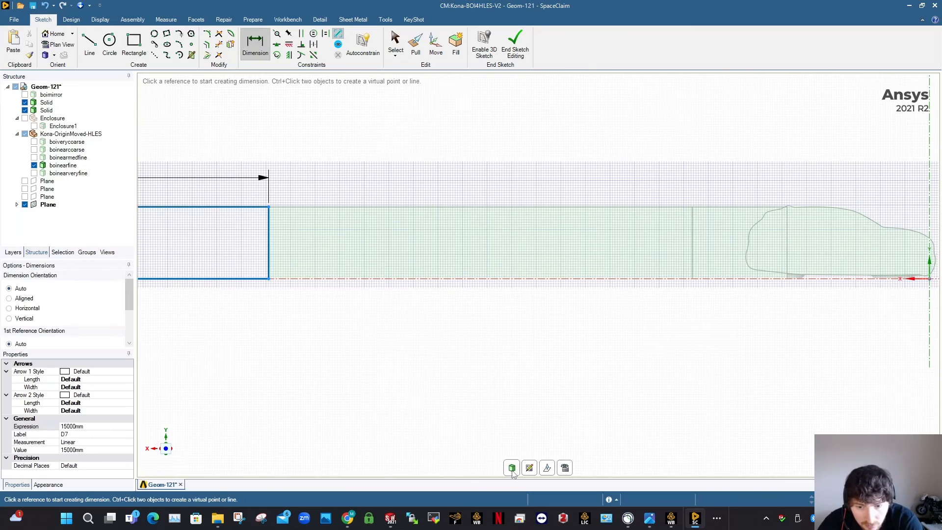
- Pull the 15000 mm wake rectangle up to the side face of the preceding block, using No merge to keep it a separate solid
{"action": "key", "text": "p"}
{"action": "scroll", "coordinate": [476, 329], "scroll_direction": "down", "scroll_amount": 5}
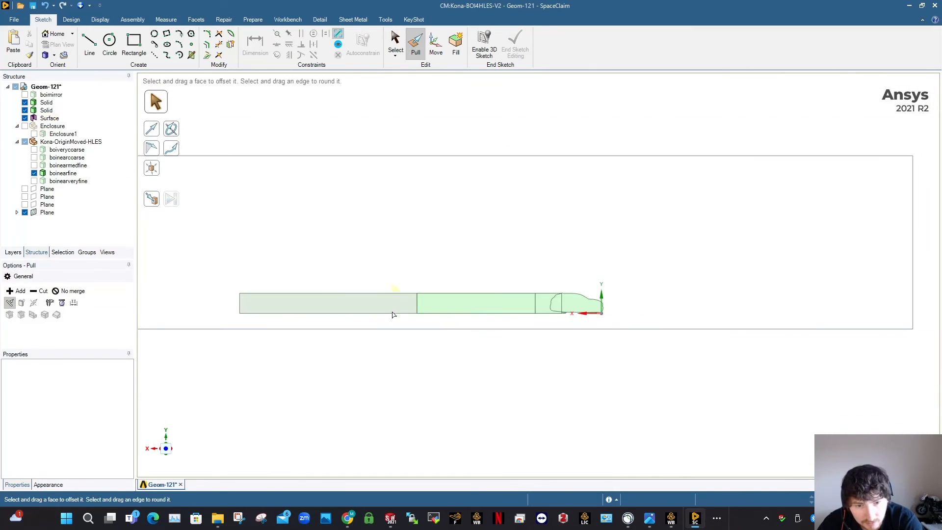
{"action": "left_click", "coordinate": [398, 305]}
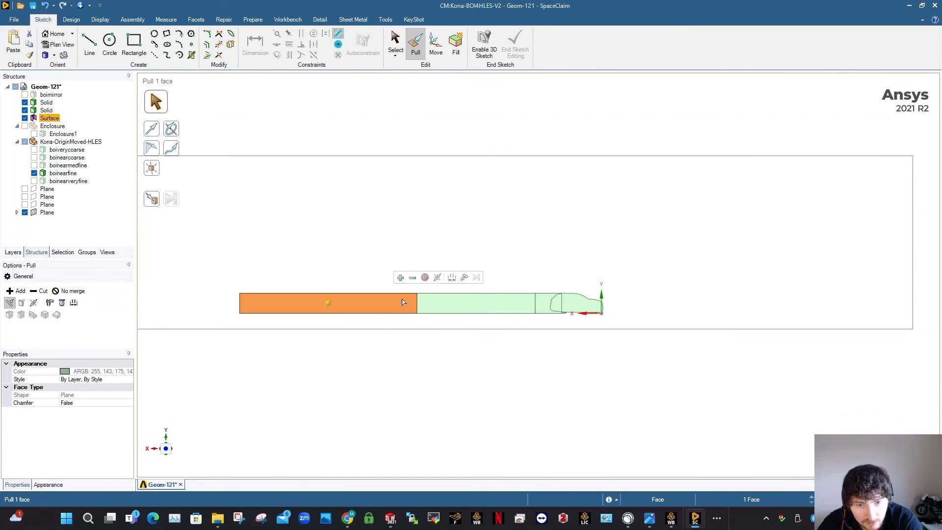
{"action": "left_click", "coordinate": [425, 279]}
{"action": "left_click", "coordinate": [451, 277]}
{"action": "middle_click_drag", "start_coordinate": [500, 305], "coordinate": [661, 293]}
{"action": "left_click", "coordinate": [515, 304]}
{"action": "left_click", "coordinate": [594, 354]}
{"action": "key", "text": "Escape"}
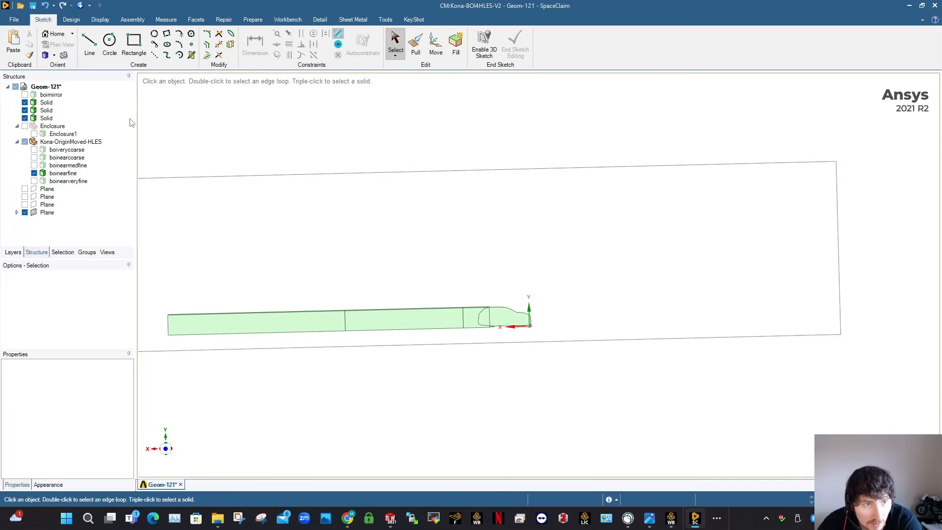
- Sketch a third wake rectangle about 5517 mm long on the symmetry plane, starting from the rearmost block's lower rear corner
{"action": "left_click", "coordinate": [133, 44]}
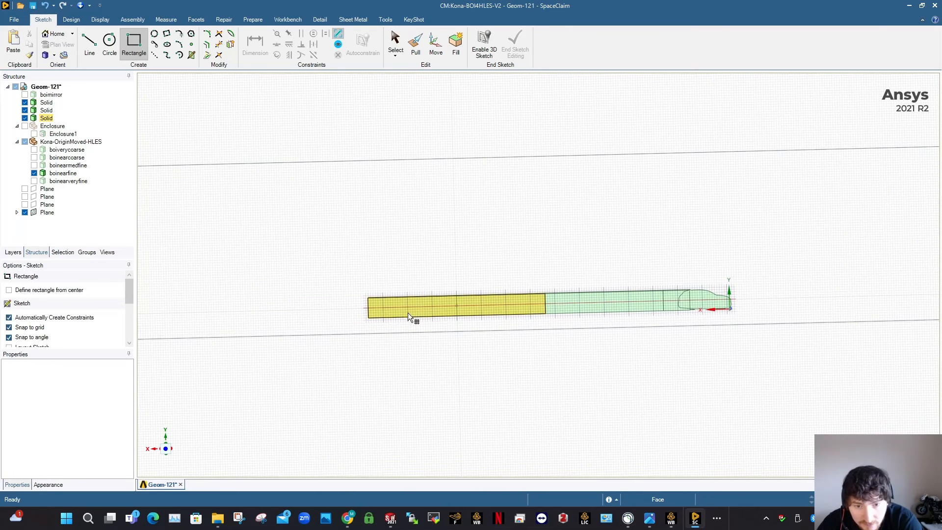
{"action": "left_click", "coordinate": [402, 333]}
{"action": "scroll", "coordinate": [366, 318], "scroll_direction": "up", "scroll_amount": 4}
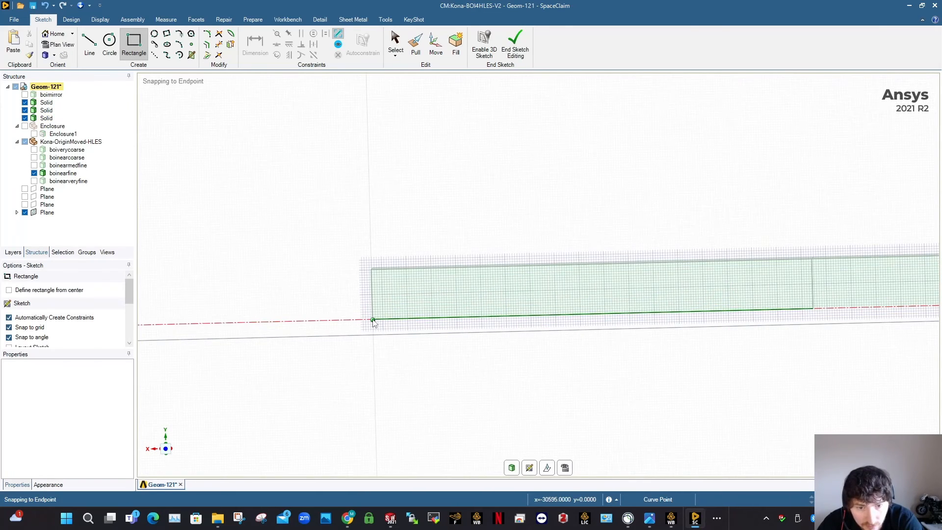
{"action": "left_click", "coordinate": [373, 322]}
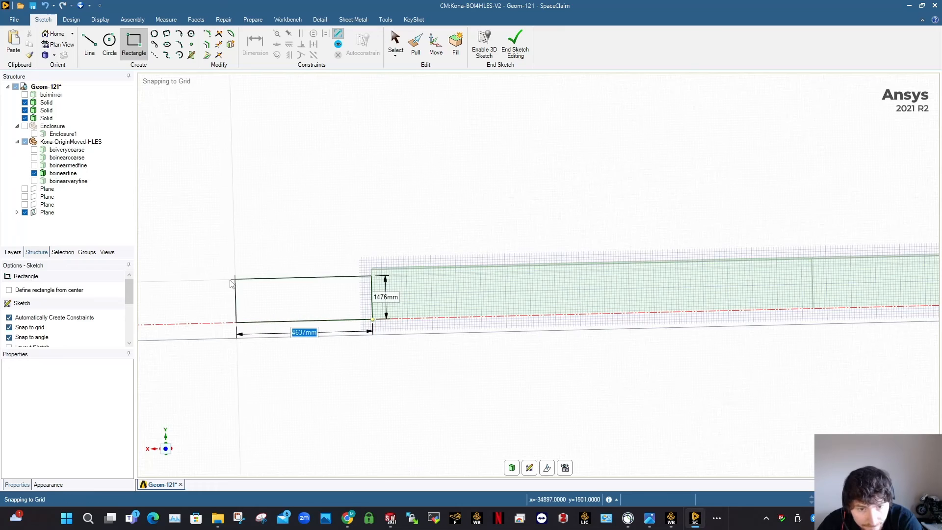
{"action": "left_click", "coordinate": [209, 273]}
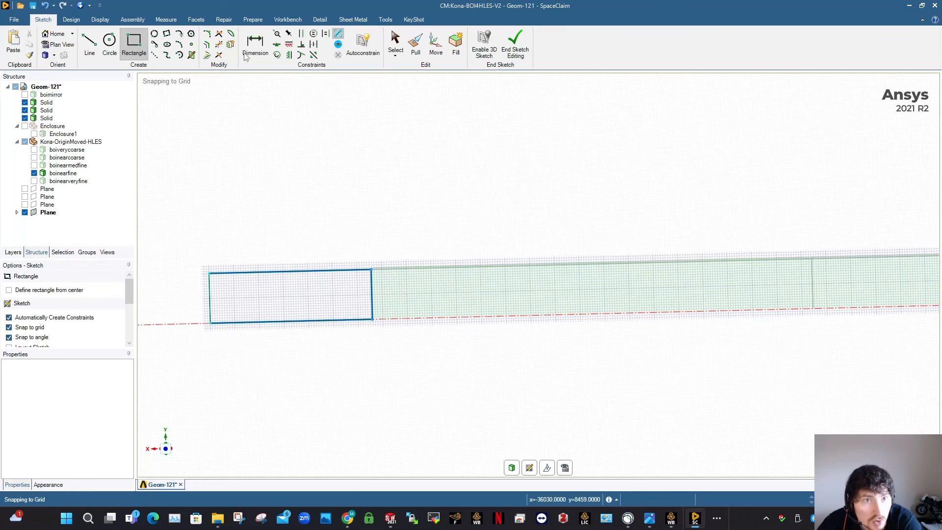
- Dimension the third wake rectangle's upper edge and set its length to 25000 mm
{"action": "left_click", "coordinate": [255, 45]}
{"action": "left_click", "coordinate": [317, 271]}
{"action": "left_click", "coordinate": [314, 246]}
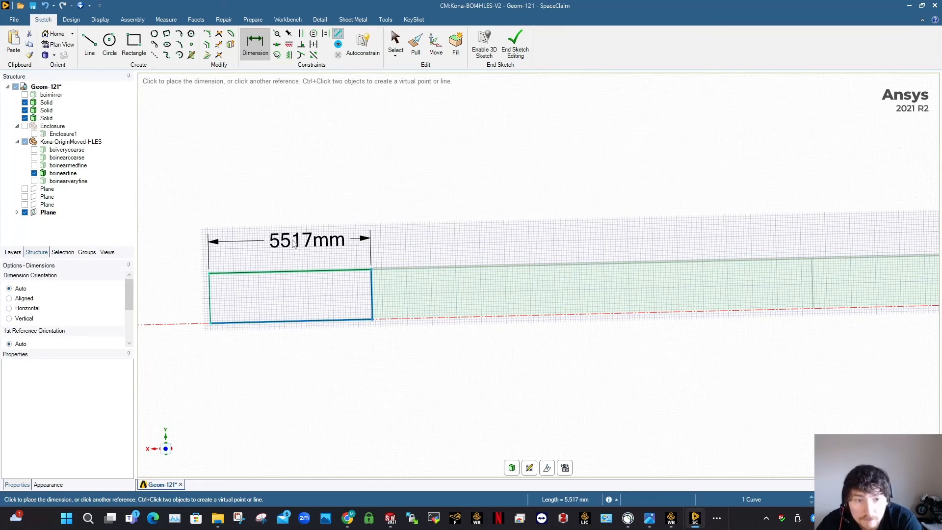
{"action": "double_click", "coordinate": [292, 242]}
{"action": "type", "text": "250"}
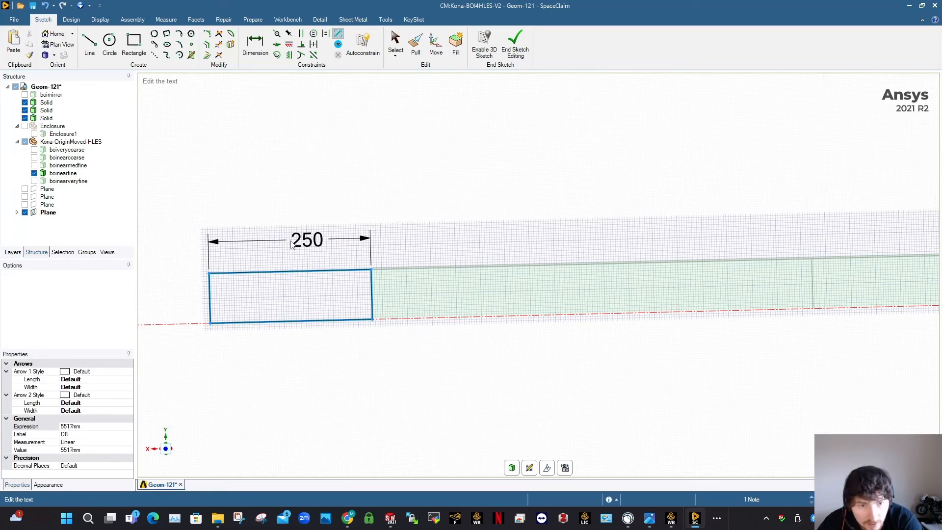
{"action": "type", "text": "00"}
{"action": "key", "text": "Return"}
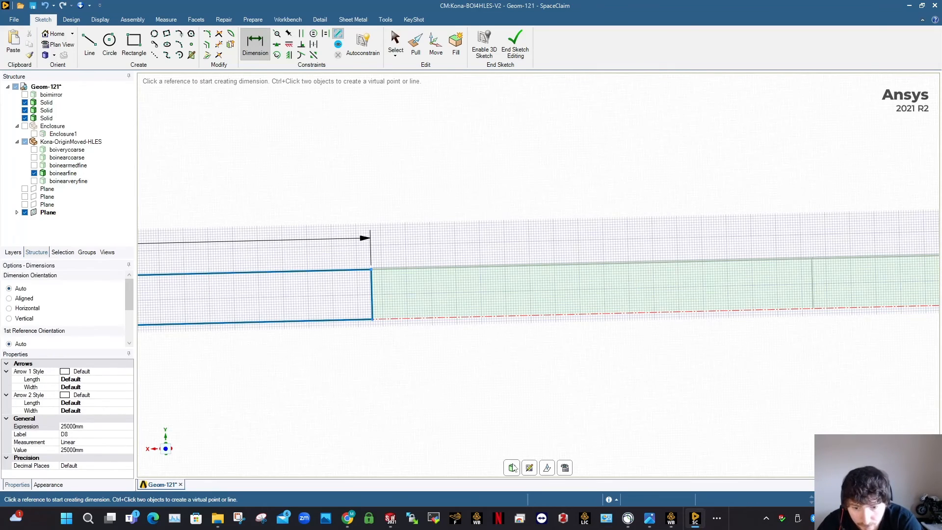
- Pull the 25000 mm wake rectangle up to the neighbouring block's outer side face as a separate solid with No merge
{"action": "scroll", "coordinate": [506, 353], "scroll_direction": "down", "scroll_amount": 3}
{"action": "middle_click_drag", "start_coordinate": [500, 345], "coordinate": [456, 364]}
{"action": "left_click", "coordinate": [456, 337]}
{"action": "left_click", "coordinate": [487, 308]}
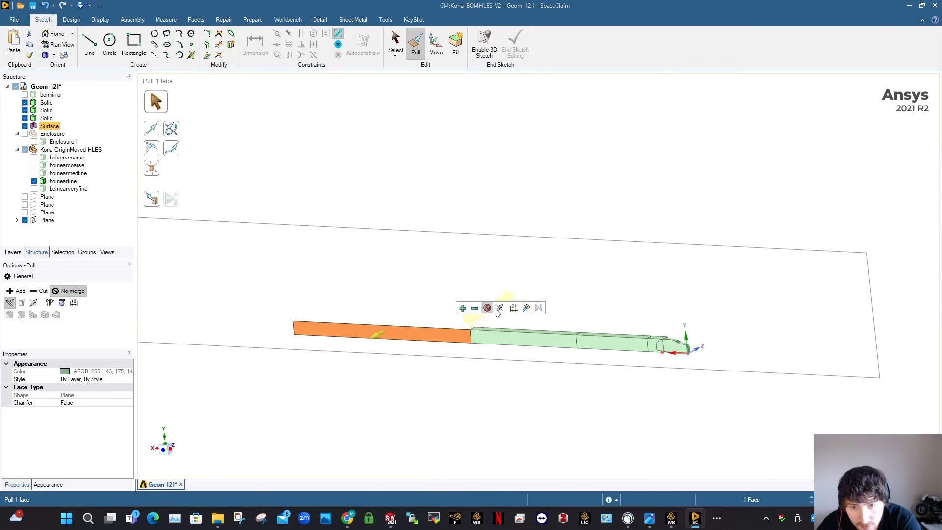
{"action": "left_click", "coordinate": [527, 307]}
{"action": "mouse_move", "coordinate": [542, 352]}
{"action": "middle_mouse_down"}
{"action": "mouse_move", "coordinate": [458, 345]}
{"action": "mouse_move", "coordinate": [552, 336]}
{"action": "middle_mouse_up"}
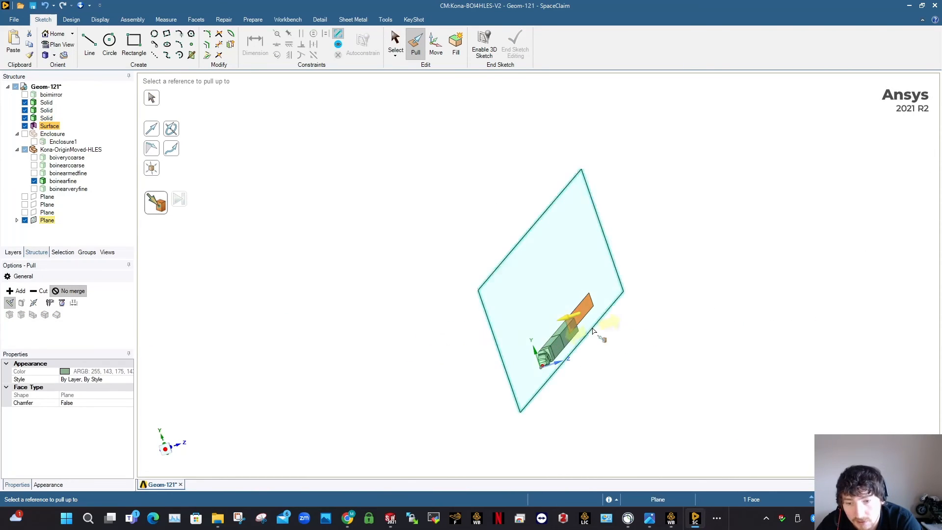
{"action": "scroll", "coordinate": [552, 336], "scroll_direction": "up", "scroll_amount": 3}
{"action": "left_click", "coordinate": [553, 335]}
{"action": "key", "text": "Escape"}
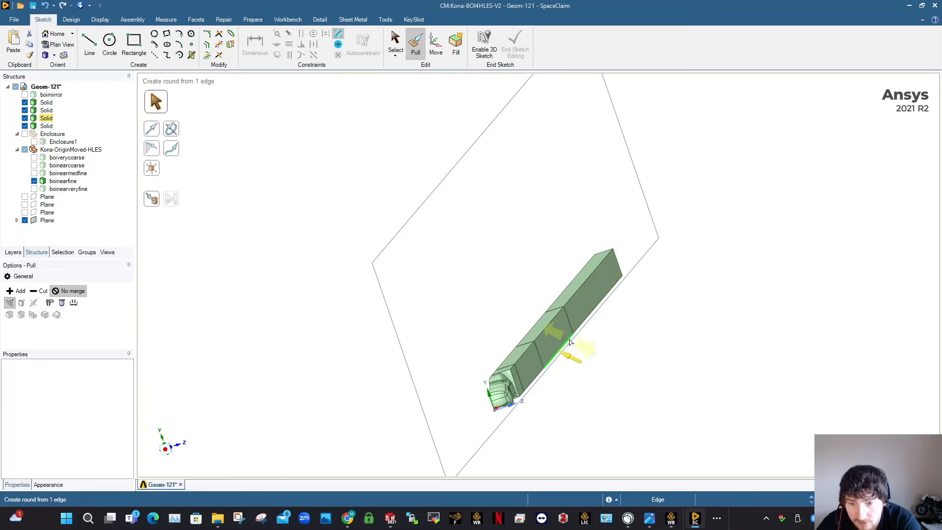
- Examine the chain of wake blocks behind the car from several angles and distances
{"action": "middle_click_drag", "start_coordinate": [571, 332], "coordinate": [486, 338]}
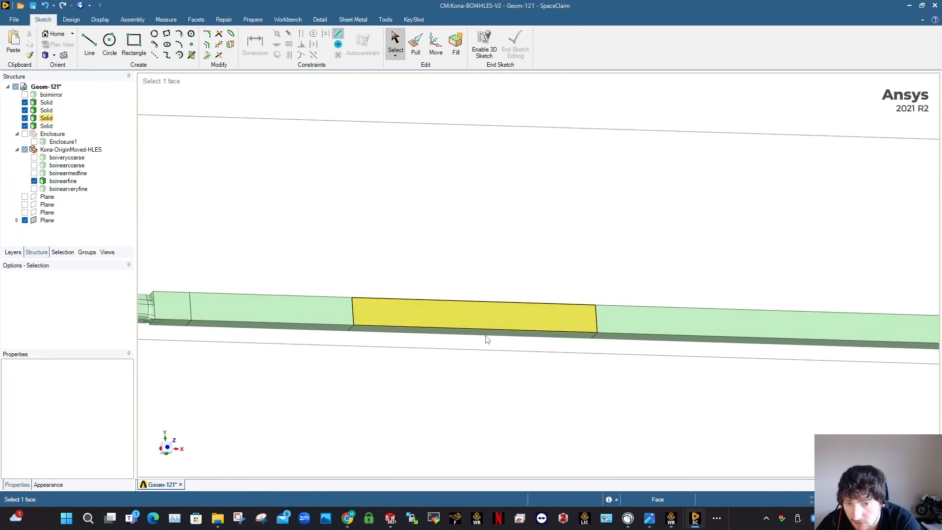
{"action": "scroll", "coordinate": [486, 338], "scroll_direction": "down", "scroll_amount": 3}
{"action": "middle_click_drag", "start_coordinate": [603, 336], "coordinate": [611, 368]}
{"action": "scroll", "coordinate": [612, 368], "scroll_direction": "down", "scroll_amount": 3}
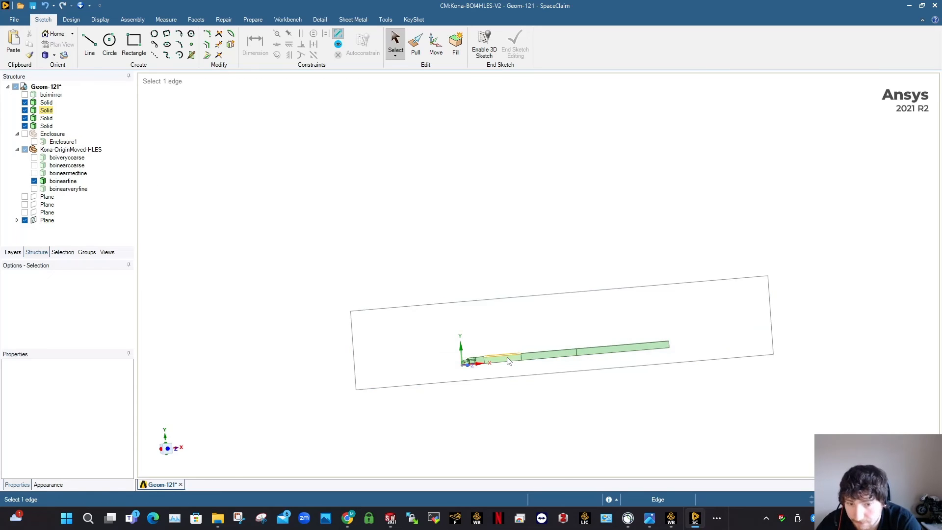
{"action": "scroll", "coordinate": [502, 366], "scroll_direction": "up", "scroll_amount": 5}
{"action": "scroll", "coordinate": [503, 365], "scroll_direction": "up", "scroll_amount": 2}
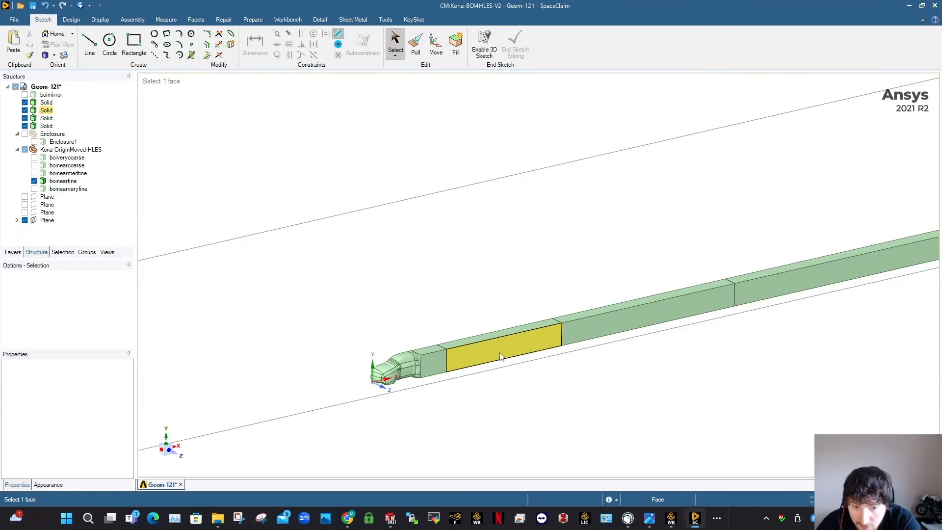
{"action": "scroll", "coordinate": [431, 336], "scroll_direction": "up", "scroll_amount": 2}
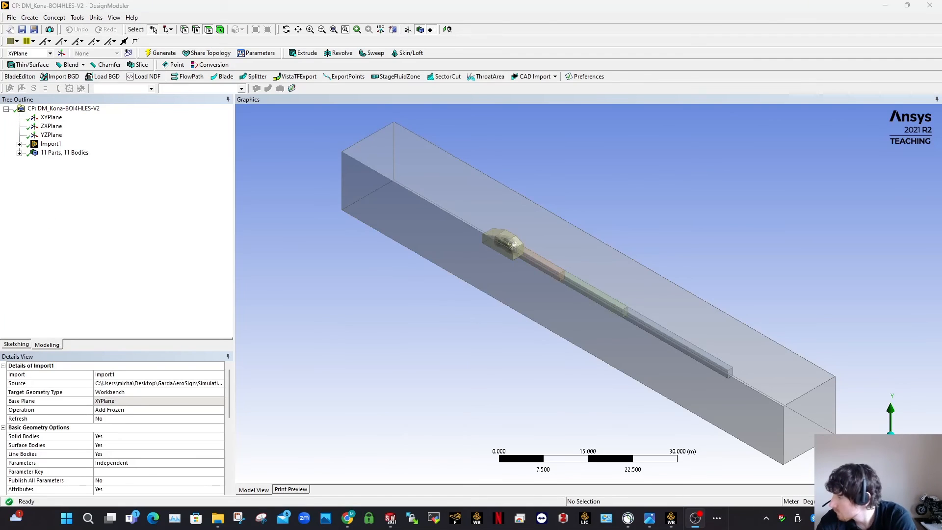
- In DesignModeler, select all the bodies from Enclosure1 through boimirror and set their Fluid/Solid property to Fluid
{"action": "left_click", "coordinate": [19, 152]}
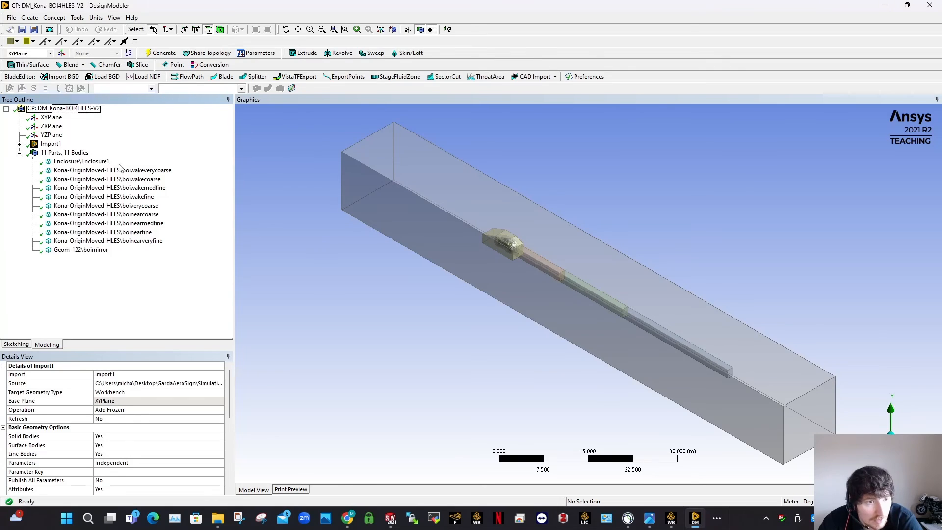
{"action": "left_click_drag", "start_coordinate": [102, 164], "coordinate": [107, 252]}
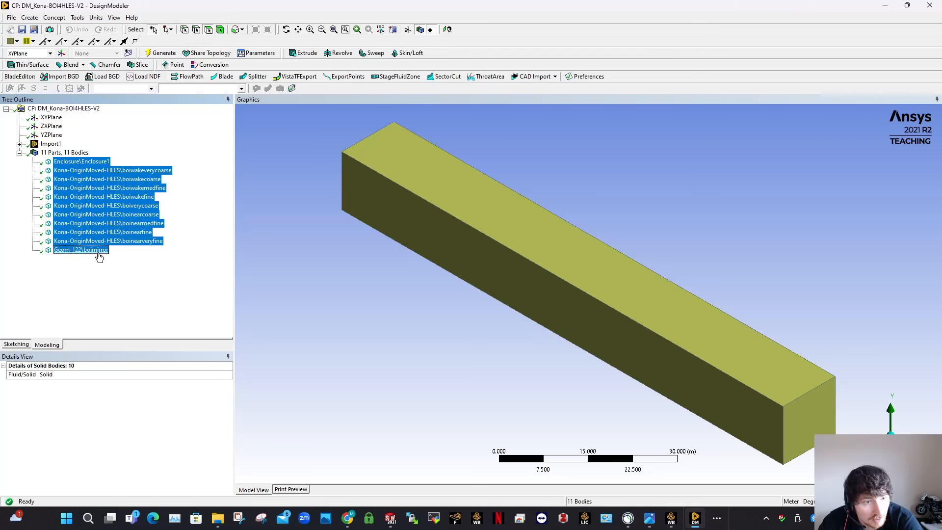
{"action": "left_click", "coordinate": [227, 375]}
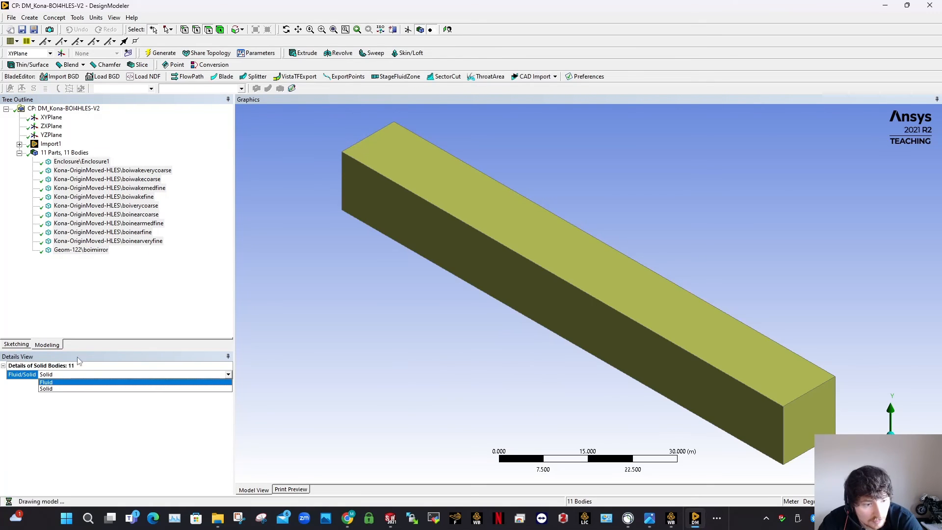
{"action": "left_click", "coordinate": [63, 388]}
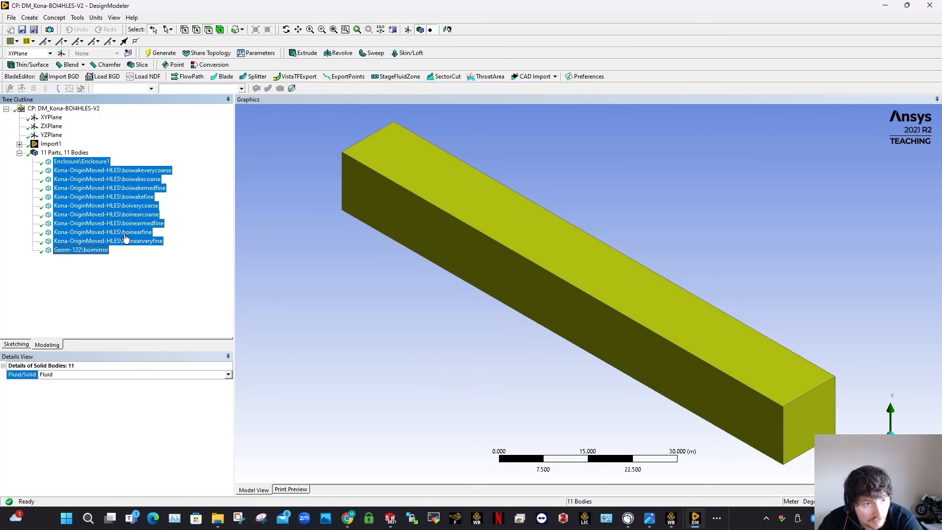
- Remove the Kona-OriginMoved-HLES\ prefix from the very coarse wake body's name, leaving boiwakeverycoarse
{"action": "left_click", "coordinate": [99, 163]}
{"action": "left_click", "coordinate": [100, 171]}
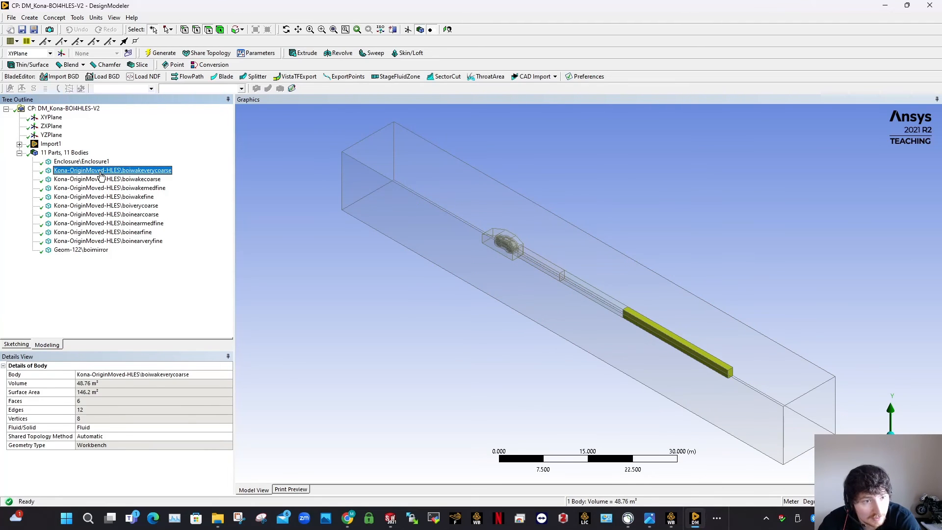
{"action": "left_click", "coordinate": [147, 375]}
{"action": "left_click", "coordinate": [144, 375]}
{"action": "left_click_drag", "start_coordinate": [142, 374], "coordinate": [41, 375]}
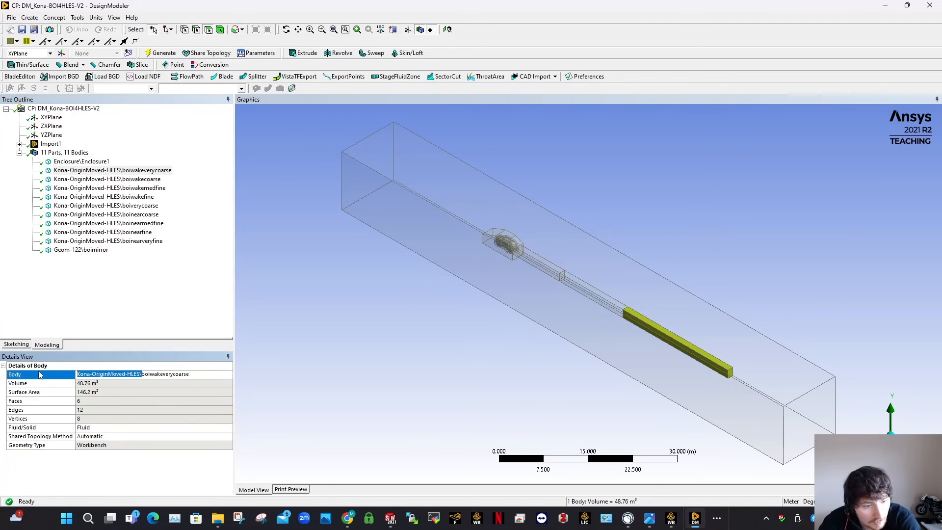
{"action": "key", "text": "Delete"}
{"action": "key", "text": "Return"}
- Shorten the coarse wake body's name to boiwakecoarse by removing its Kona-OriginMoved-HLES\ prefix
{"action": "left_click", "coordinate": [113, 179]}
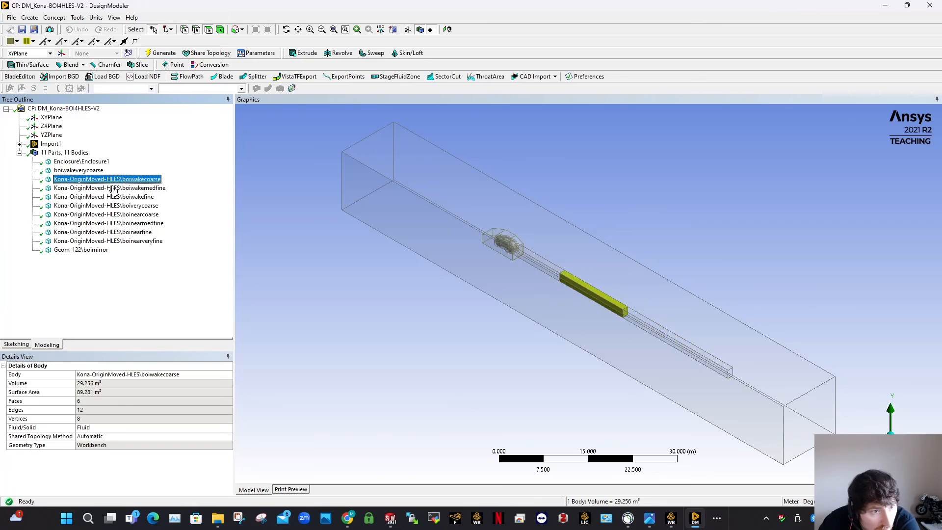
{"action": "left_click", "coordinate": [140, 375]}
{"action": "left_click", "coordinate": [143, 375]}
{"action": "left_click_drag", "start_coordinate": [143, 374], "coordinate": [76, 373]}
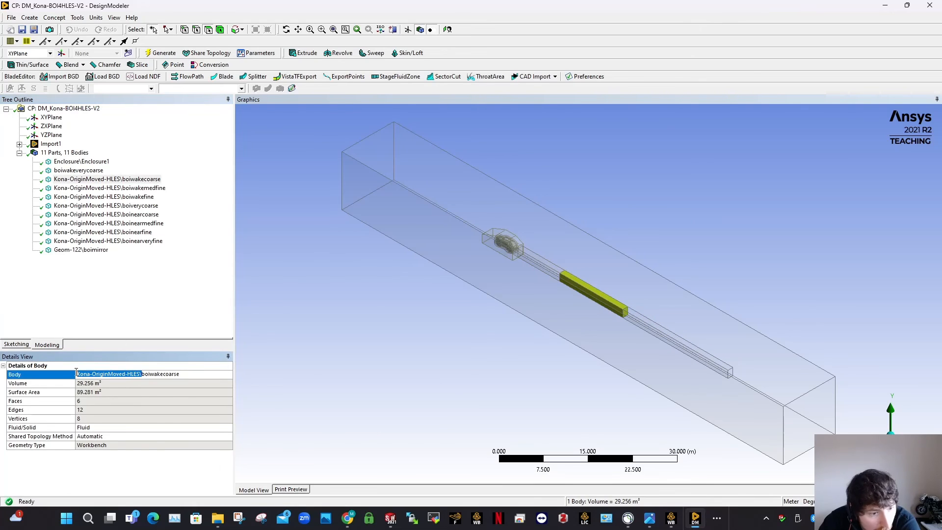
{"action": "key", "text": "Delete"}
{"action": "key", "text": "Return"}
- Rename the medium-fine wake body as boiwakemedfine, without the Kona-OriginMoved-HLES\ prefix
{"action": "left_click", "coordinate": [109, 188]}
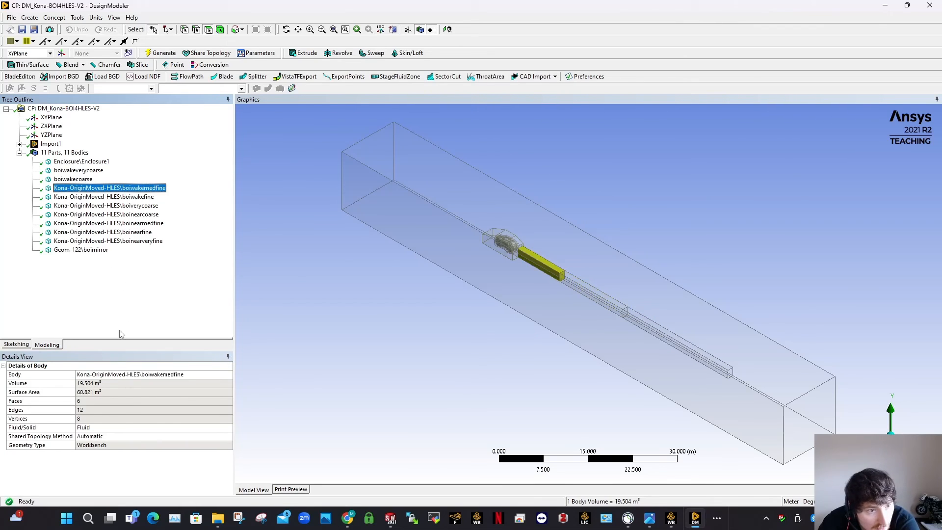
{"action": "left_click", "coordinate": [130, 375]}
{"action": "left_click", "coordinate": [142, 374]}
{"action": "left_click_drag", "start_coordinate": [142, 374], "coordinate": [92, 373]}
{"action": "key", "text": "Delete"}
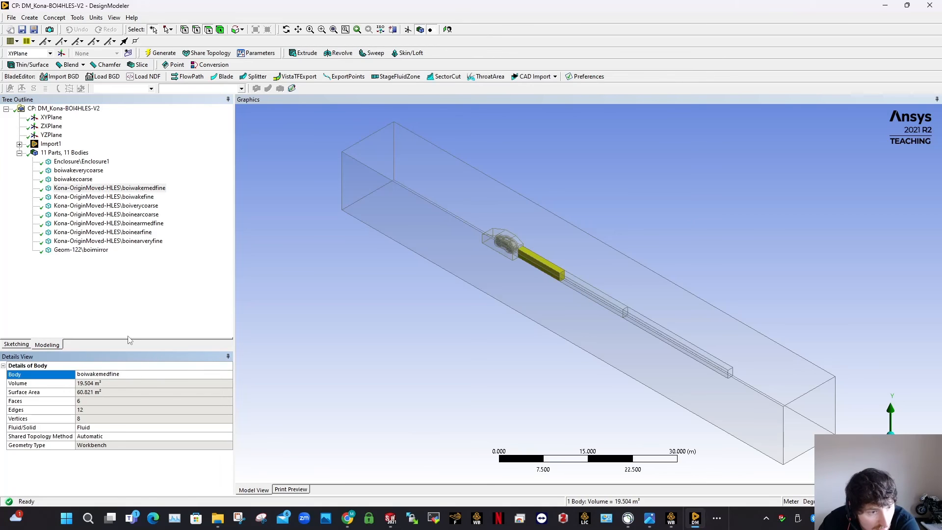
{"action": "key", "text": "Return"}
- Rename the fine wake body as boiwakefine, dropping the Kona-OriginMoved-HLES\ prefix
{"action": "left_click", "coordinate": [103, 197]}
{"action": "left_click", "coordinate": [142, 375]}
{"action": "left_click_drag", "start_coordinate": [142, 374], "coordinate": [81, 374]}
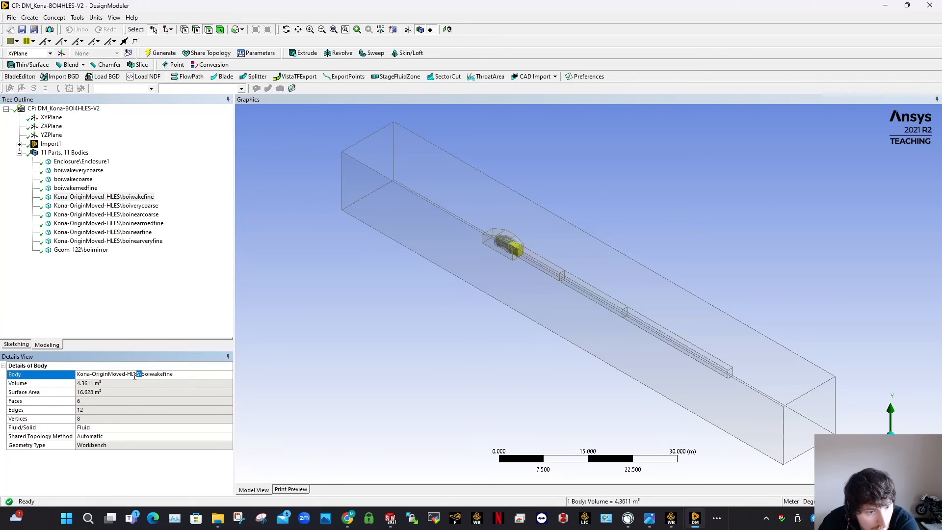
{"action": "key", "text": "Delete"}
{"action": "key", "text": "Return"}
- Strip the Kona-OriginMoved-HLES\ prefix from the very coarse block around the car so it is named boiverycoarse
{"action": "left_click", "coordinate": [93, 206]}
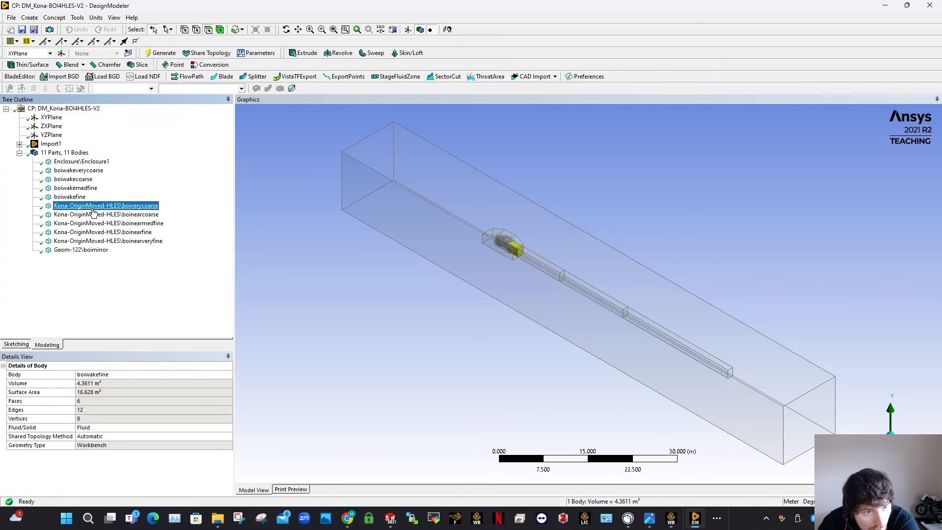
{"action": "left_click", "coordinate": [134, 376]}
{"action": "key", "text": "Delete"}
{"action": "key", "text": "Return"}
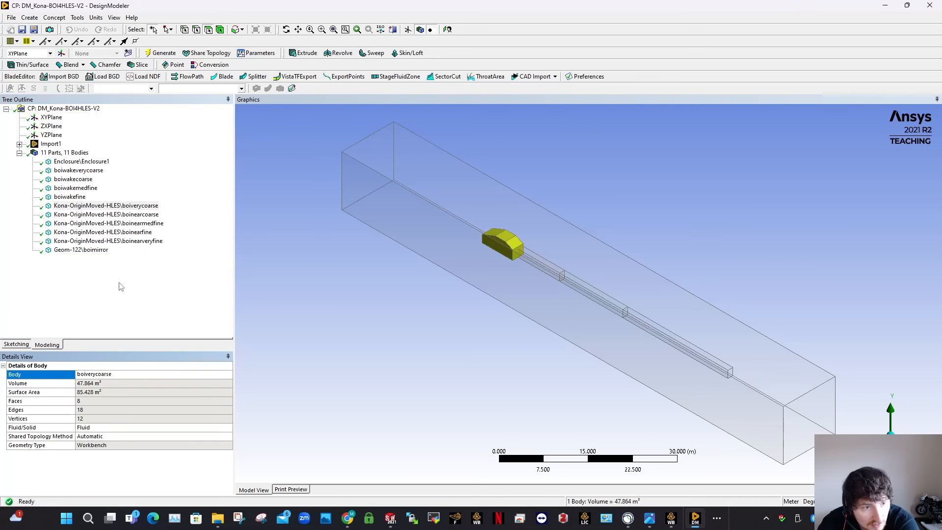
- Rename the coarse near-car offset body as boinearcoarse, without its Kona-OriginMoved-HLES\ prefix
{"action": "left_click", "coordinate": [104, 215]}
{"action": "left_click", "coordinate": [141, 375]}
{"action": "left_click_drag", "start_coordinate": [142, 375], "coordinate": [77, 374]}
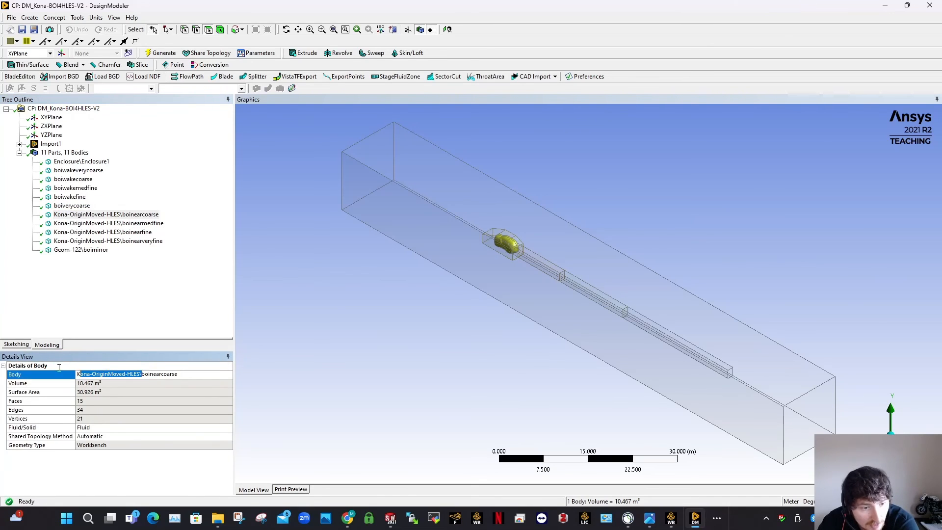
{"action": "key", "text": "Delete"}
{"action": "key", "text": "Return"}
- Remove the Kona-OriginMoved-HLES\ prefix from the medium-fine near-car body's name, leaving boinearmedfine
{"action": "left_click", "coordinate": [123, 224]}
{"action": "left_click", "coordinate": [135, 375]}
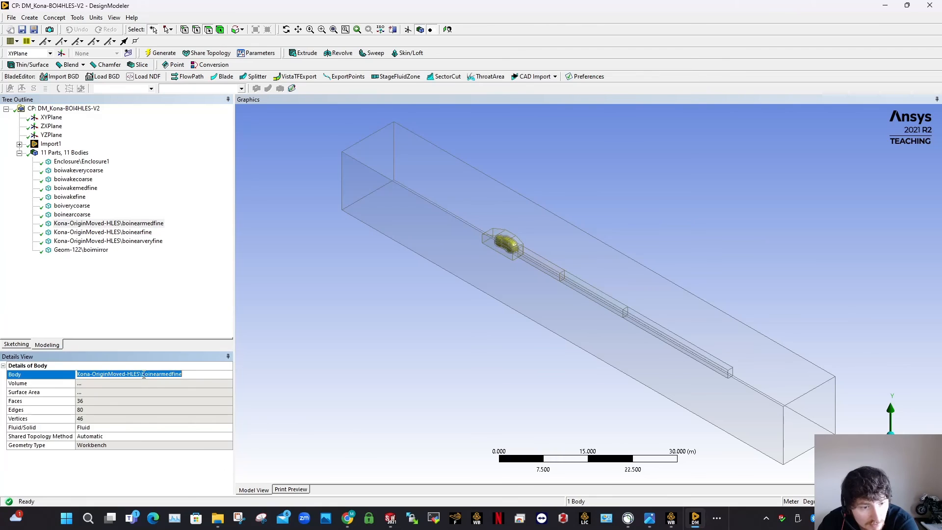
{"action": "left_click_drag", "start_coordinate": [141, 375], "coordinate": [77, 374]}
{"action": "key", "text": "Delete"}
{"action": "key", "text": "Return"}
- Shorten the fine near-car body's name to boinearfine by removing its Kona-OriginMoved-HLES\ prefix
{"action": "left_click", "coordinate": [113, 232]}
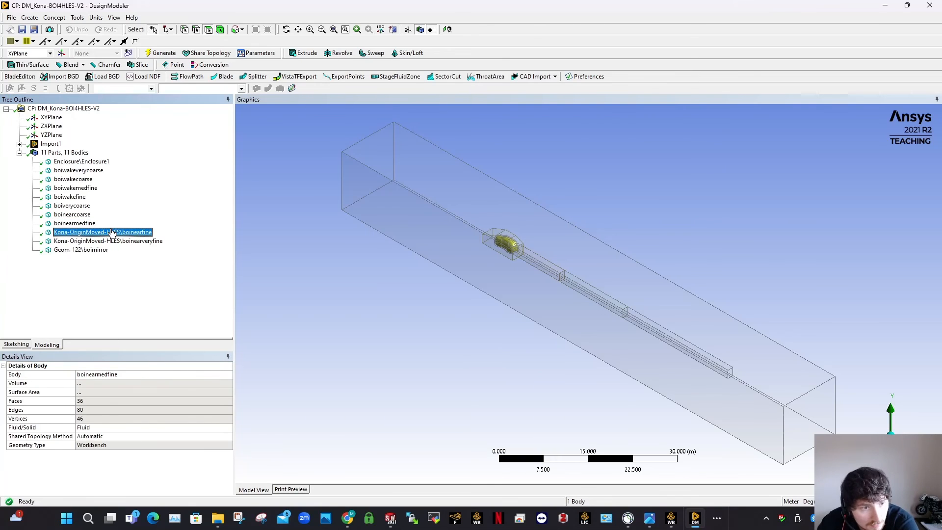
{"action": "left_click", "coordinate": [142, 375]}
{"action": "left_click_drag", "start_coordinate": [142, 376], "coordinate": [77, 375]}
{"action": "key", "text": "Delete"}
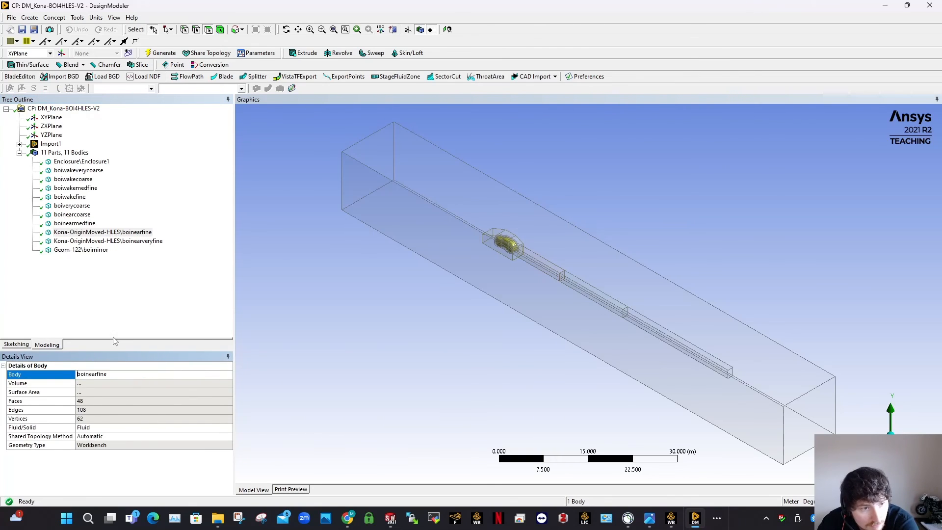
{"action": "key", "text": "Return"}
- Rename the very fine near-car body as boinearveryfine, dropping the Kona-OriginMoved-HLES\ prefix
{"action": "left_click", "coordinate": [120, 240]}
{"action": "left_click", "coordinate": [154, 379]}
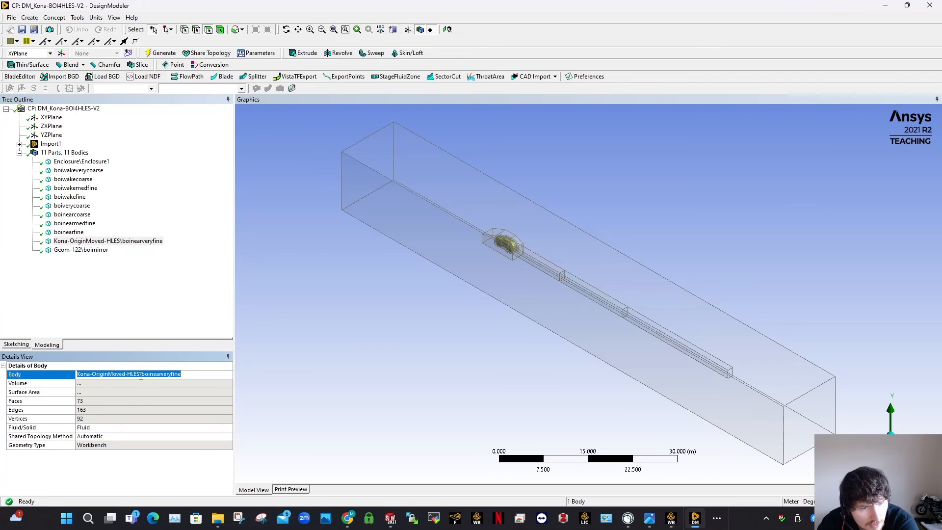
{"action": "left_click_drag", "start_coordinate": [146, 375], "coordinate": [78, 375]}
{"action": "key", "text": "Delete"}
- Remove the Geom-122\ prefix from the mirror body's name, leaving boimirror, and regenerate the model
{"action": "left_click", "coordinate": [102, 251]}
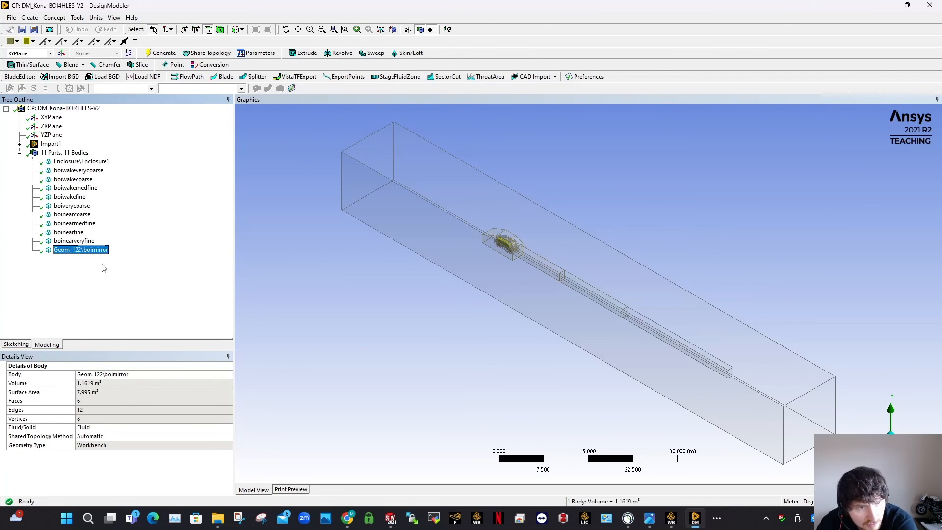
{"action": "left_click", "coordinate": [117, 376]}
{"action": "left_click_drag", "start_coordinate": [104, 374], "coordinate": [77, 374]}
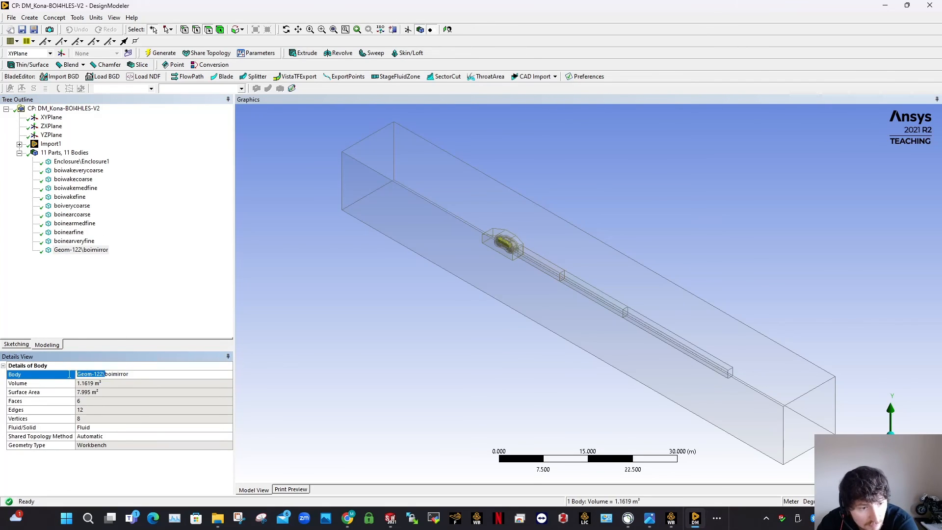
{"action": "key", "text": "Delete"}
{"action": "key", "text": "Return"}
{"action": "left_click", "coordinate": [165, 55]}
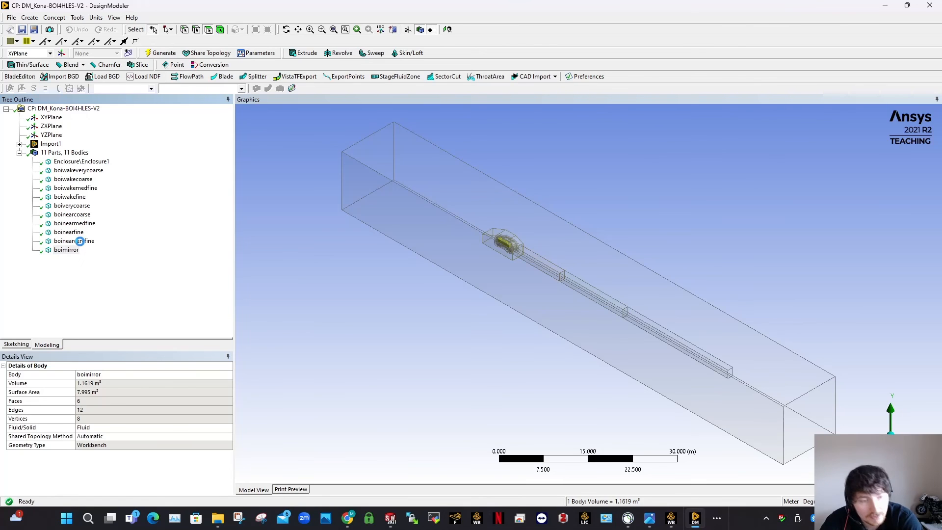
- Examine the refinement bodies one by one around the car, from boinearveryfine out to boiverycoarse, then boimirror and the four wake bodies
{"action": "left_click", "coordinate": [80, 242]}
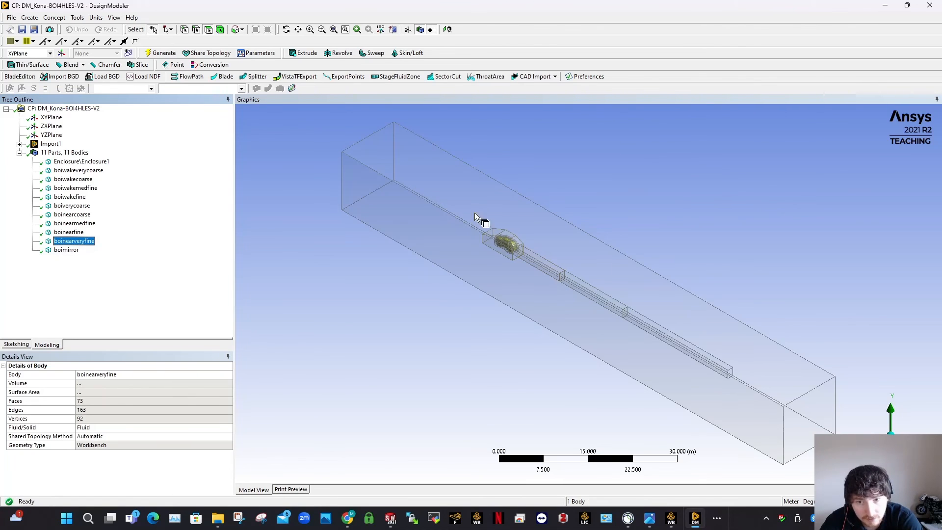
{"action": "scroll", "coordinate": [483, 221], "scroll_direction": "up", "scroll_amount": 5}
{"action": "scroll", "coordinate": [451, 238], "scroll_direction": "down", "scroll_amount": 4}
{"action": "scroll", "coordinate": [459, 242], "scroll_direction": "up", "scroll_amount": 5}
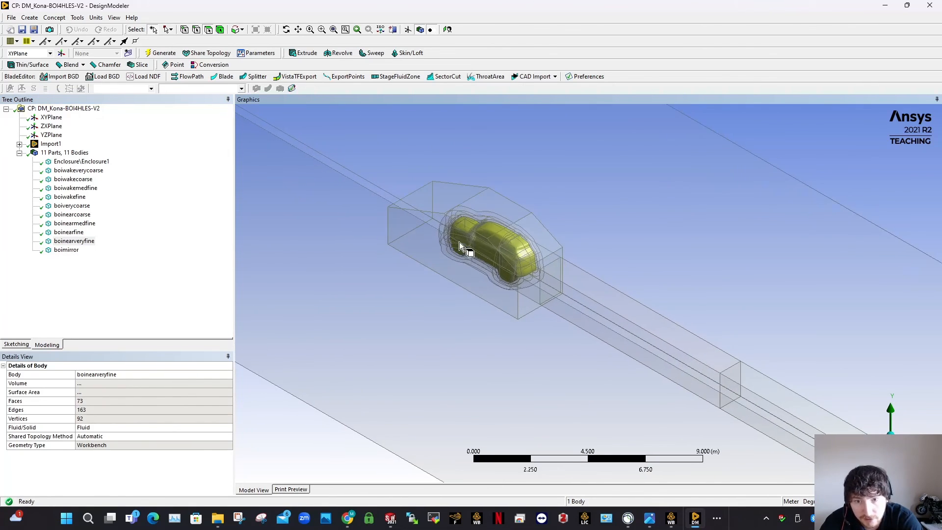
{"action": "right_click_drag", "start_coordinate": [406, 178], "coordinate": [546, 301]}
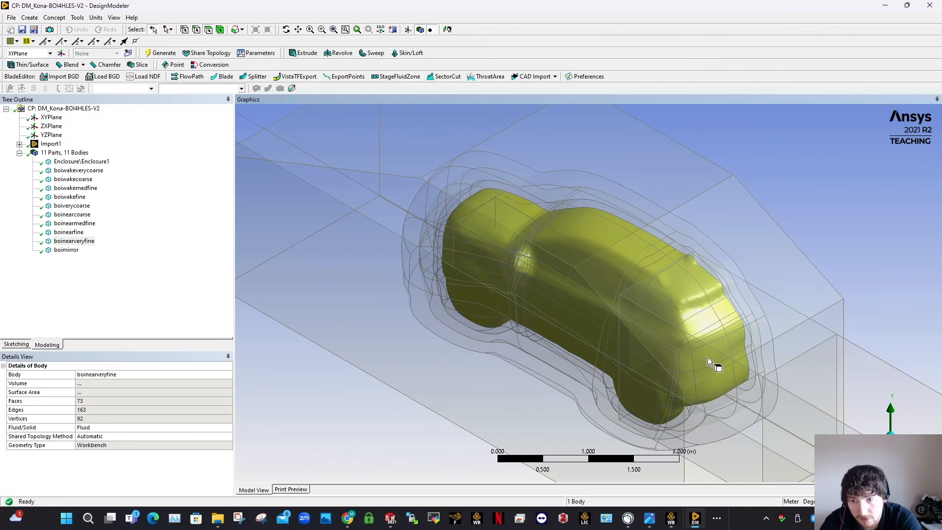
{"action": "left_click", "coordinate": [70, 234]}
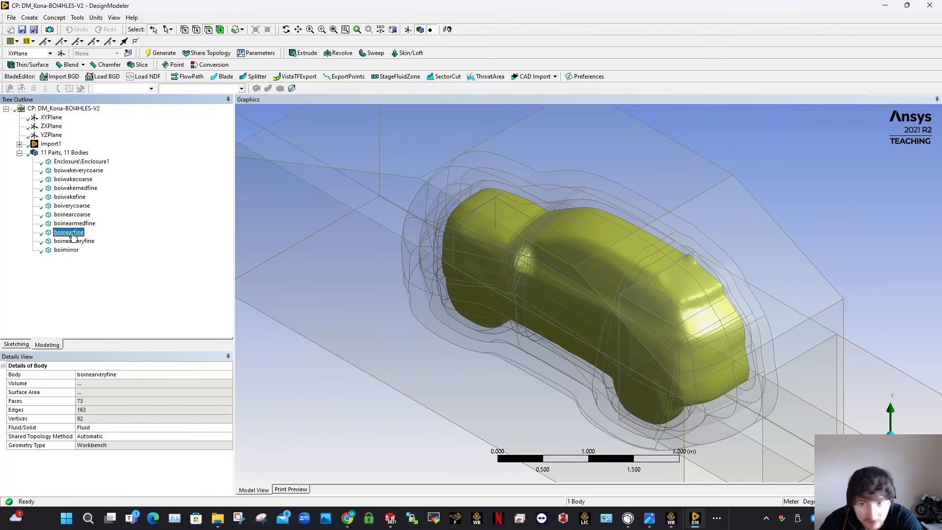
{"action": "left_click", "coordinate": [75, 224]}
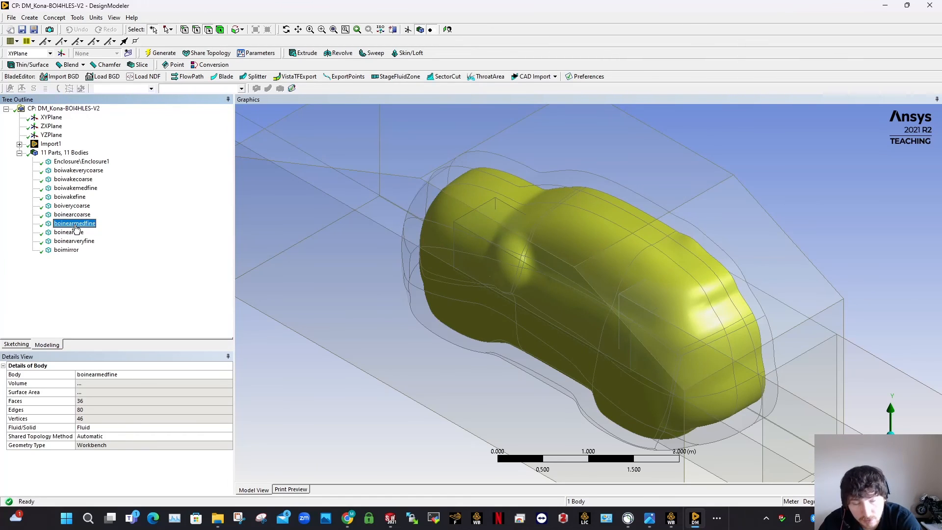
{"action": "left_click", "coordinate": [76, 216]}
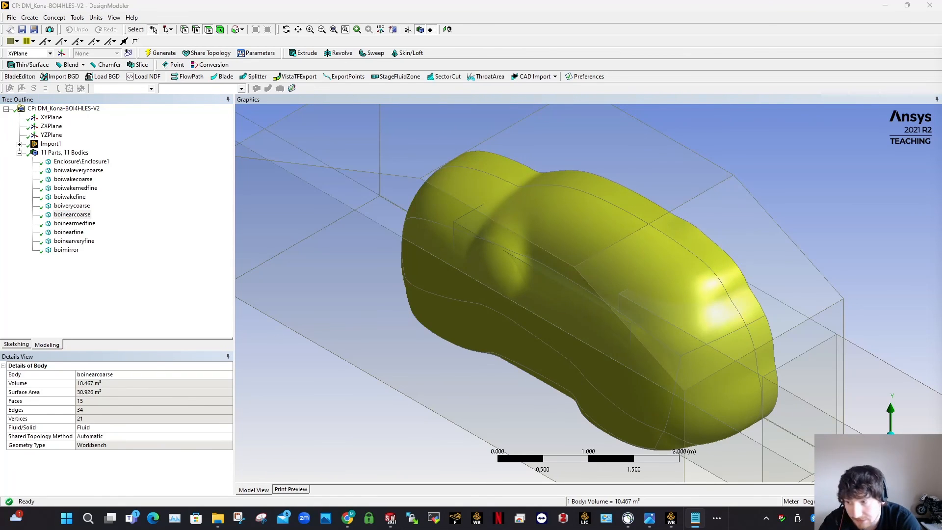
{"action": "left_click", "coordinate": [73, 206]}
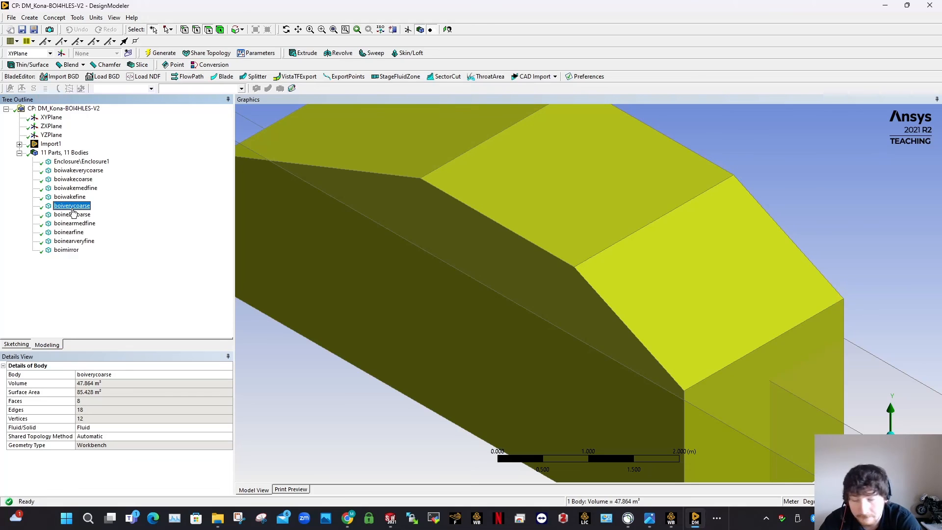
{"action": "left_click", "coordinate": [76, 250]}
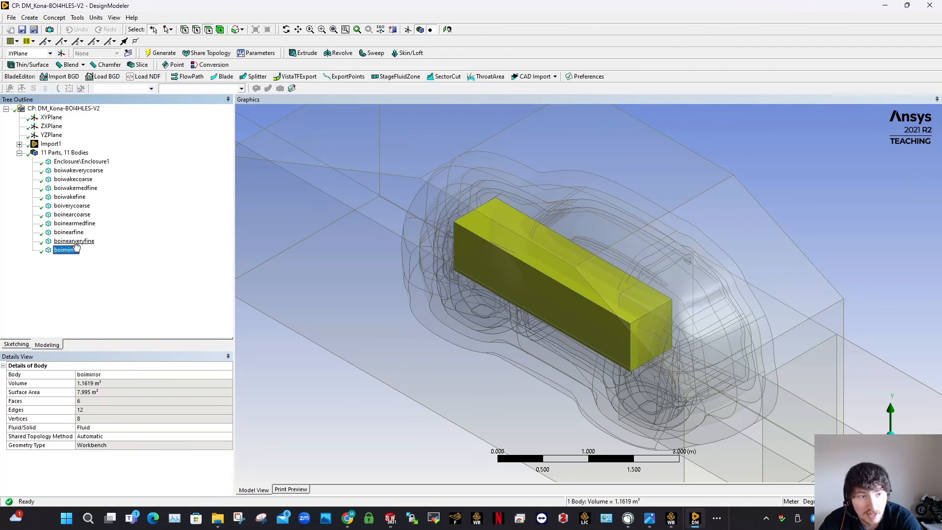
{"action": "left_click", "coordinate": [73, 197]}
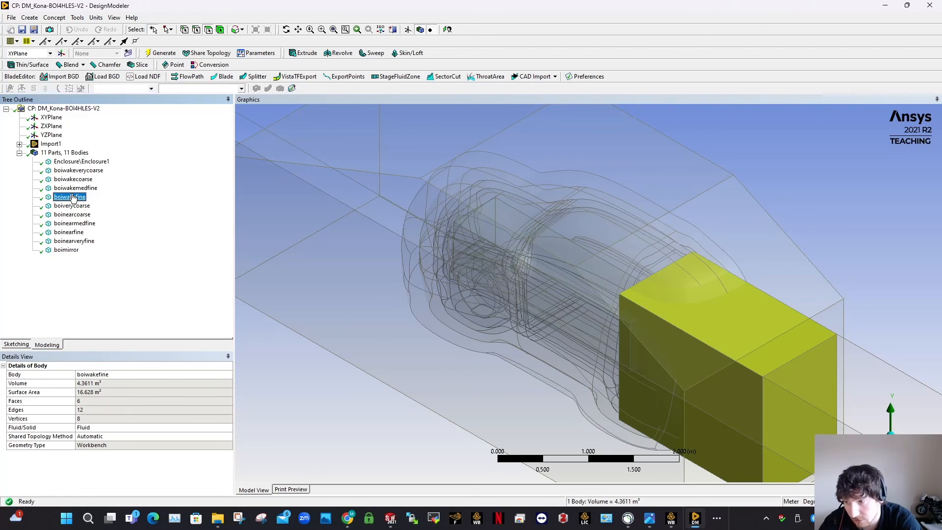
{"action": "left_click", "coordinate": [74, 189]}
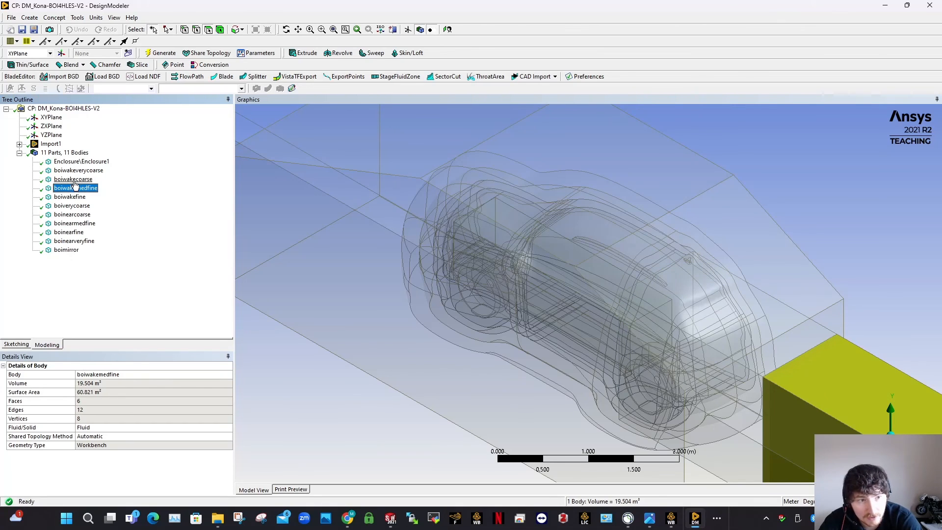
{"action": "left_click", "coordinate": [74, 181]}
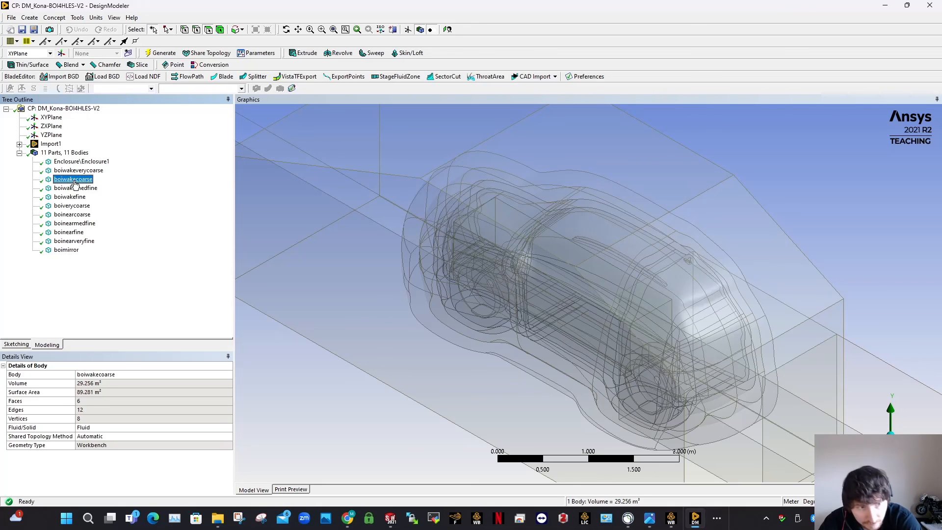
{"action": "left_click", "coordinate": [81, 171]}
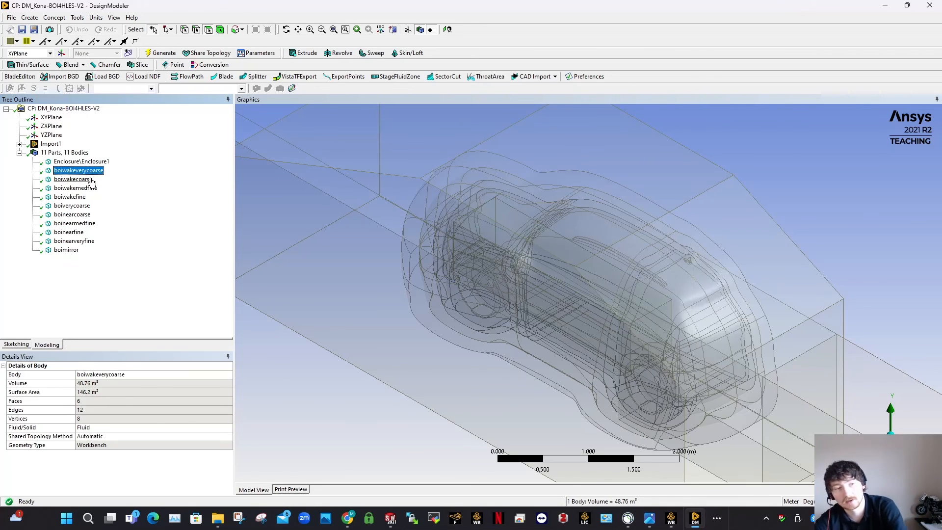
- Examine how the nested refinement regions around the car and its wake sit inside the enclosure
{"action": "left_click", "coordinate": [381, 389]}
{"action": "scroll", "coordinate": [466, 319], "scroll_direction": "up", "scroll_amount": 1}
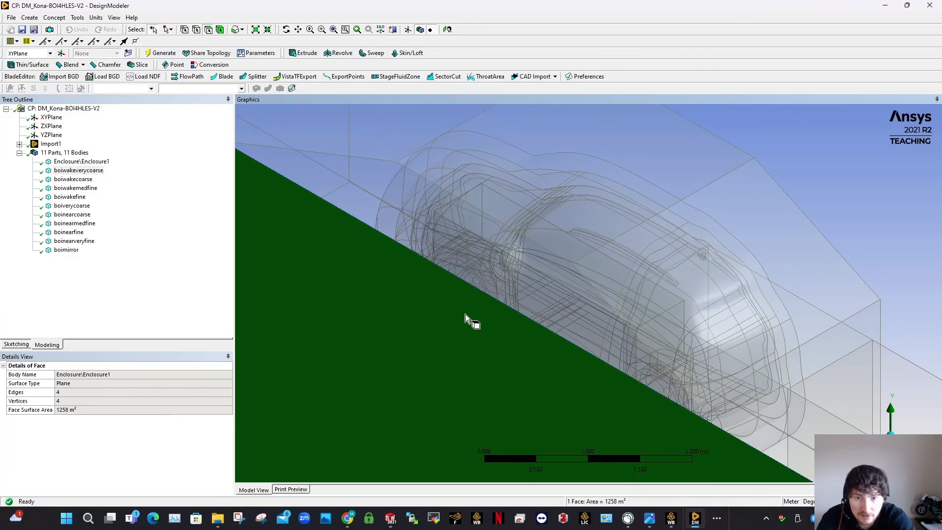
{"action": "scroll", "coordinate": [466, 294], "scroll_direction": "down", "scroll_amount": 12}
{"action": "left_click", "coordinate": [443, 327]}
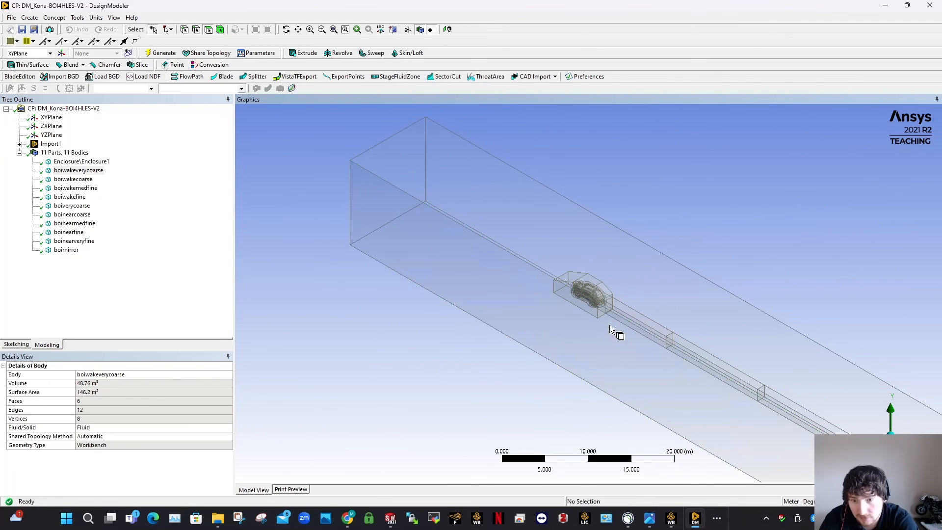
{"action": "scroll", "coordinate": [613, 299], "scroll_direction": "up", "scroll_amount": 6}
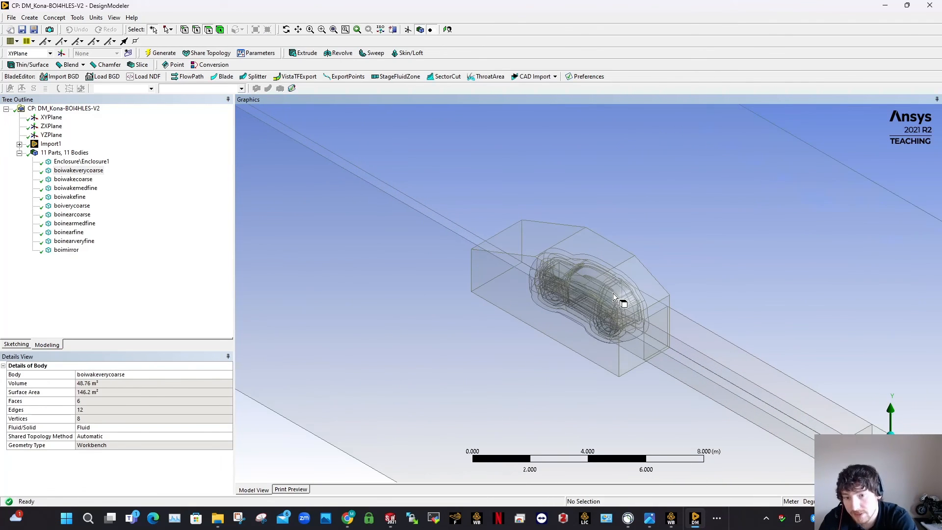
{"action": "scroll", "coordinate": [613, 288], "scroll_direction": "up", "scroll_amount": 3}
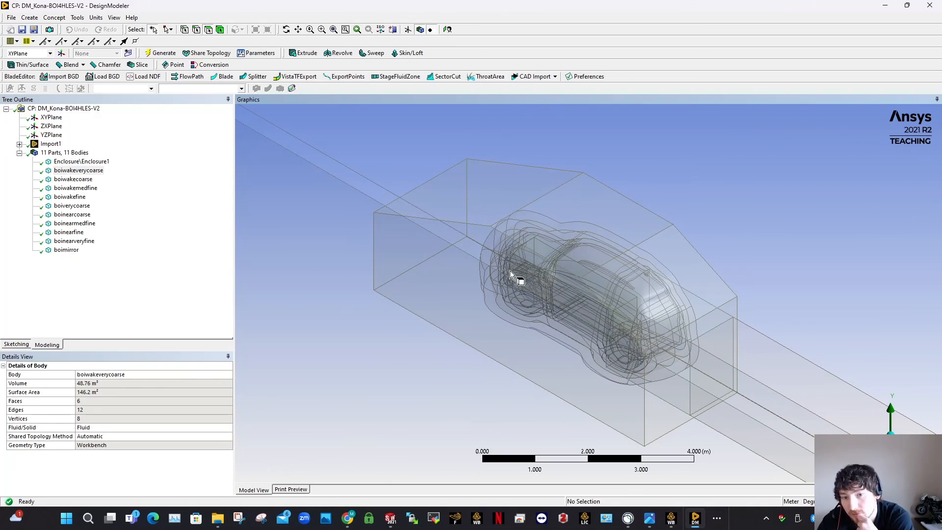
{"action": "scroll", "coordinate": [558, 274], "scroll_direction": "up", "scroll_amount": 1}
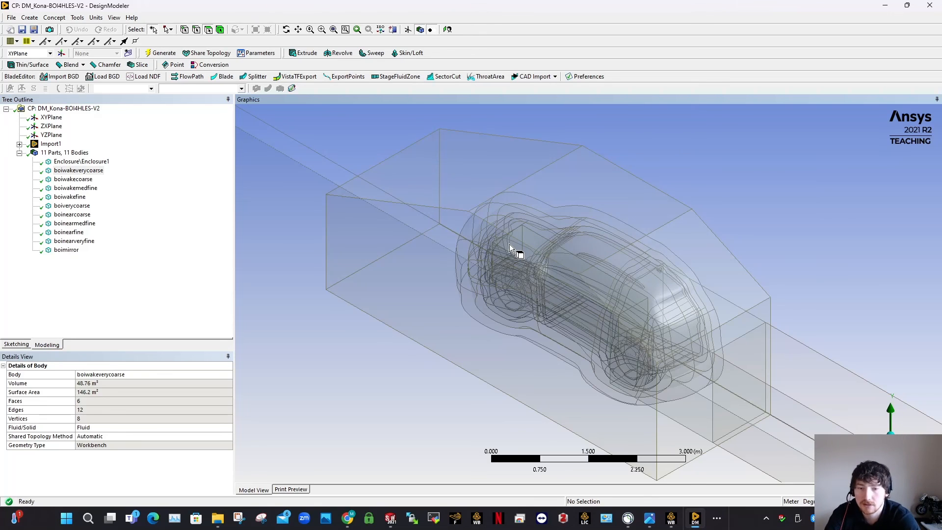
{"action": "scroll", "coordinate": [511, 246], "scroll_direction": "up", "scroll_amount": 3}
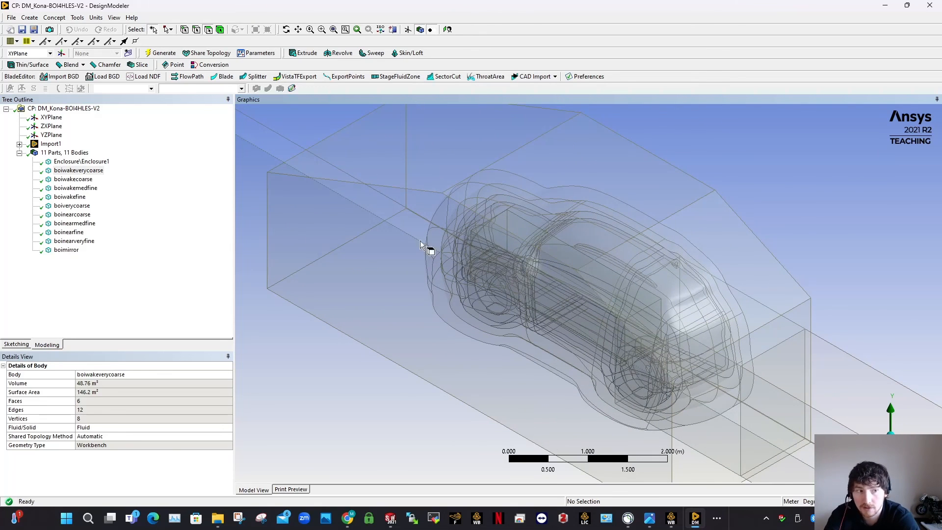
{"action": "scroll", "coordinate": [625, 235], "scroll_direction": "down", "scroll_amount": 5}
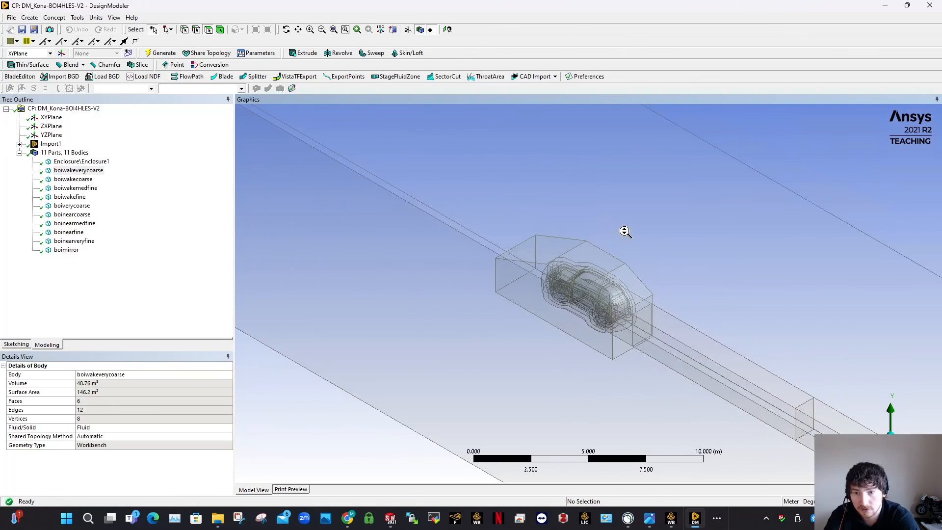
{"action": "scroll", "coordinate": [625, 231], "scroll_direction": "down", "scroll_amount": 3}
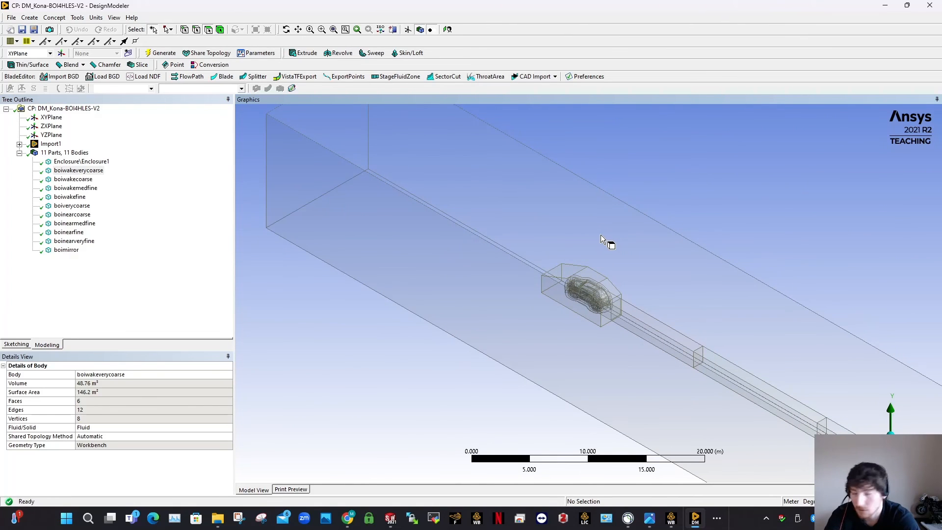